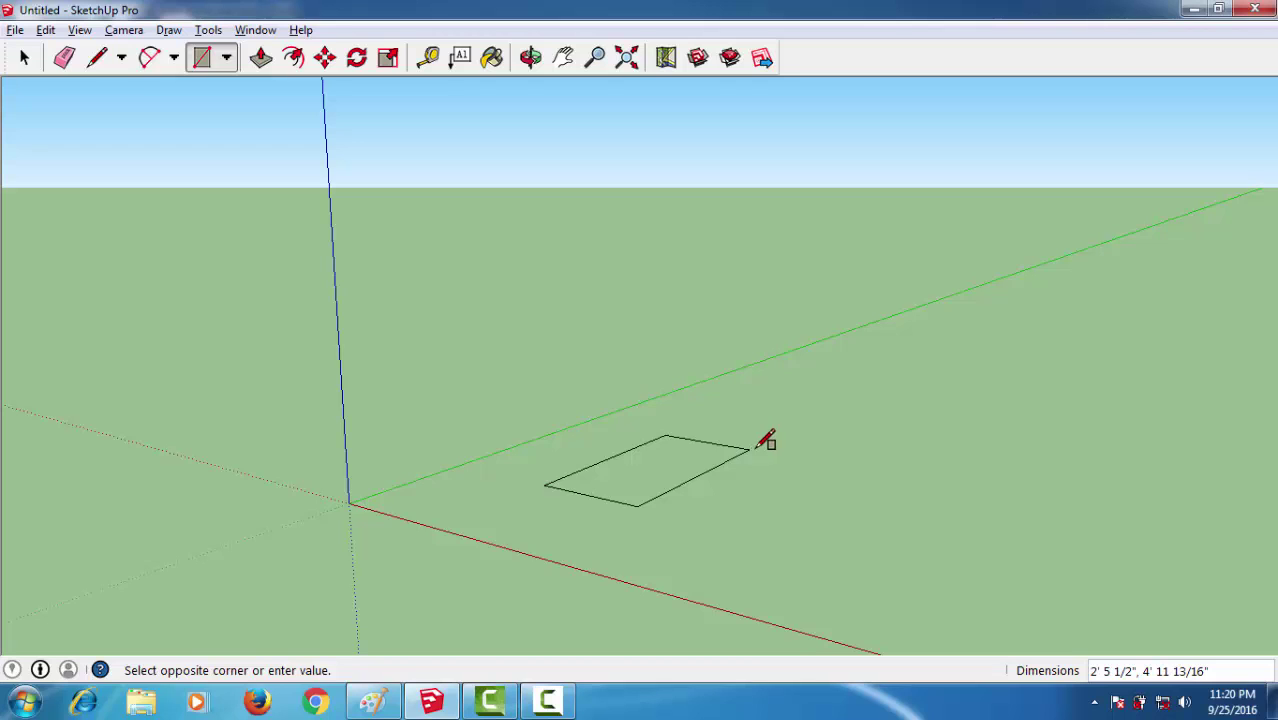
- Finish the rectangle on the ground near the origin
click(802, 430)
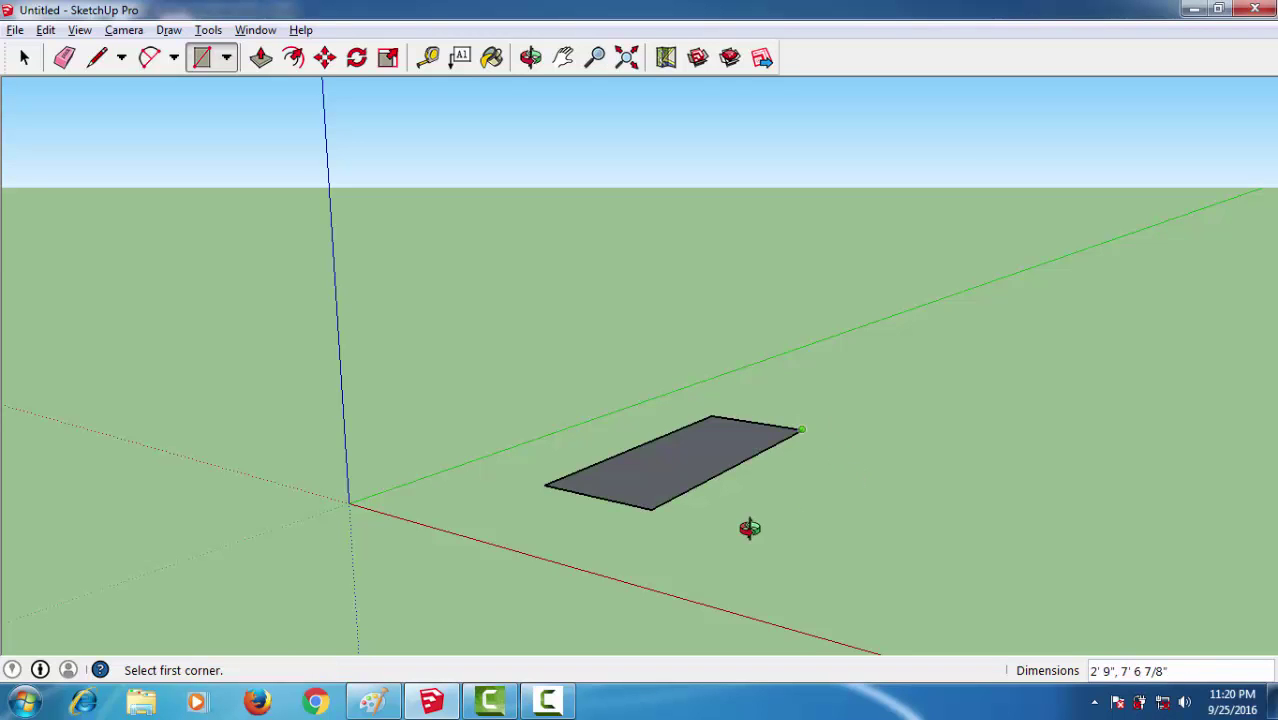
middle_drag(749, 528, 724, 481)
scroll(724, 481, up, 3)
- Push/Pull the rectangle up into a 5-inch-thick slab
key(p)
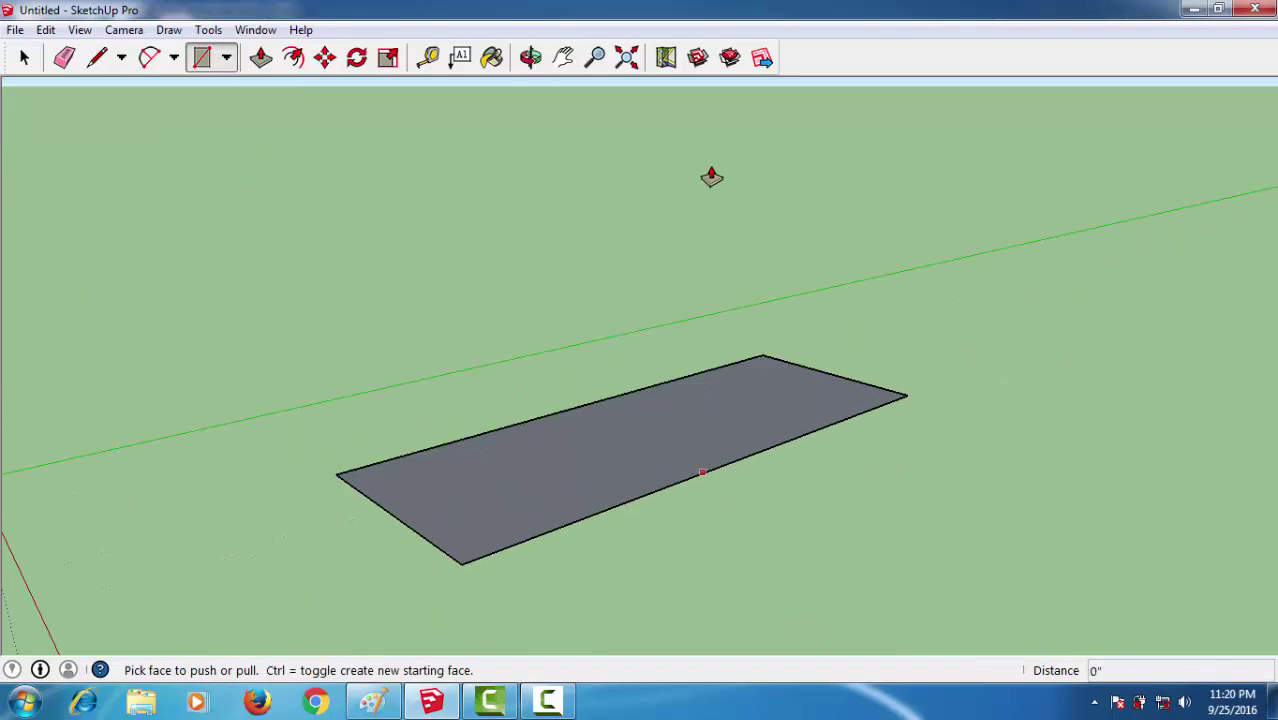
drag(687, 456, 680, 373)
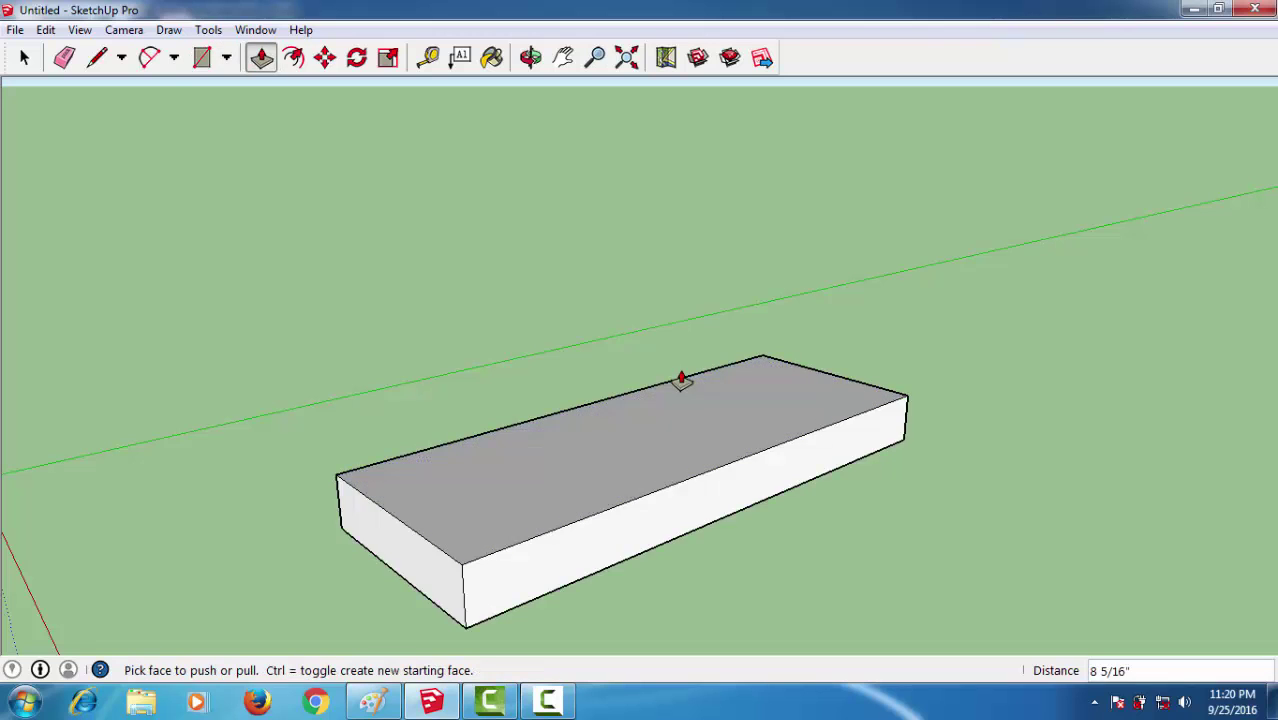
key(ctrl+z)
drag(687, 456, 690, 404)
text(5)
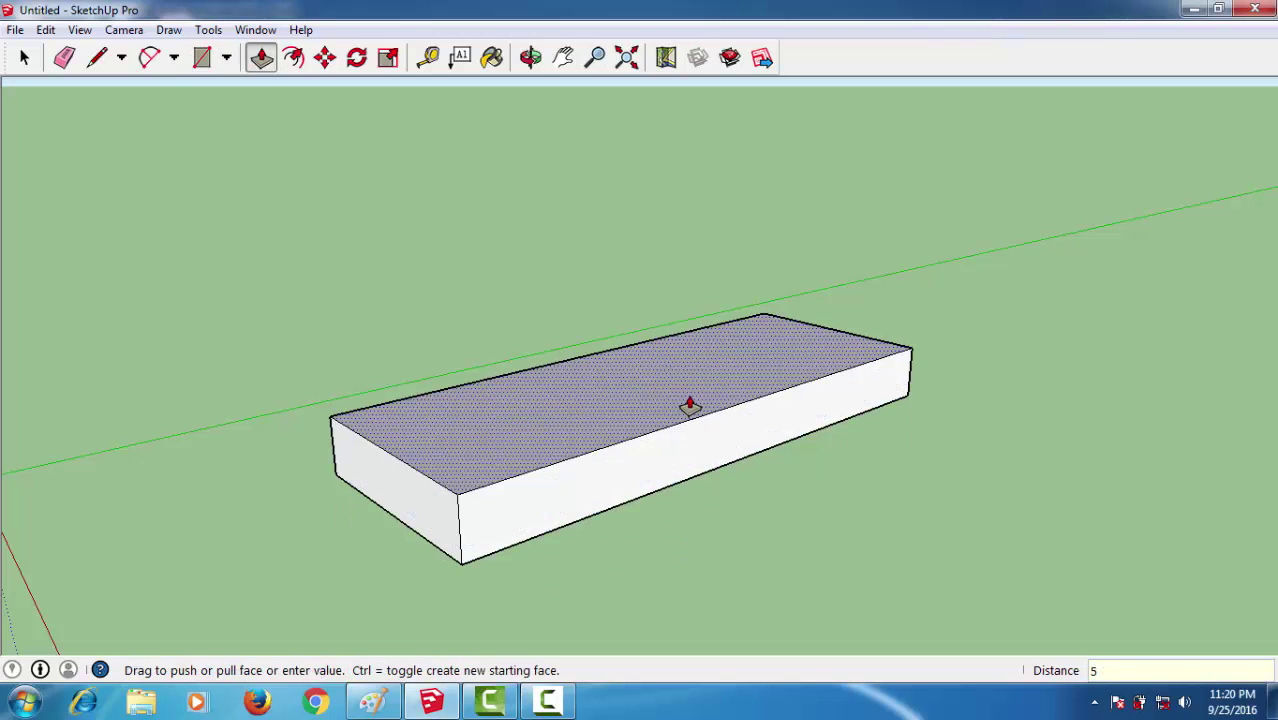
key(Return)
scroll(705, 445, down, 1)
scroll(707, 445, down, 2)
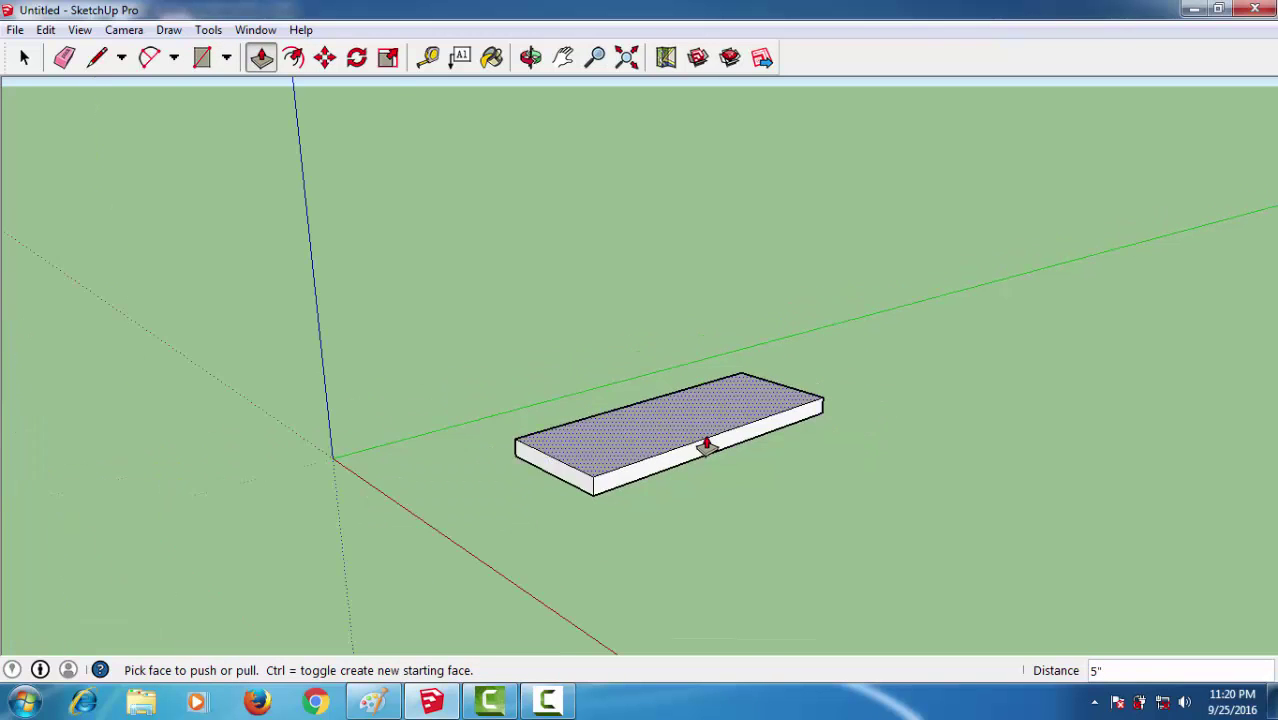
scroll(706, 445, down, 1)
key(super)
key(super)
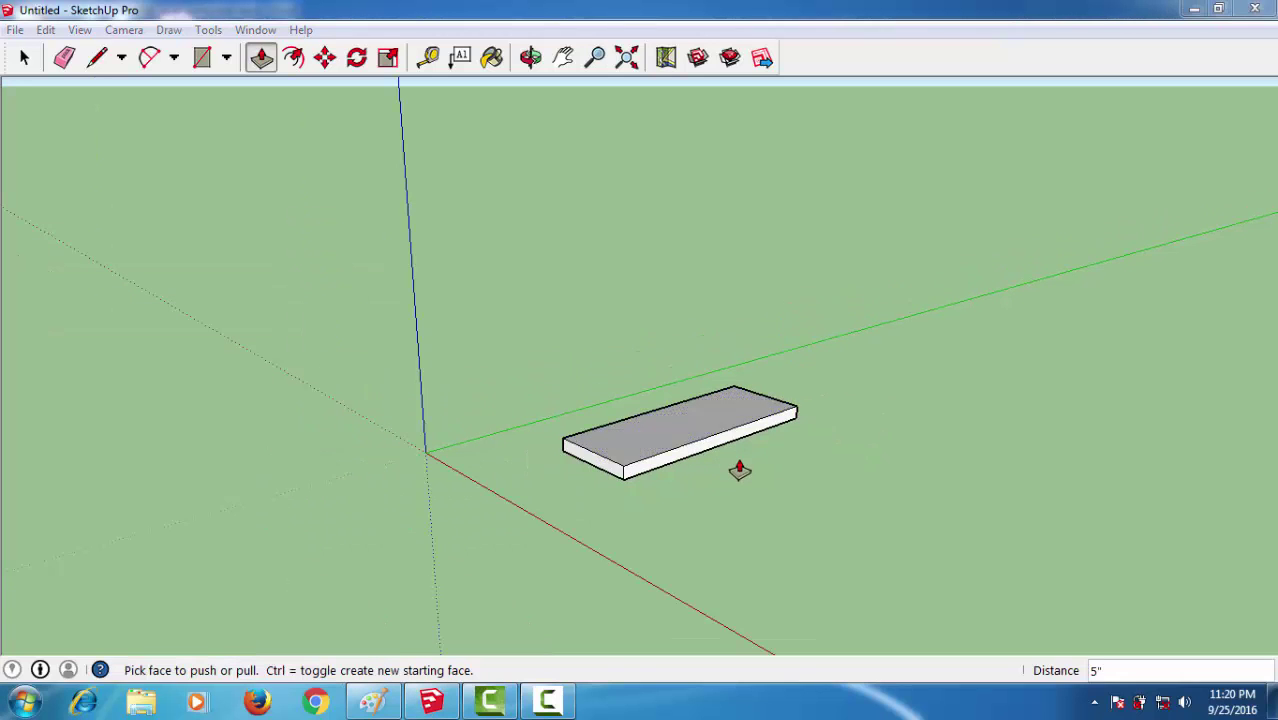
key(super)
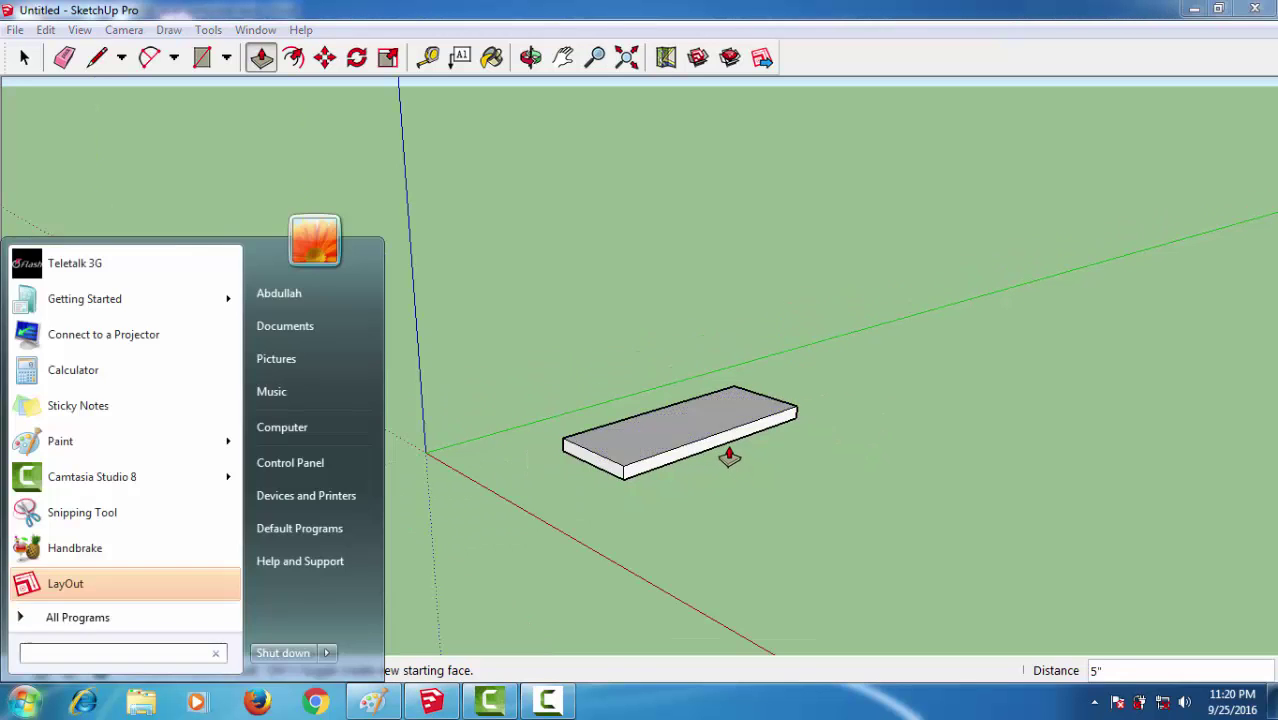
key(super)
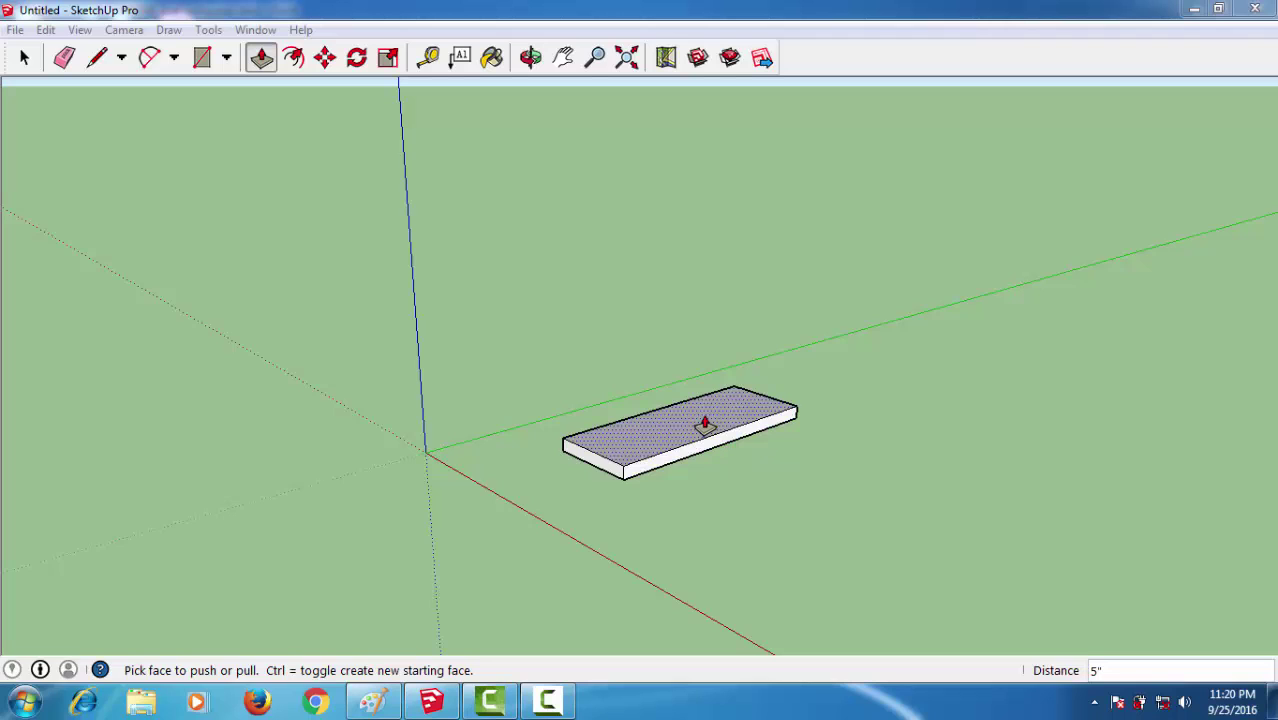
key(super)
key(super)
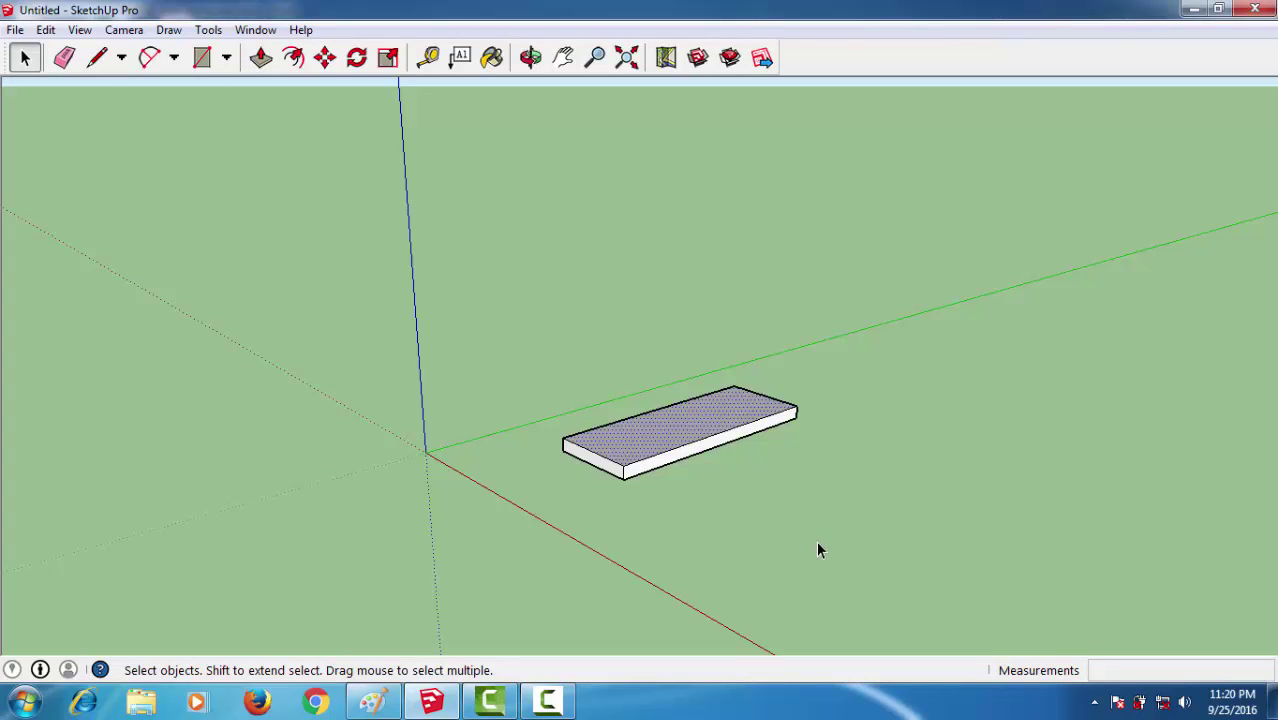
- Push the slab's top face down to a thinner desk-top thickness
mouse_move(817, 543)
middle_down()
mouse_move(741, 504)
mouse_move(919, 428)
mouse_move(840, 455)
middle_up()
key(p)
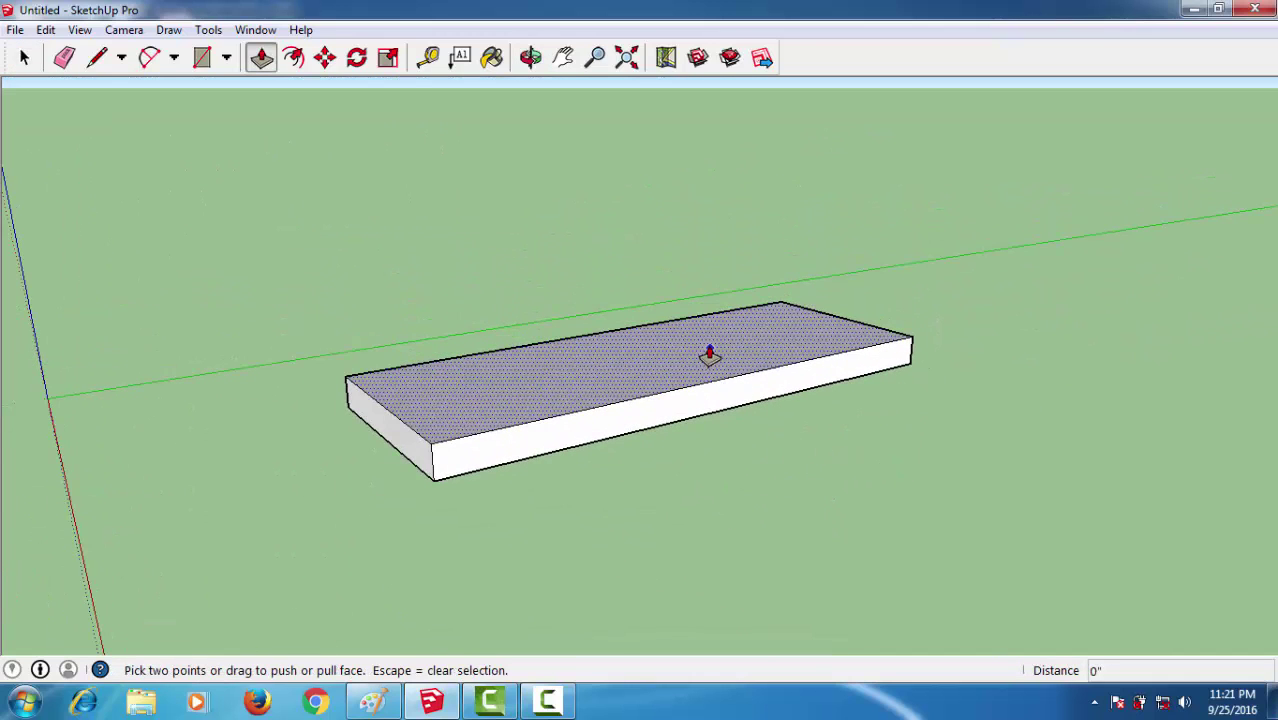
drag(709, 352, 704, 390)
mouse_move(778, 344)
mouse_down()
mouse_move(753, 348)
mouse_move(759, 371)
mouse_move(785, 322)
mouse_move(790, 380)
mouse_up()
- Compare the slab against the computer-desk reference photo in Paint, then return to SketchUp
scroll(762, 362, up, 1)
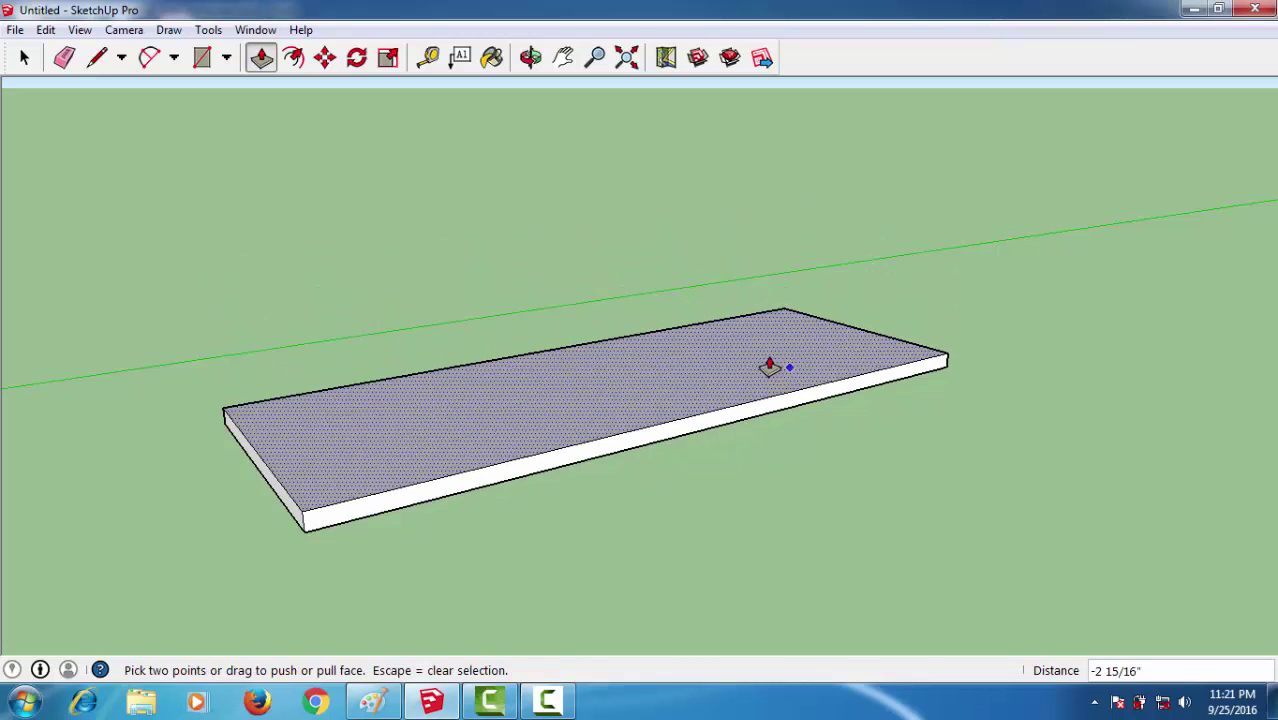
scroll(772, 403, down, 3)
mouse_move(770, 408)
middle_down()
mouse_move(759, 448)
mouse_move(785, 502)
mouse_move(726, 462)
middle_up()
key(alt+Tab)
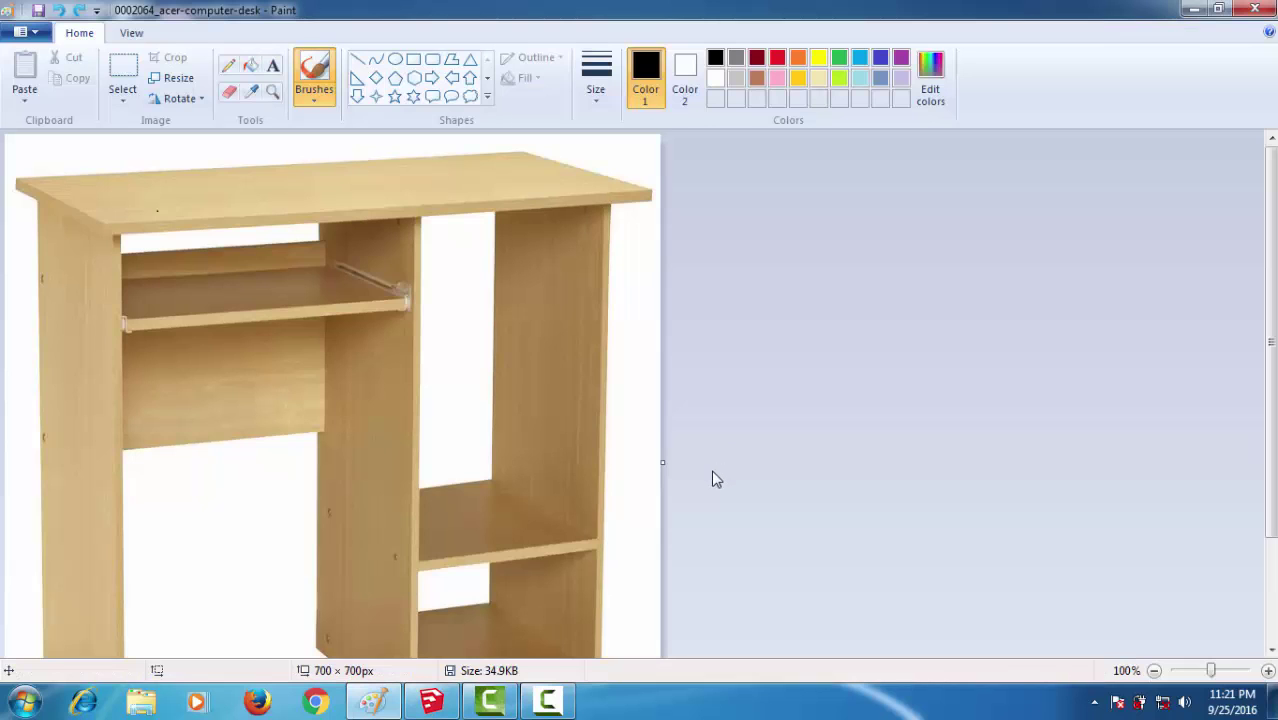
key(alt+Tab)
mouse_move(850, 519)
middle_down()
mouse_move(608, 513)
mouse_move(810, 316)
middle_up()
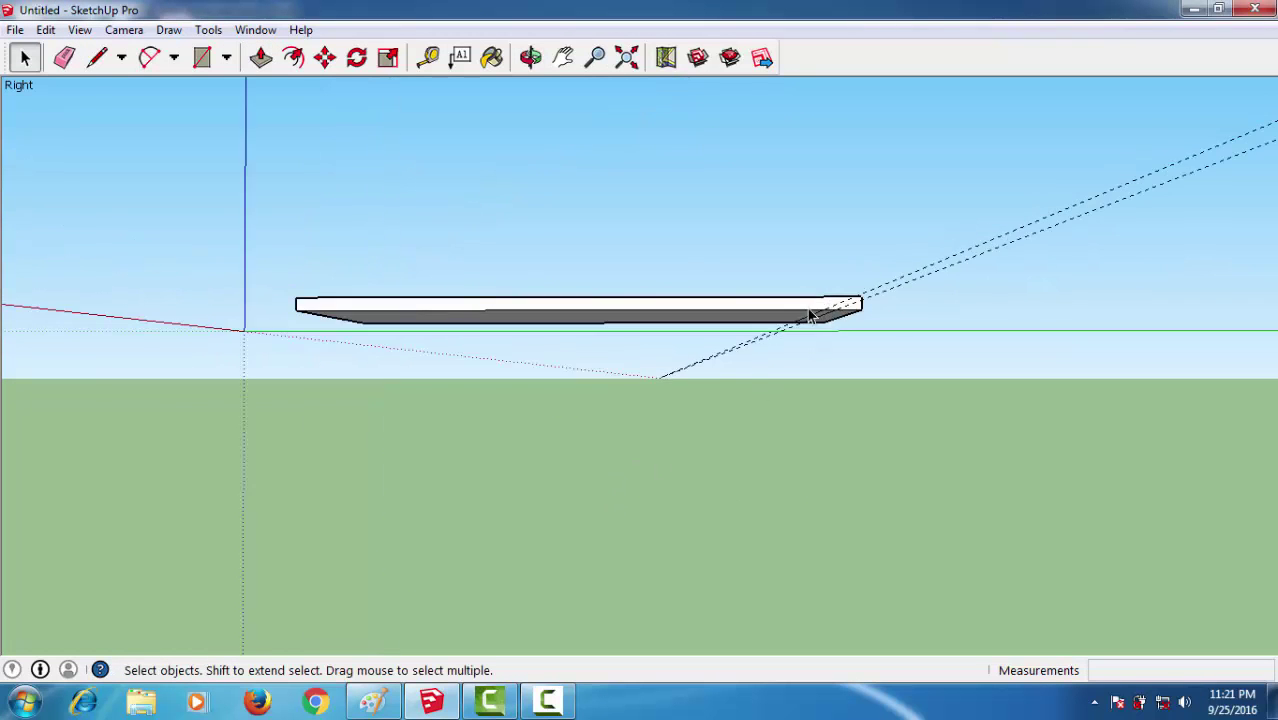
- Make the whole slab a component named Component#1 and orbit to its underside
scroll(810, 316, up, 2)
scroll(805, 362, down, 2)
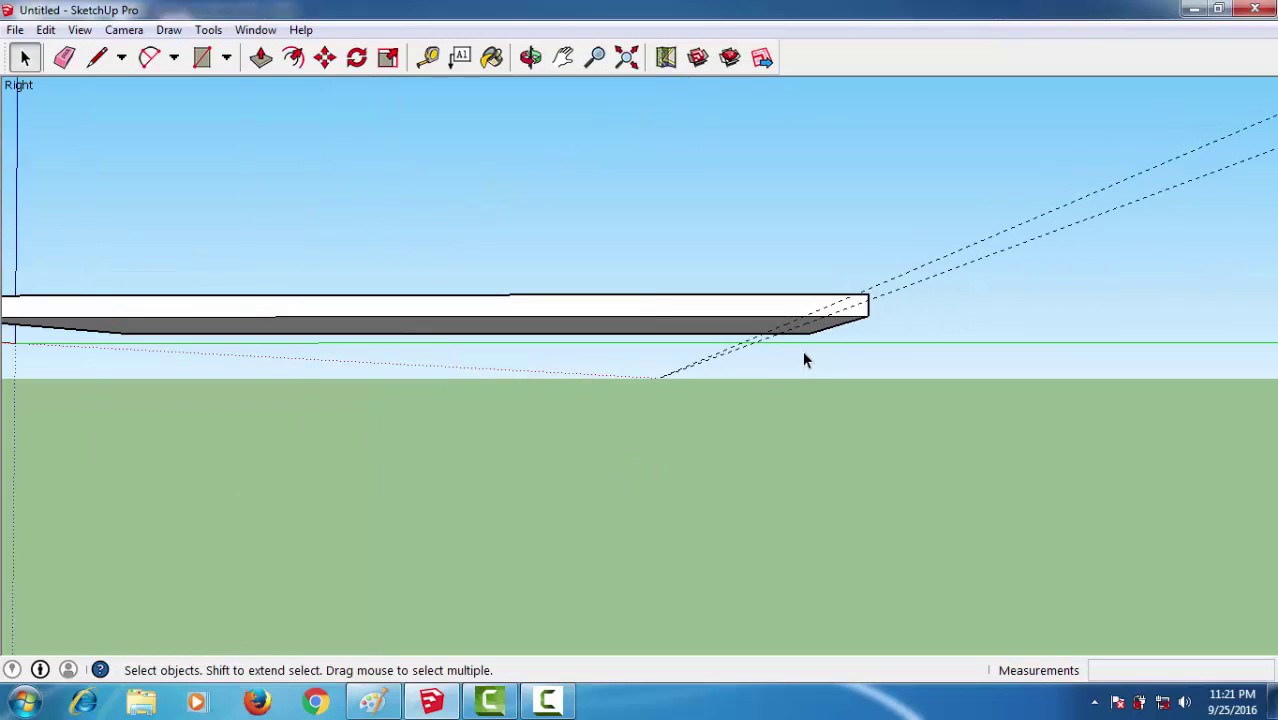
scroll(804, 358, down, 1)
drag(153, 492, 165, 484)
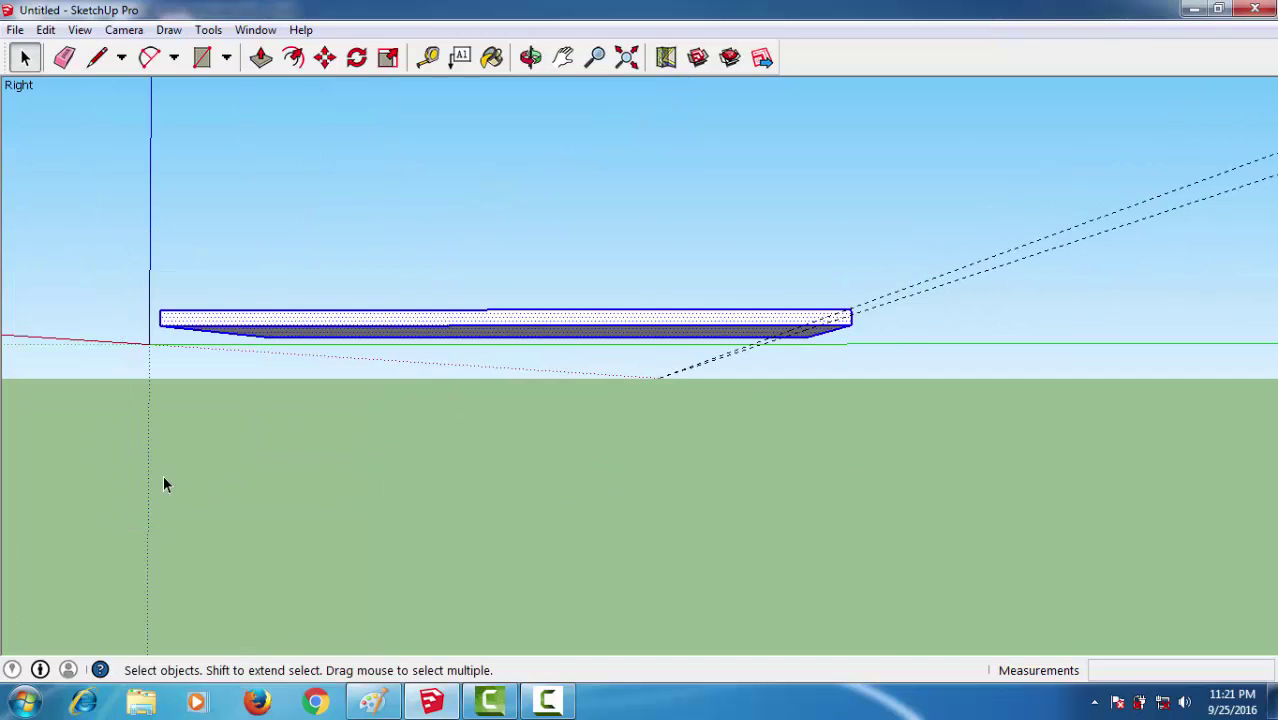
key(g)
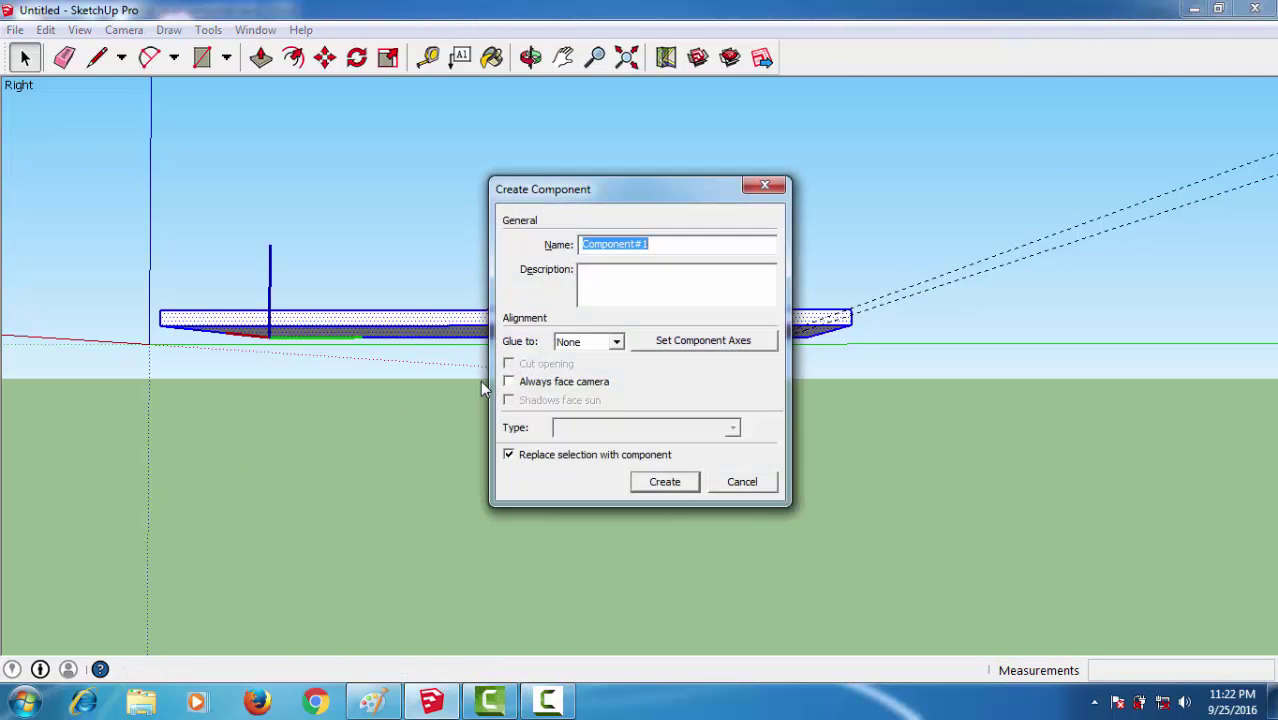
key(Return)
mouse_move(480, 380)
middle_down()
mouse_move(540, 376)
mouse_move(659, 474)
mouse_move(733, 491)
mouse_move(676, 283)
mouse_move(733, 446)
mouse_move(727, 280)
mouse_move(690, 331)
mouse_move(685, 234)
mouse_move(664, 293)
middle_up()
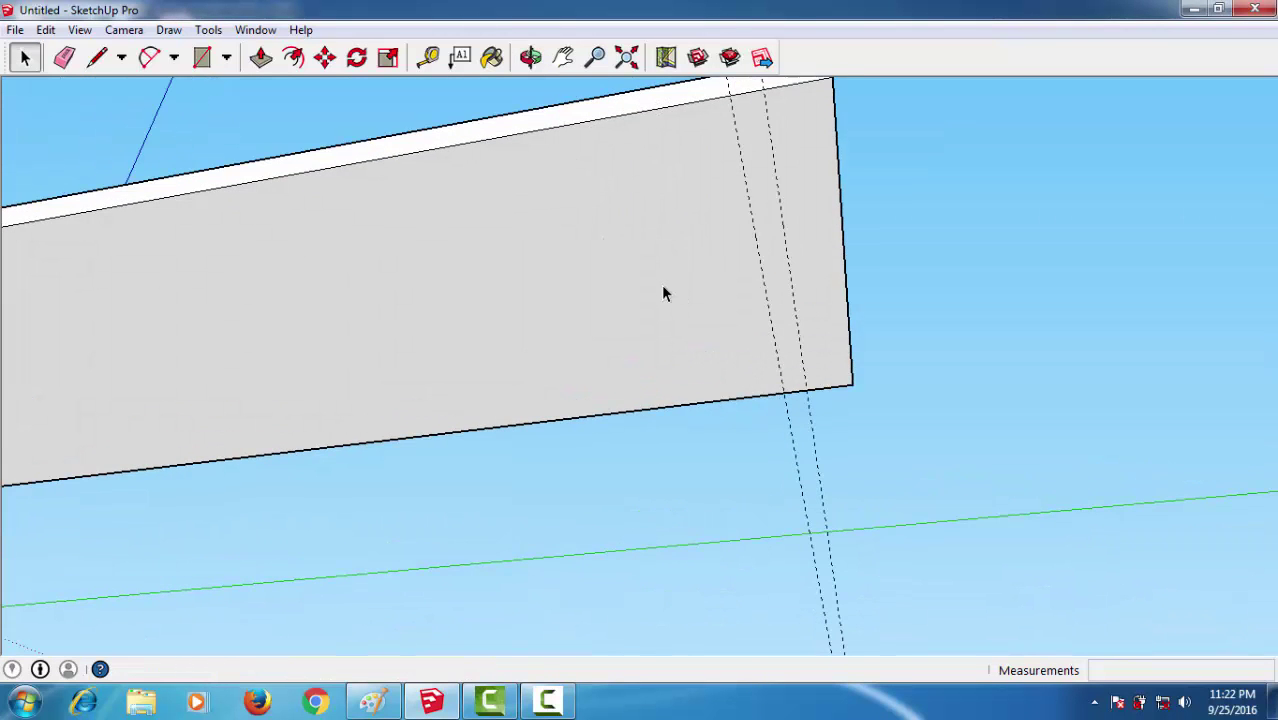
- Draw a narrow strip on the underside near one end and pull it down 1' 9 5/16" into a leg
click(730, 96)
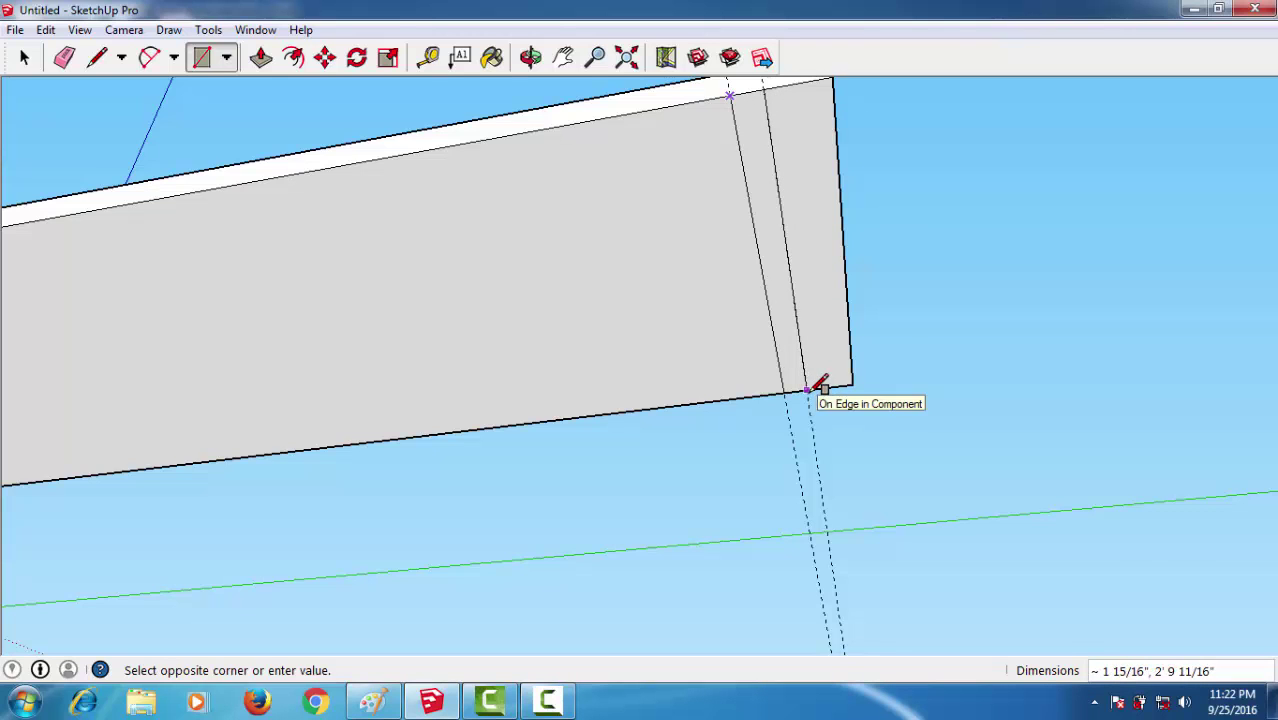
click(807, 390)
key(p)
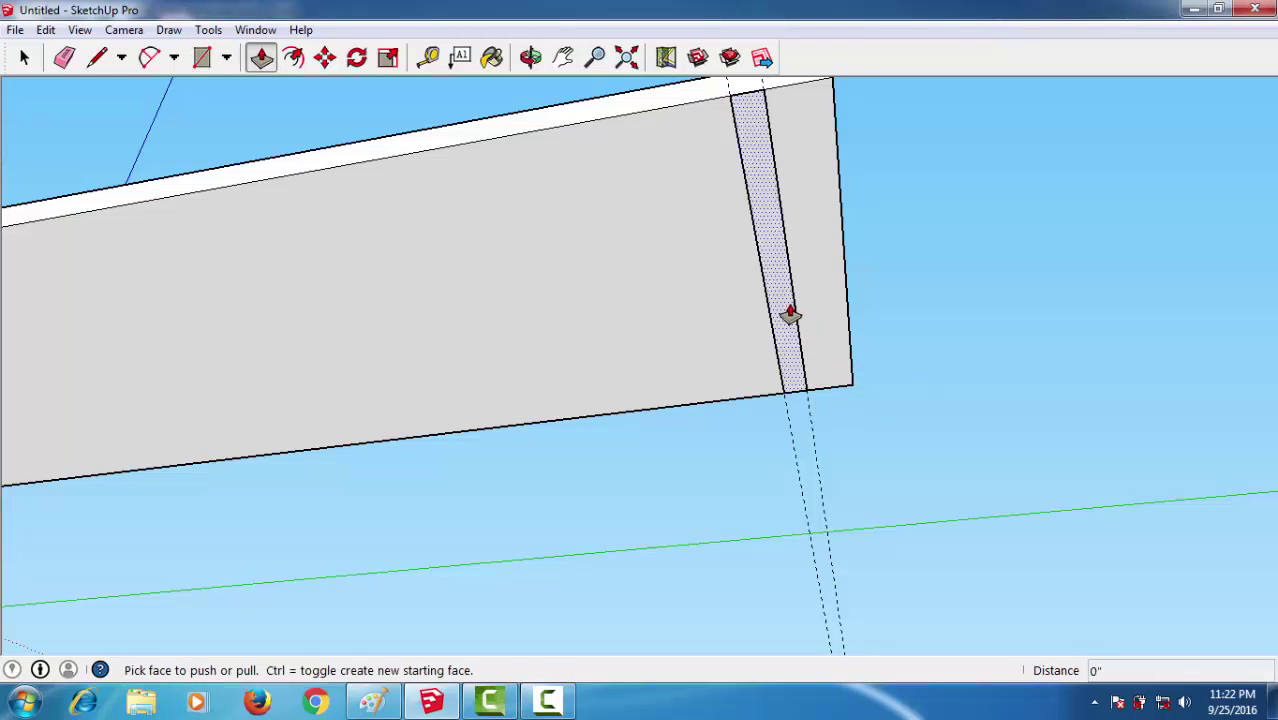
click(790, 314)
mouse_move(785, 513)
middle_down()
mouse_move(678, 517)
mouse_move(580, 662)
middle_up()
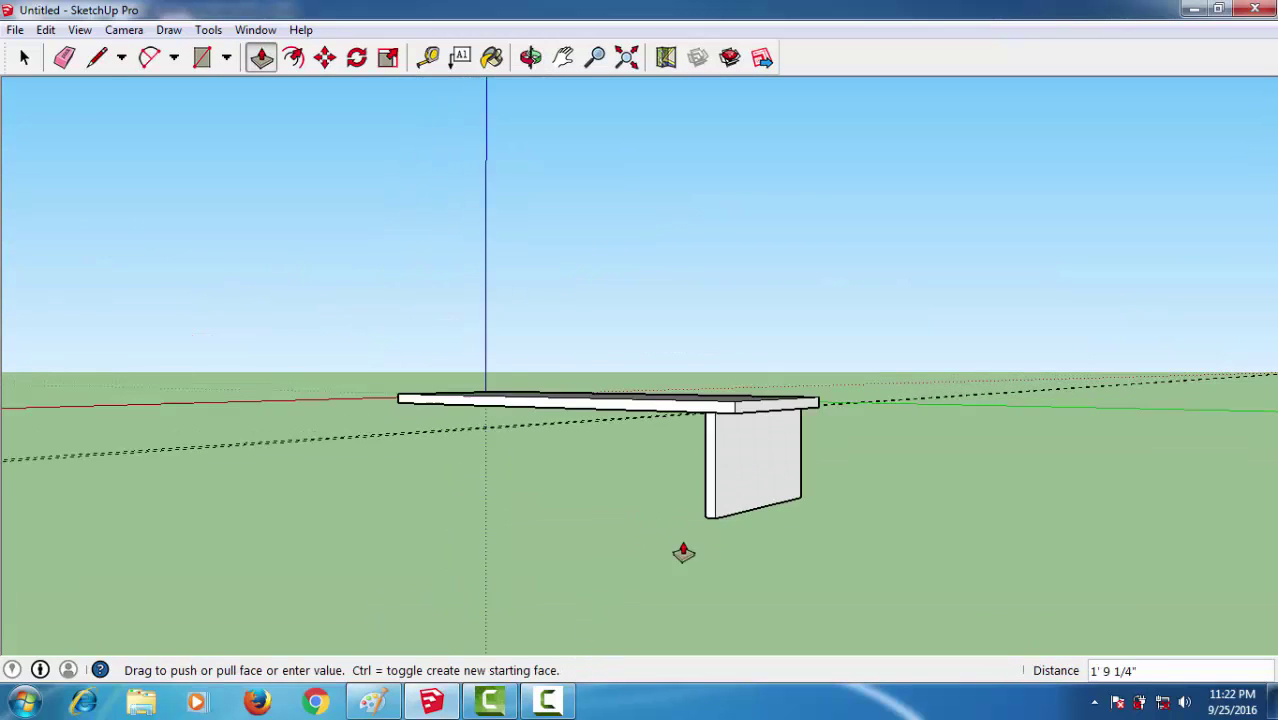
middle_drag(683, 552, 706, 518)
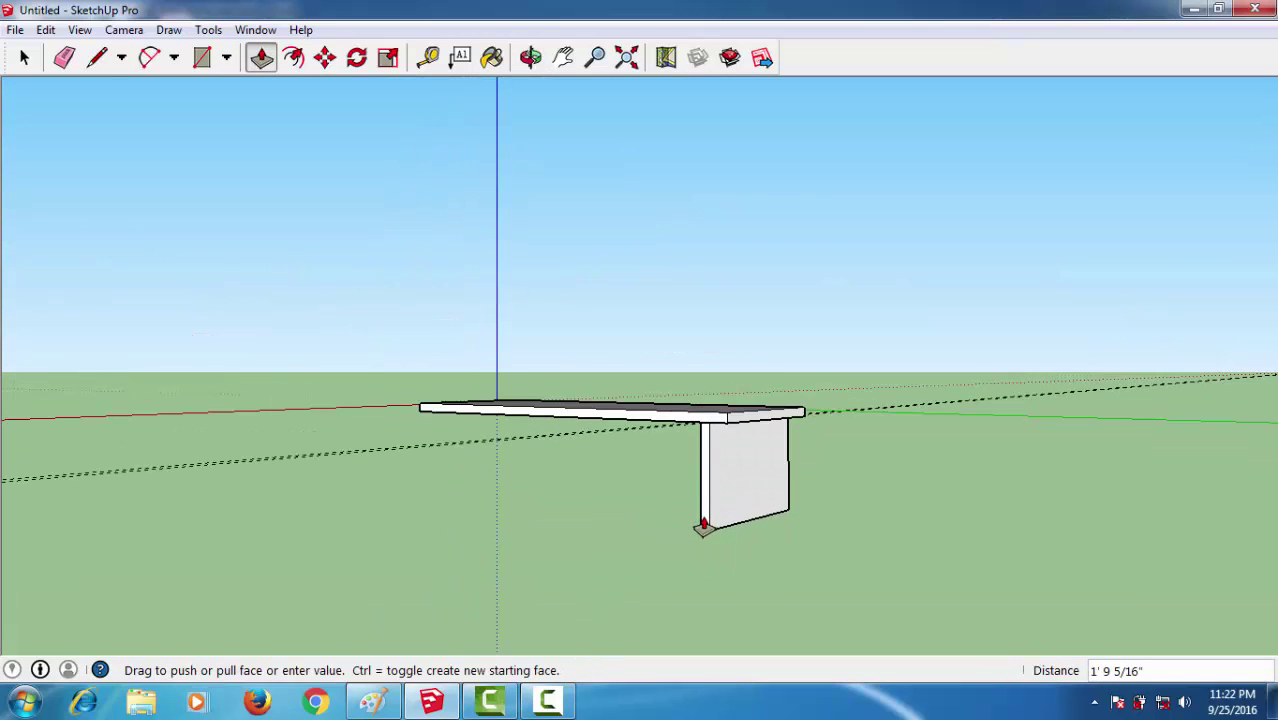
click(849, 552)
mouse_move(956, 456)
middle_down()
mouse_move(939, 485)
mouse_move(833, 539)
mouse_move(912, 536)
mouse_move(1036, 456)
mouse_move(707, 590)
middle_up()
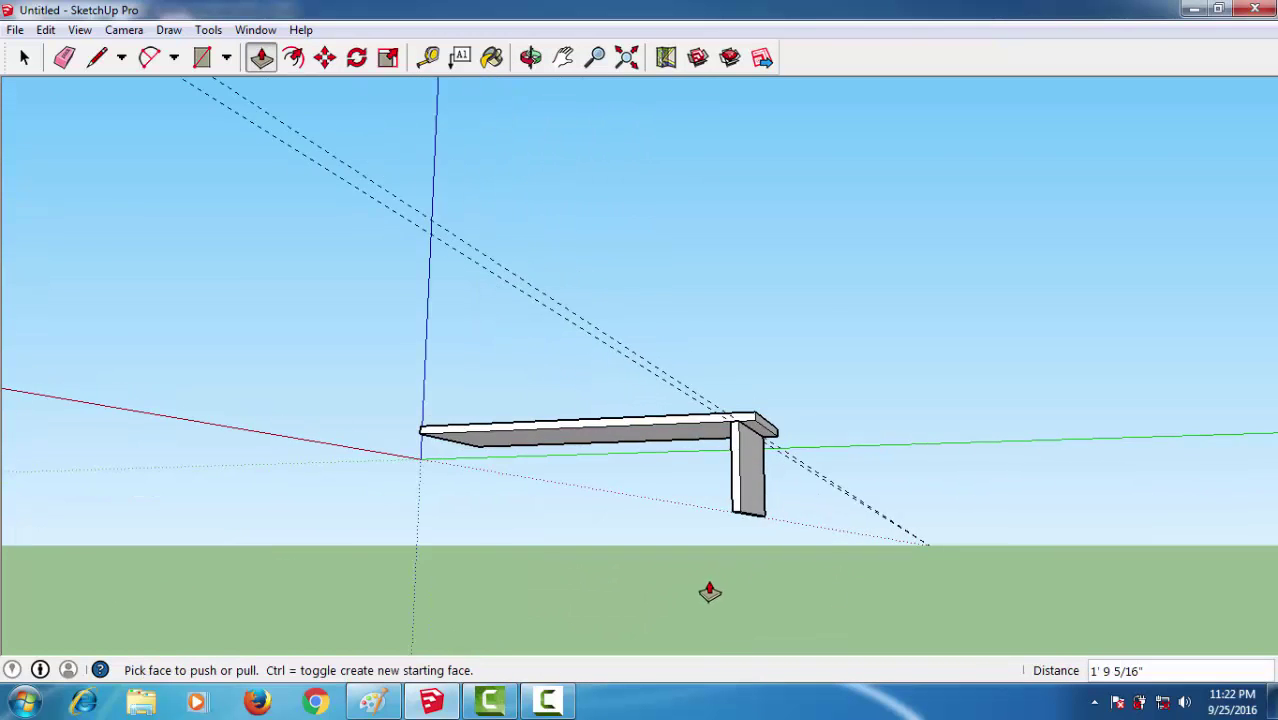
- Orbit and zoom to look up at the desk top's underside near the leg
scroll(747, 559, up, 2)
scroll(754, 555, up, 3)
mouse_move(754, 555)
middle_down()
mouse_move(827, 579)
mouse_move(810, 434)
mouse_move(793, 488)
middle_up()
mouse_move(879, 394)
middle_down()
mouse_move(822, 305)
mouse_move(779, 308)
mouse_move(747, 379)
mouse_move(784, 257)
mouse_move(772, 226)
middle_up()
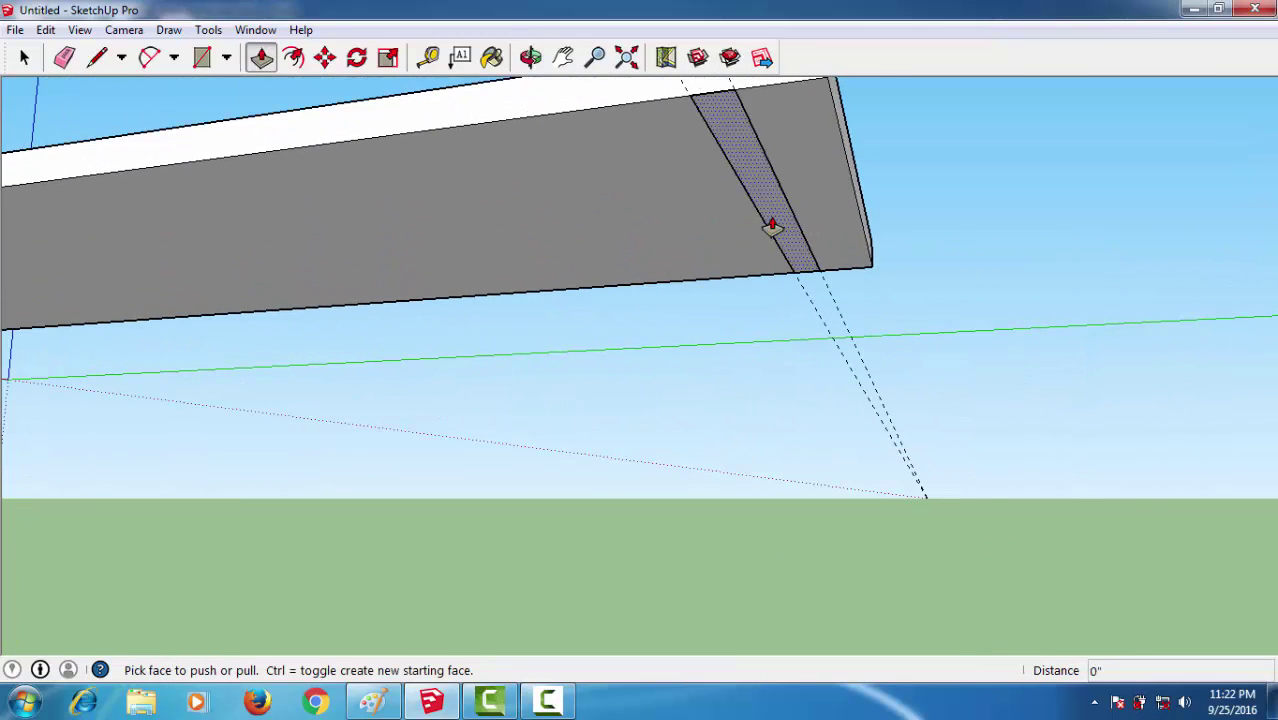
scroll(736, 416, down, 1)
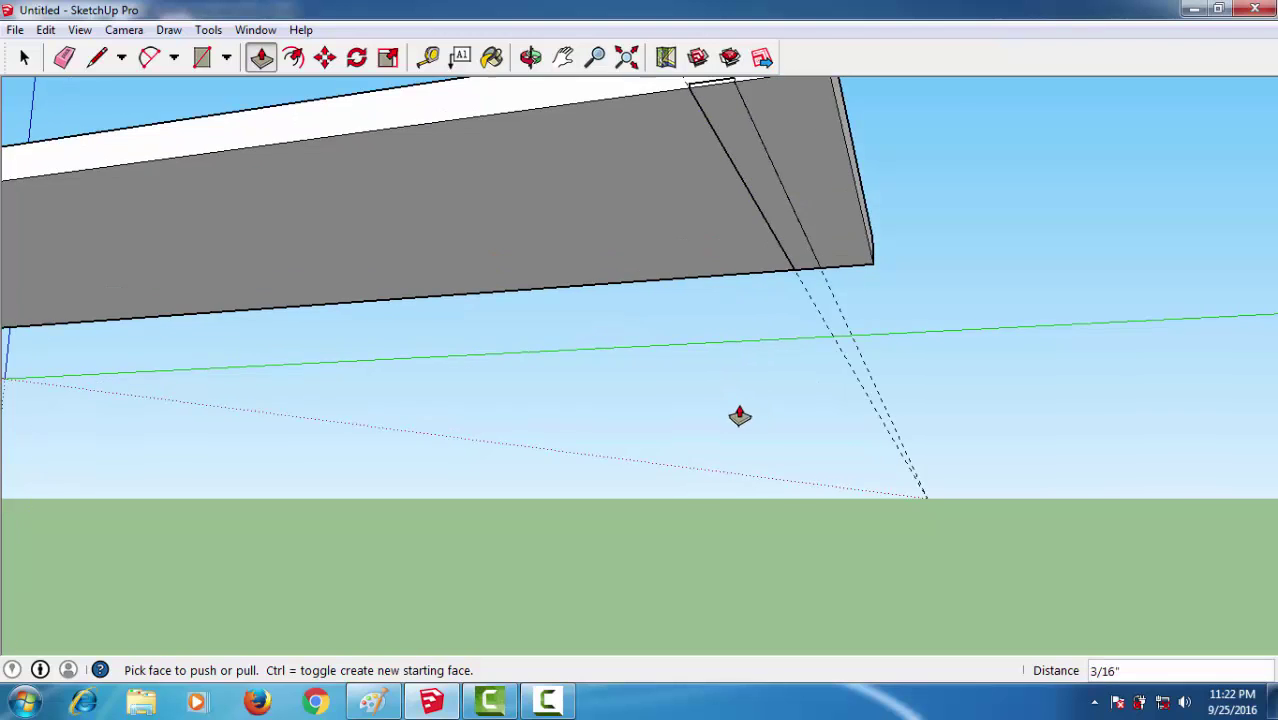
scroll(827, 365, down, 1)
scroll(827, 365, down, 1)
scroll(827, 362, down, 2)
scroll(827, 363, up, 1)
key(alt)
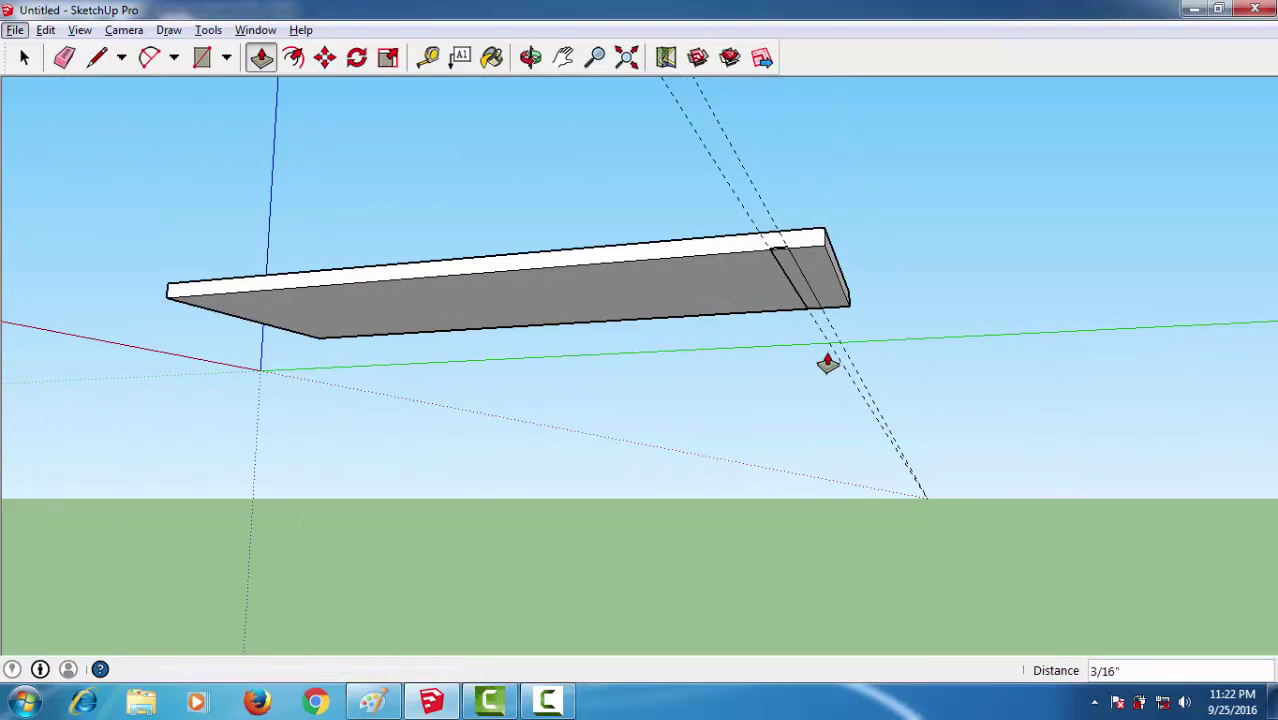
scroll(818, 399, up, 1)
scroll(811, 365, up, 1)
scroll(813, 357, up, 1)
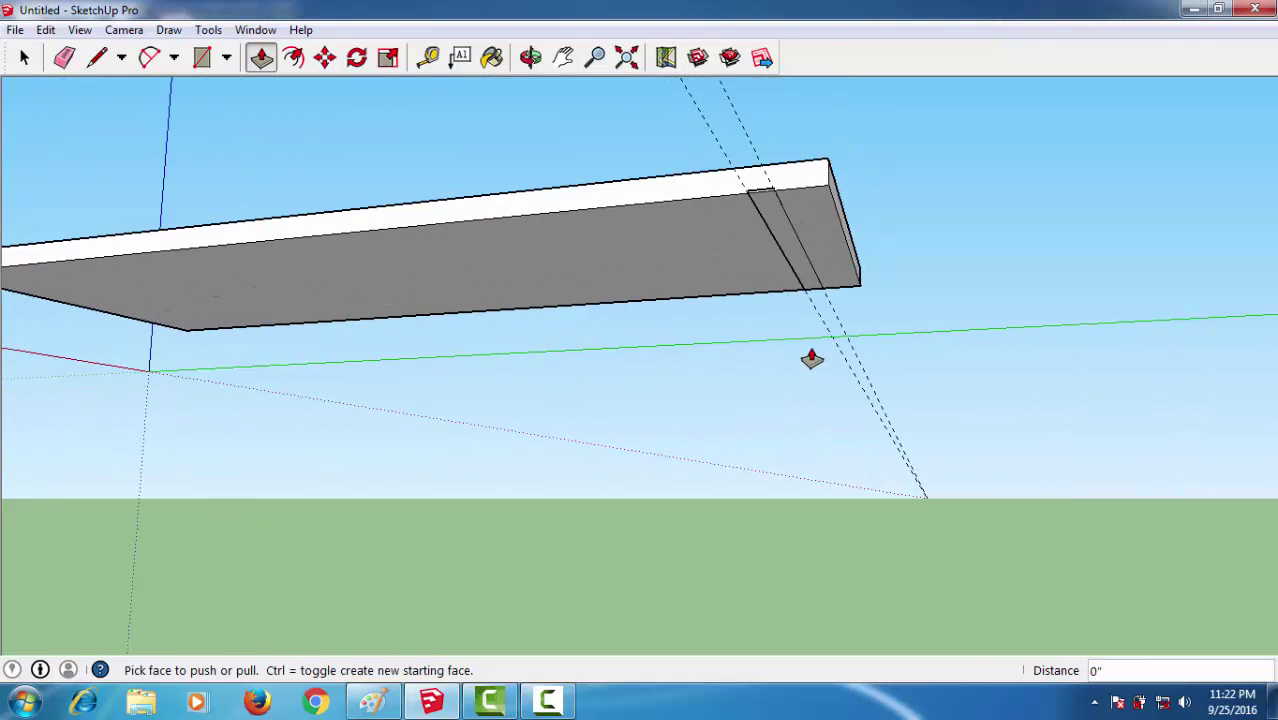
scroll(813, 357, up, 1)
- Pull the leg face down to 5' 3 1/4" below the desk top
click(783, 230)
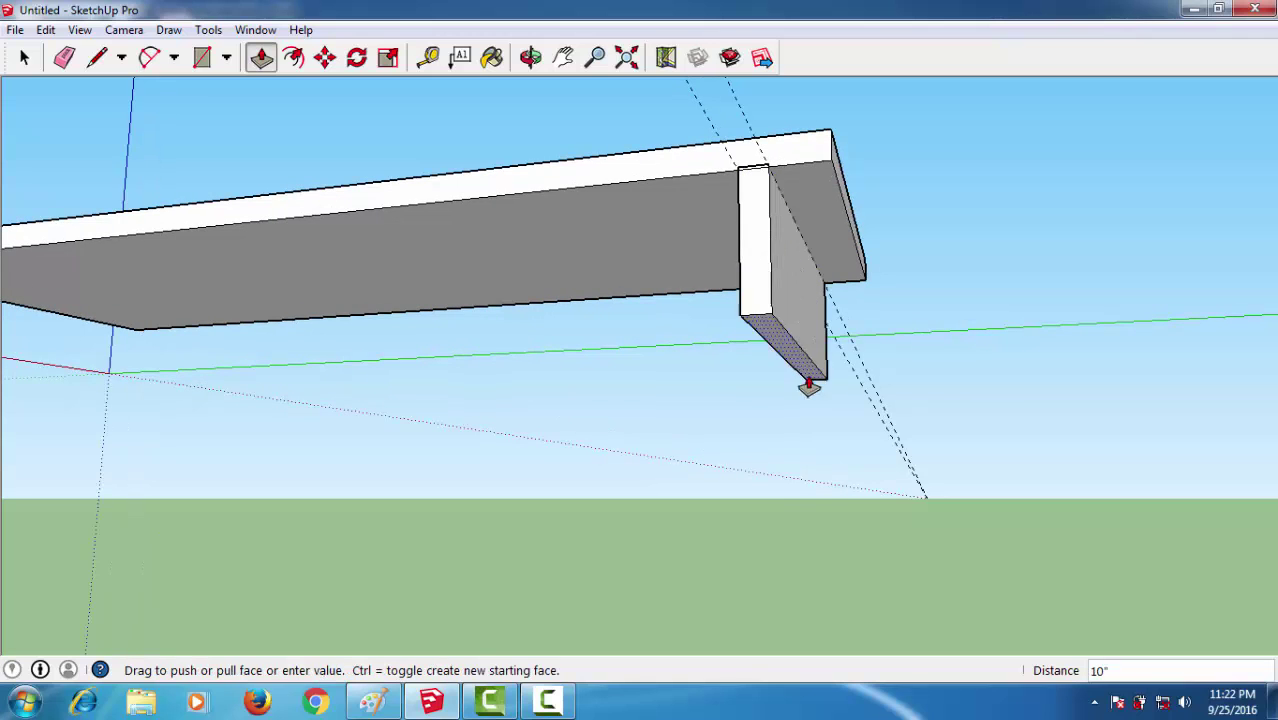
scroll(780, 513, down, 2)
scroll(781, 514, down, 1)
click(782, 514)
scroll(782, 514, down, 2)
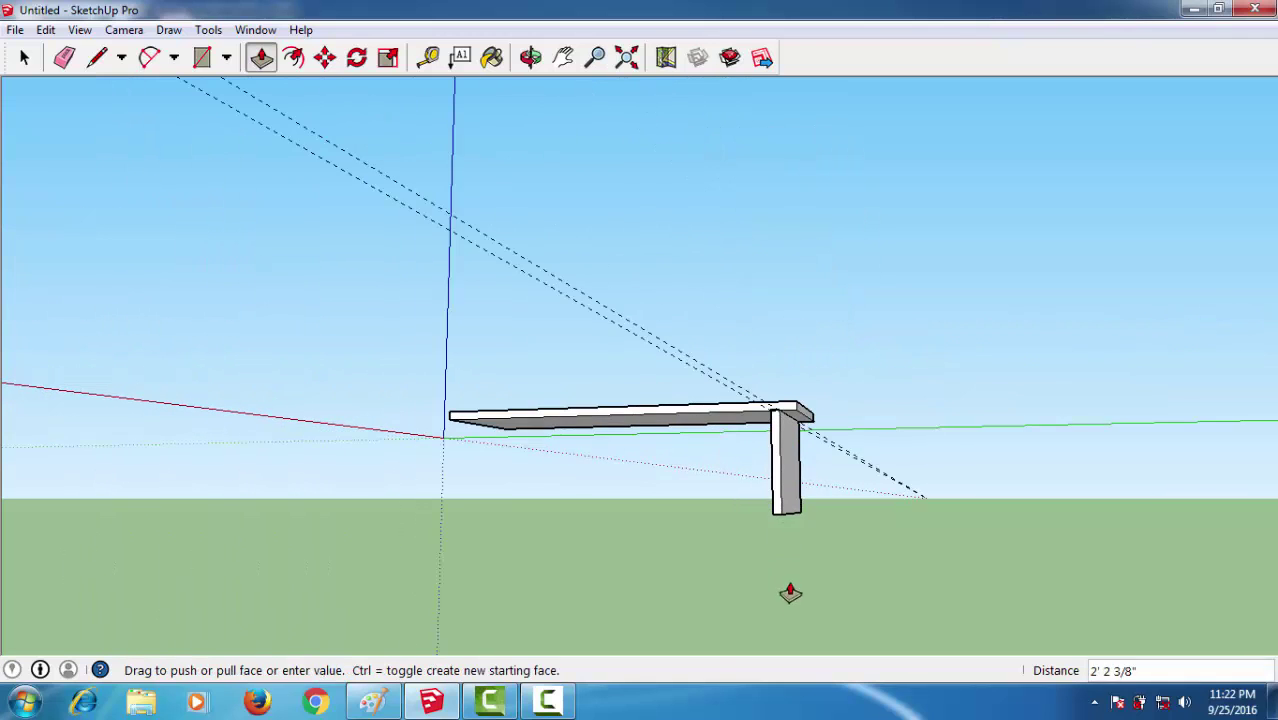
scroll(790, 590, up, 1)
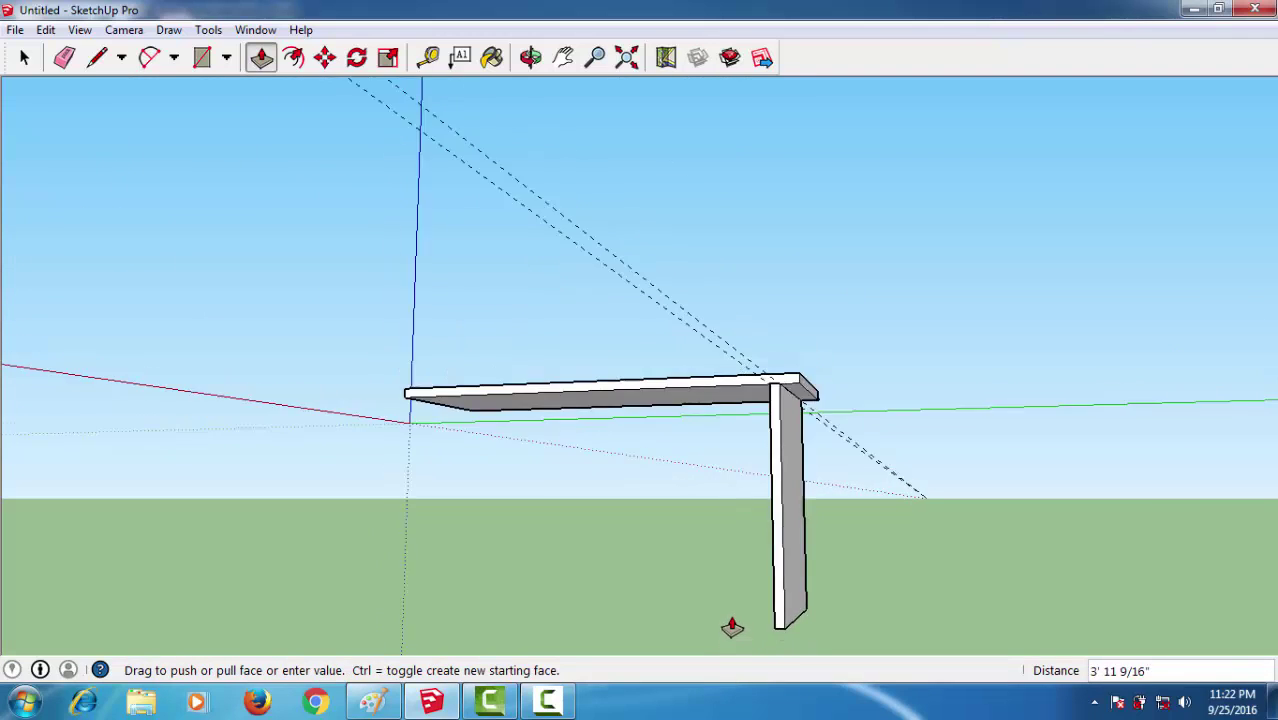
scroll(732, 613, down, 2)
scroll(745, 618, down, 1)
click(752, 653)
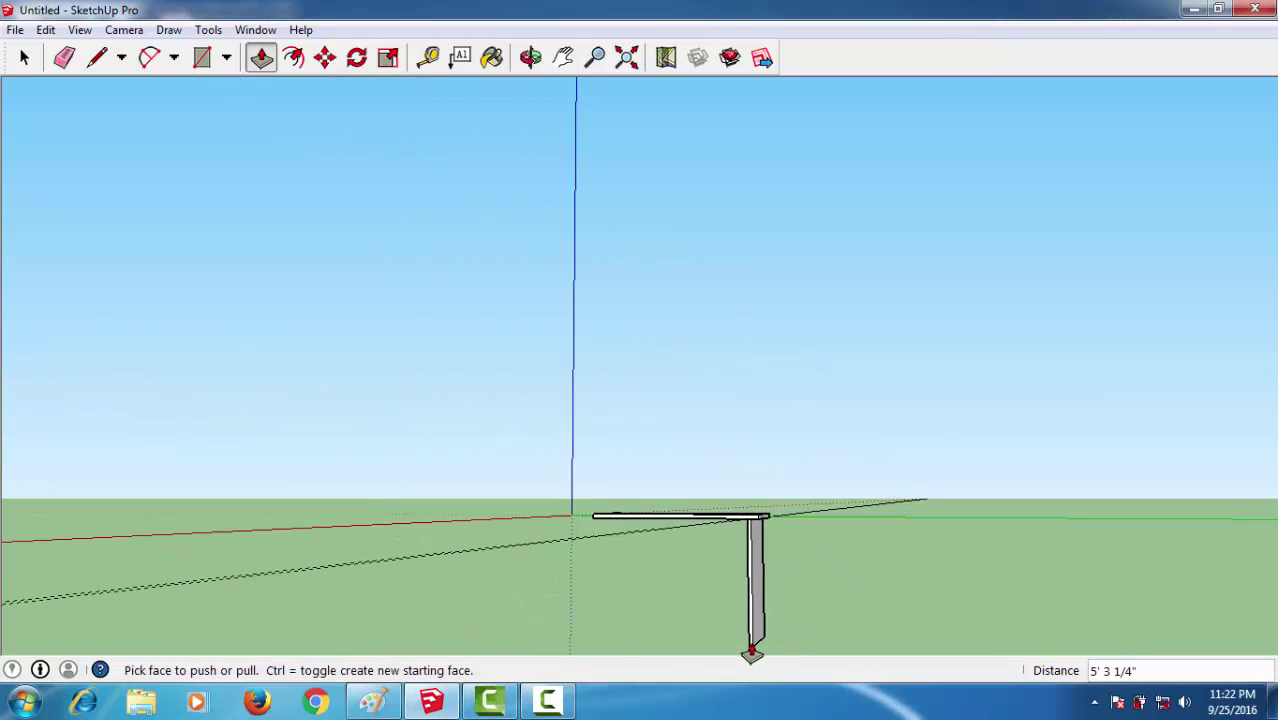
key(space)
mouse_move(906, 507)
middle_down()
mouse_move(675, 562)
mouse_move(607, 482)
mouse_move(779, 174)
middle_up()
scroll(690, 311, up, 2)
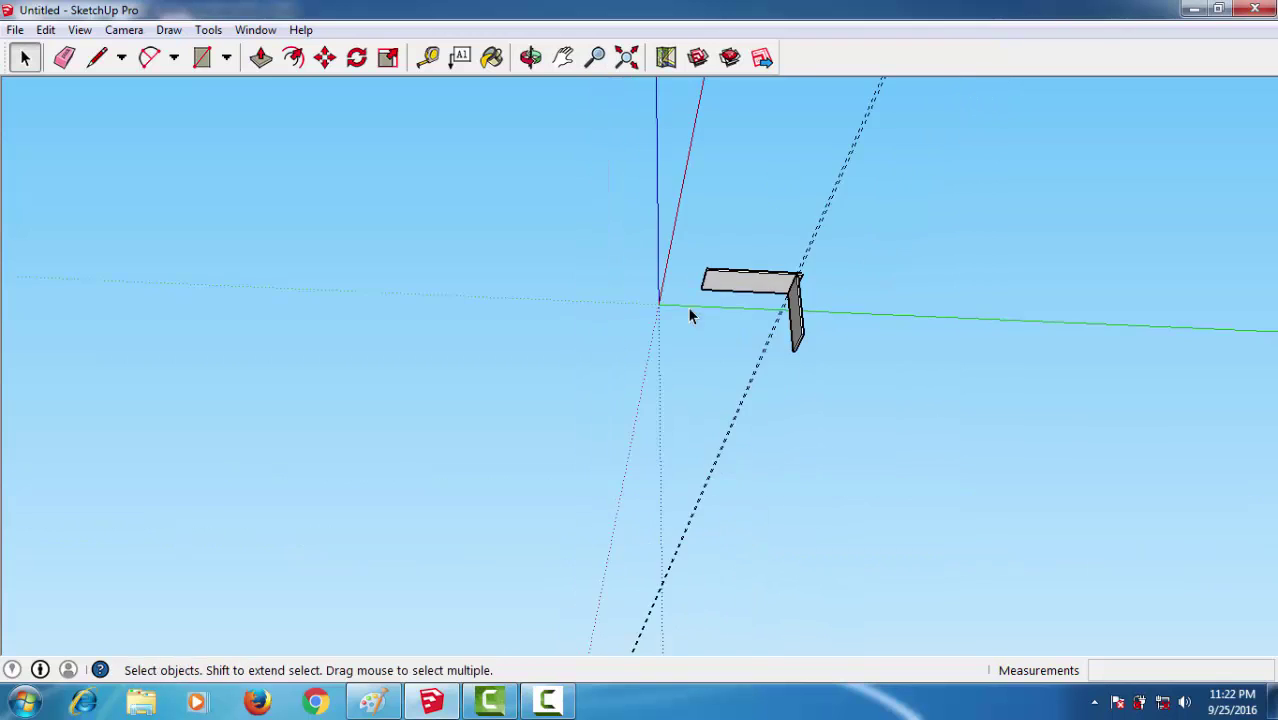
scroll(890, 241, up, 2)
mouse_move(893, 249)
middle_down()
mouse_move(785, 242)
mouse_move(790, 362)
middle_up()
scroll(839, 422, up, 2)
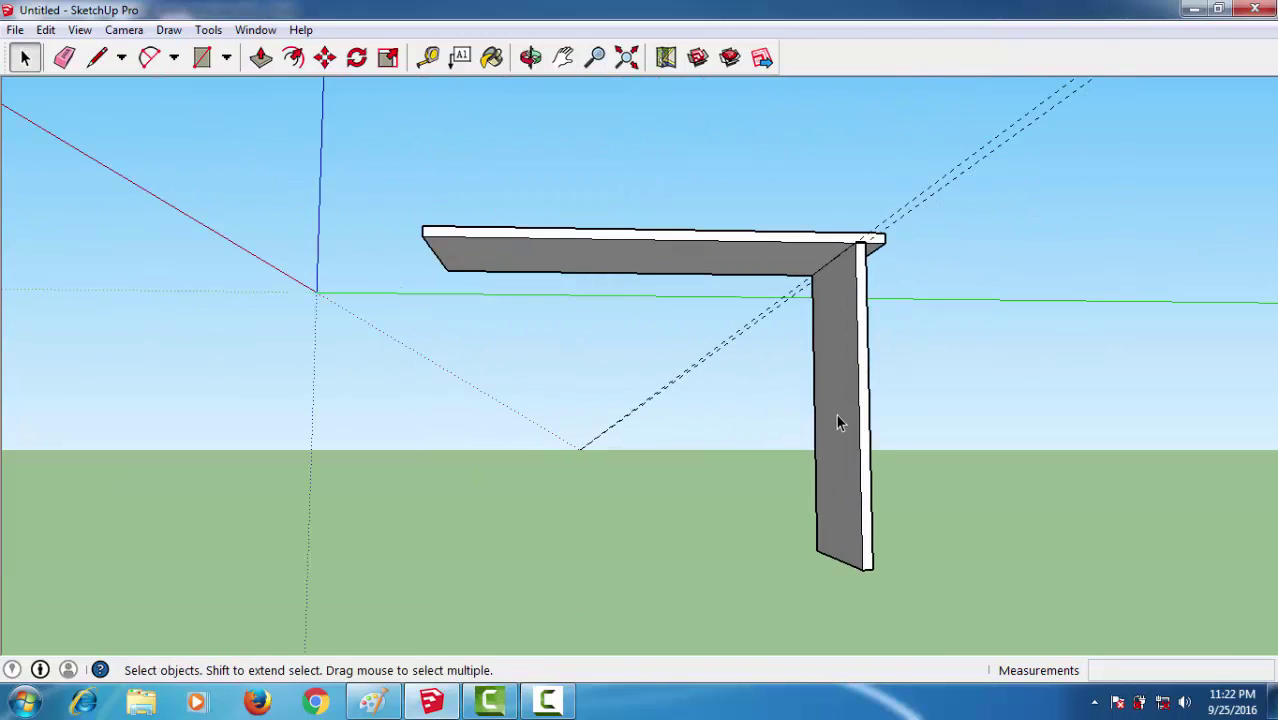
scroll(840, 422, up, 1)
click(840, 422)
scroll(815, 390, up, 1)
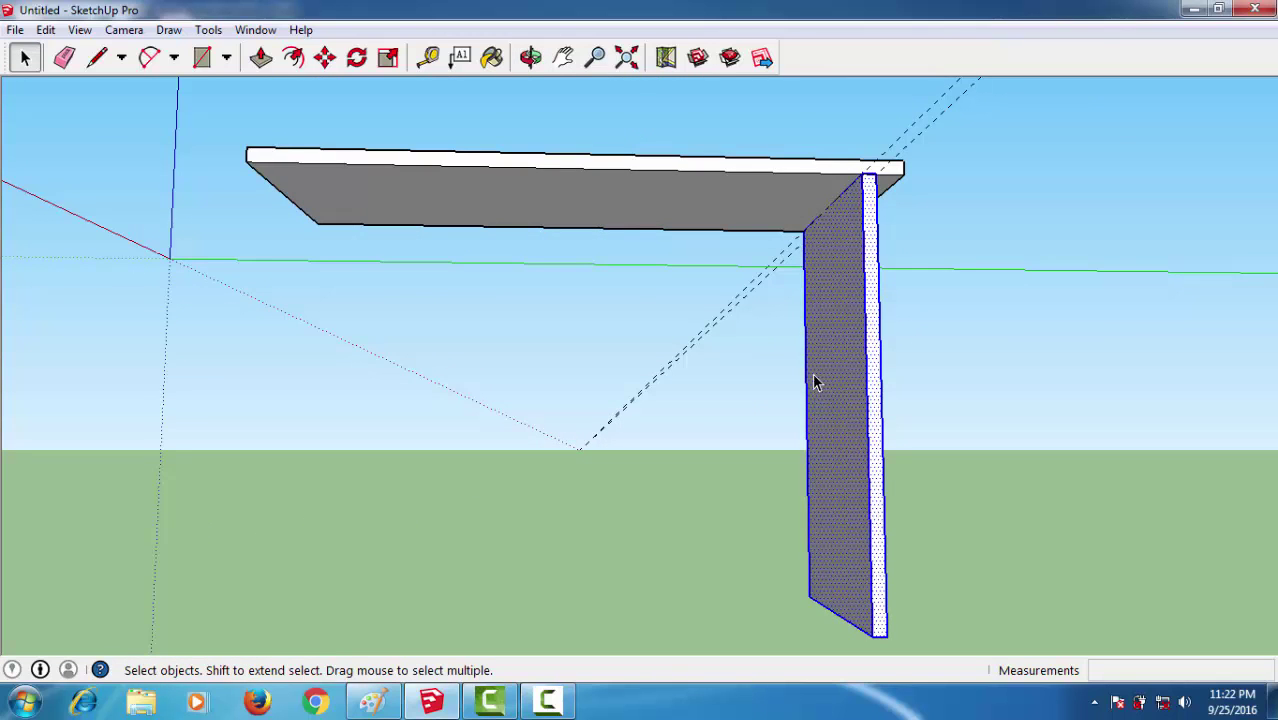
scroll(815, 382, down, 1)
middle_drag(807, 374, 807, 368)
scroll(807, 368, up, 1)
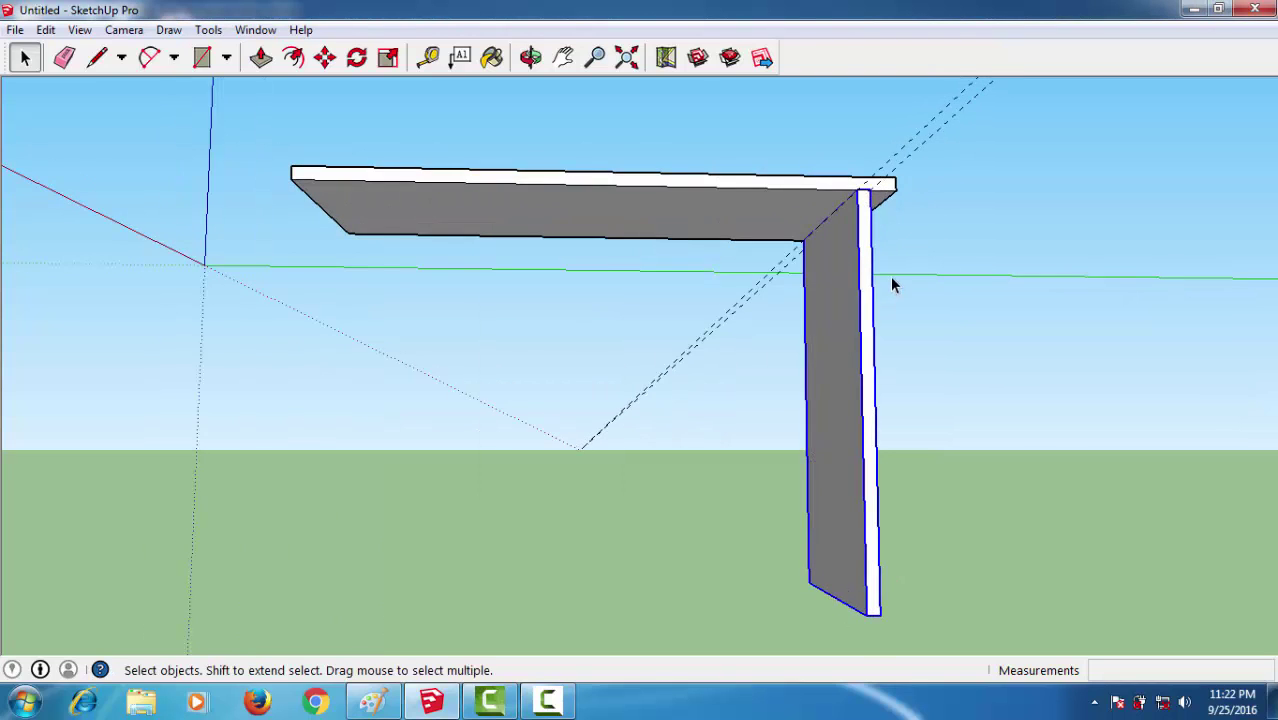
mouse_move(893, 285)
middle_down()
mouse_move(845, 297)
mouse_move(864, 265)
middle_up()
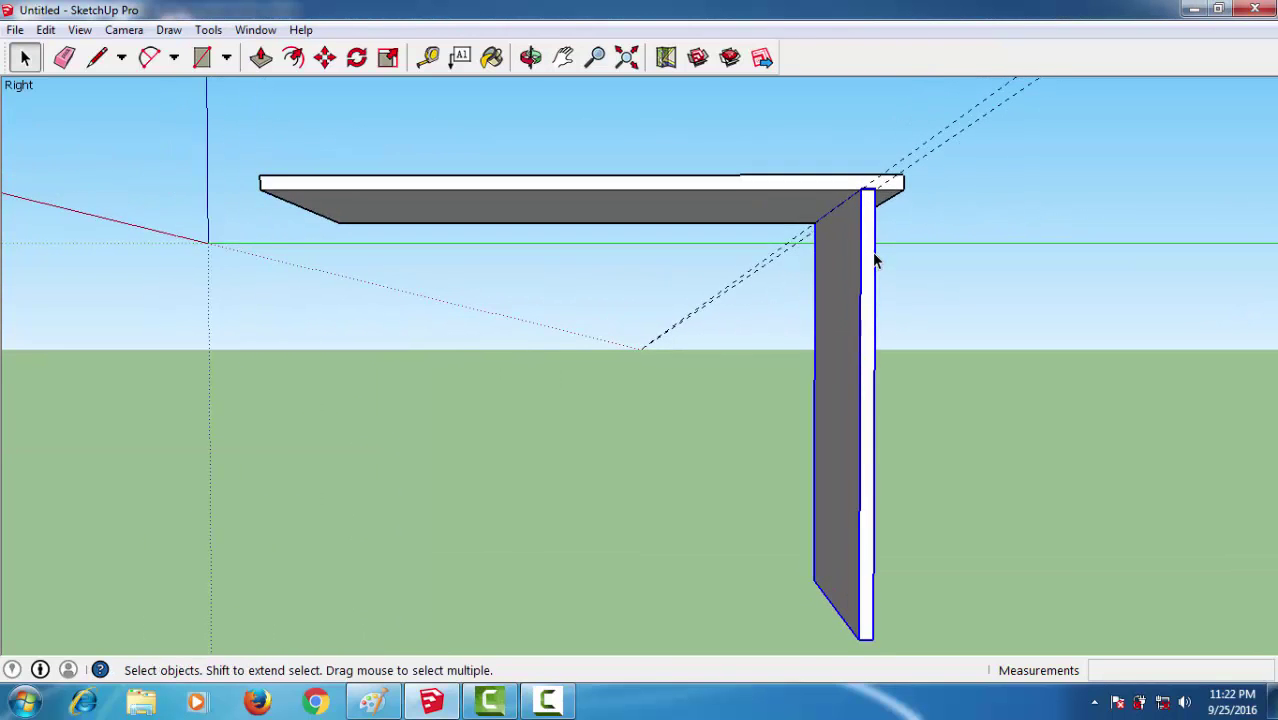
scroll(874, 259, up, 1)
scroll(872, 259, up, 1)
scroll(870, 259, up, 1)
scroll(867, 259, down, 1)
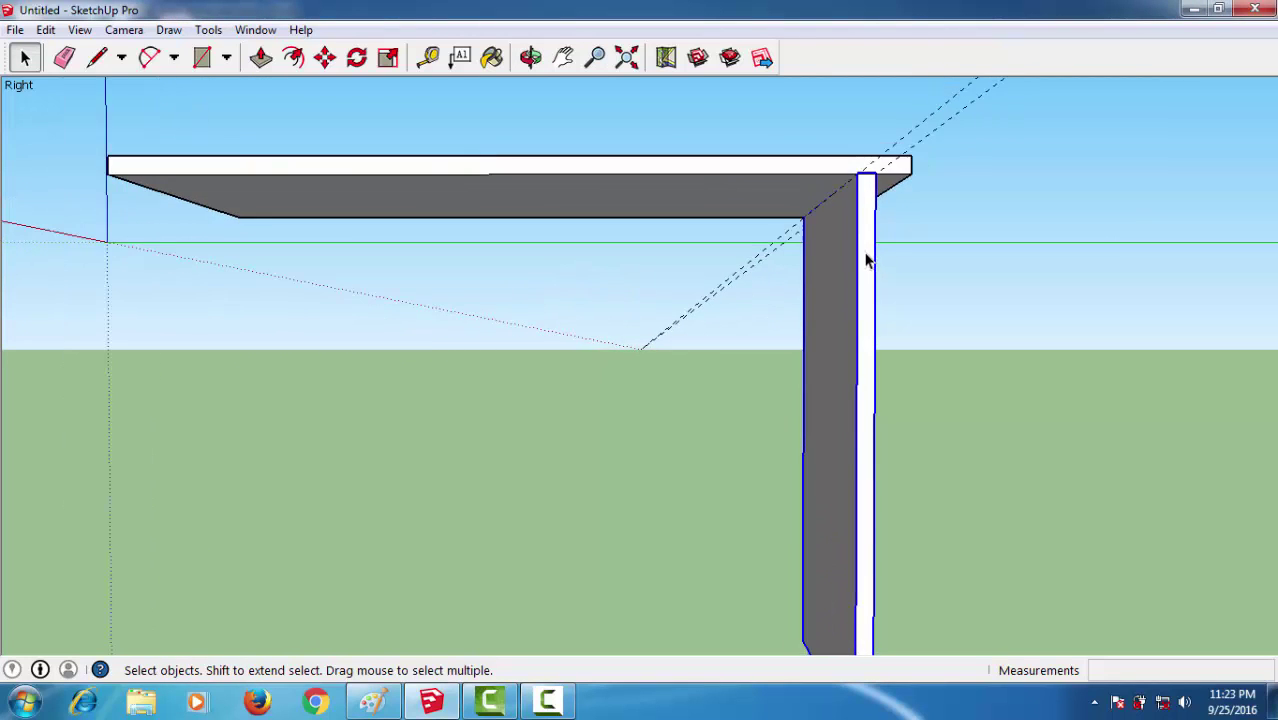
scroll(866, 260, up, 1)
scroll(866, 260, down, 1)
scroll(900, 262, down, 1)
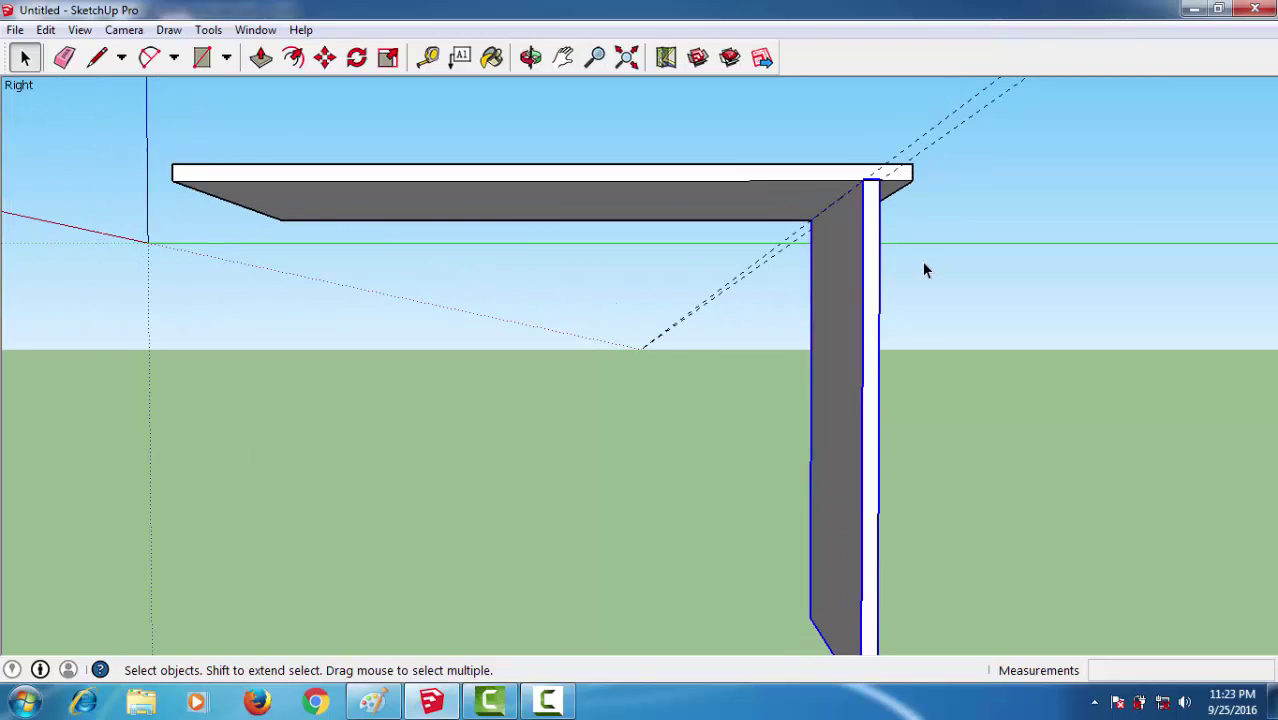
scroll(919, 261, up, 1)
key(m)
scroll(872, 180, up, 1)
scroll(878, 174, up, 1)
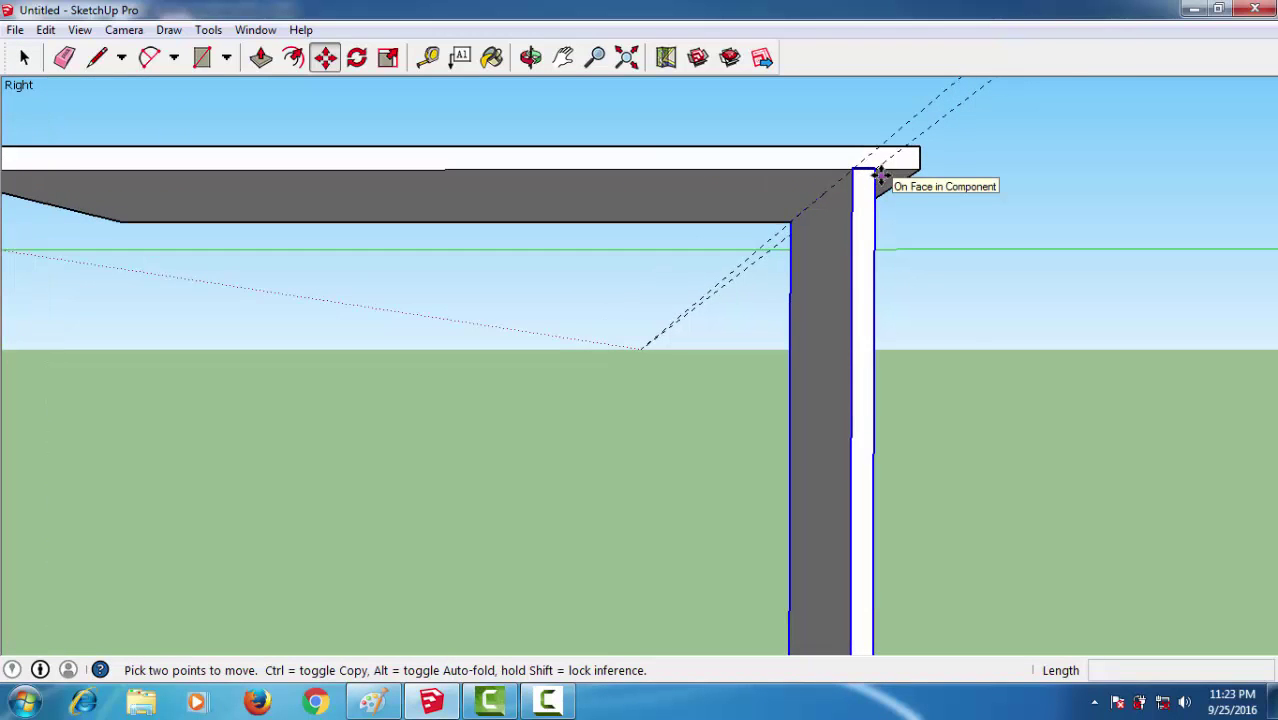
scroll(864, 240, up, 1)
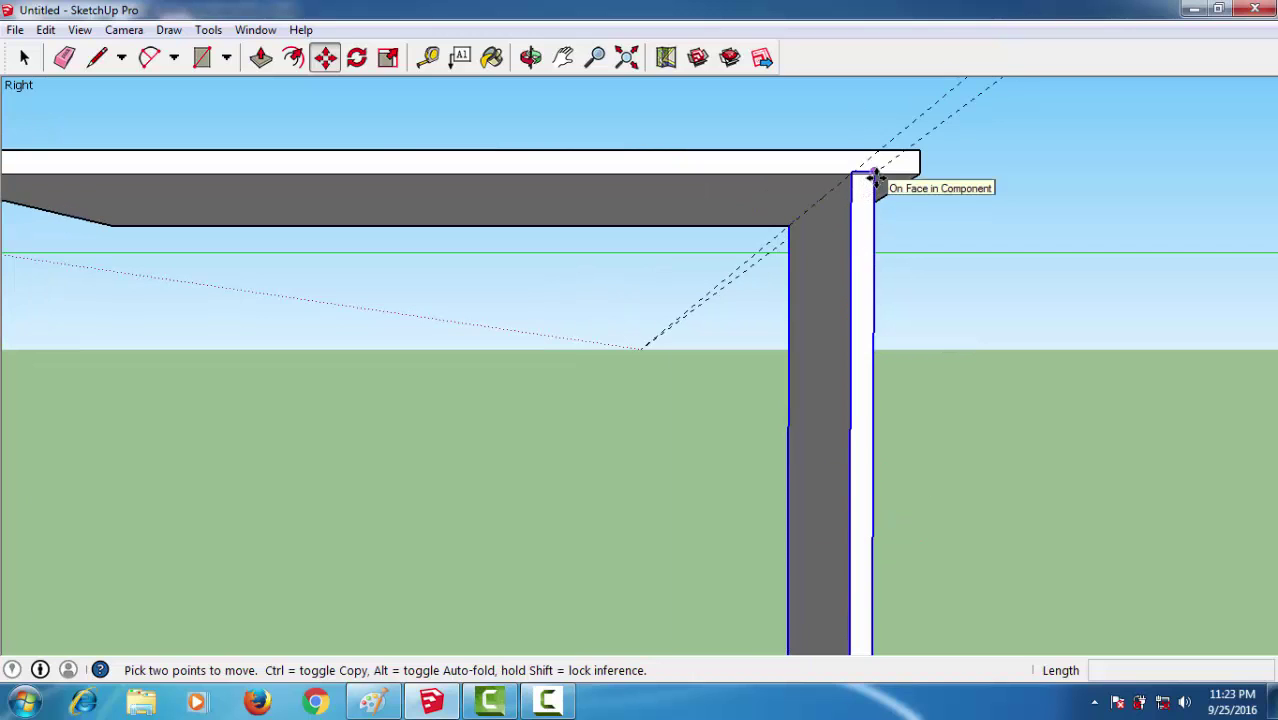
scroll(873, 178, up, 1)
scroll(866, 258, down, 1)
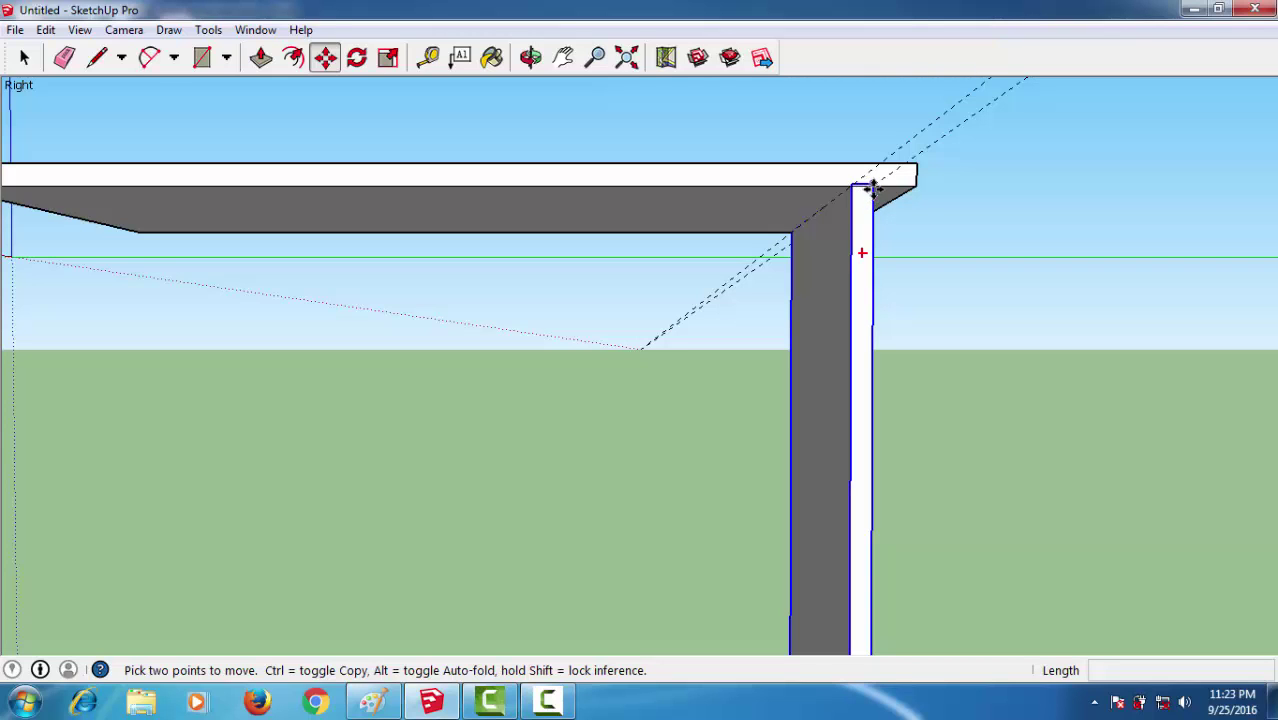
click(286, 233)
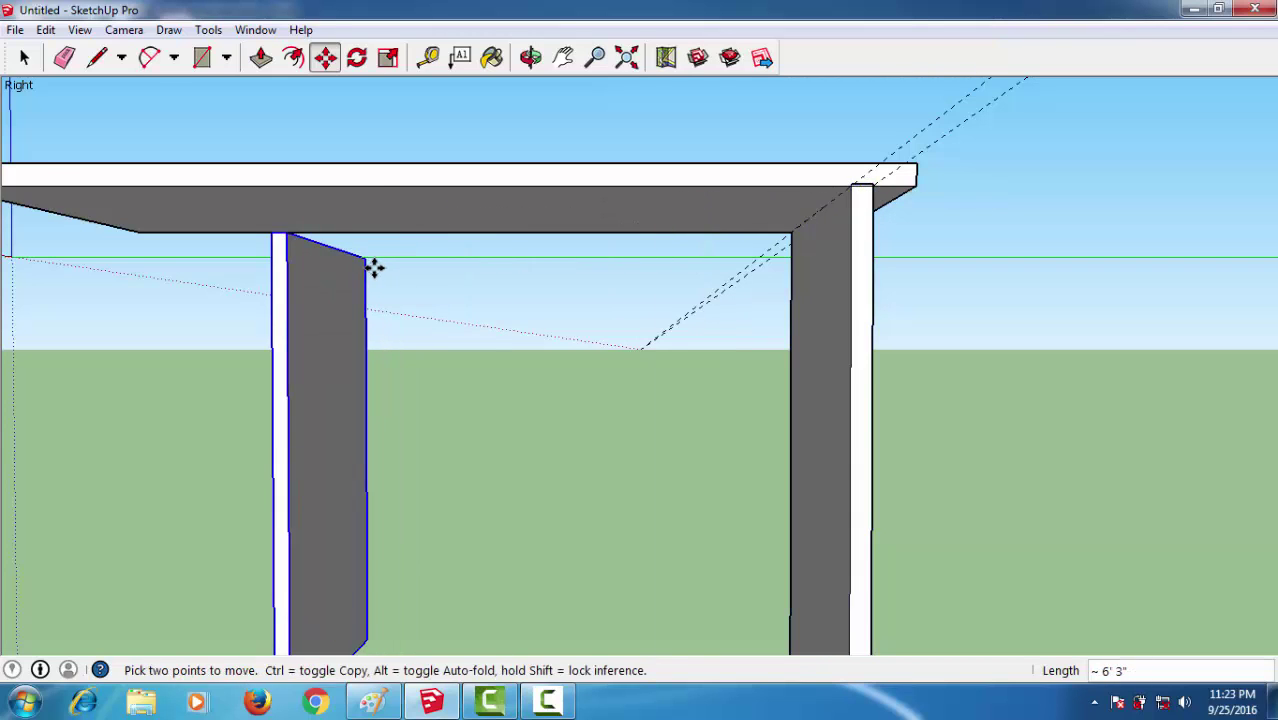
scroll(373, 270, down, 2)
middle_drag(385, 293, 354, 357)
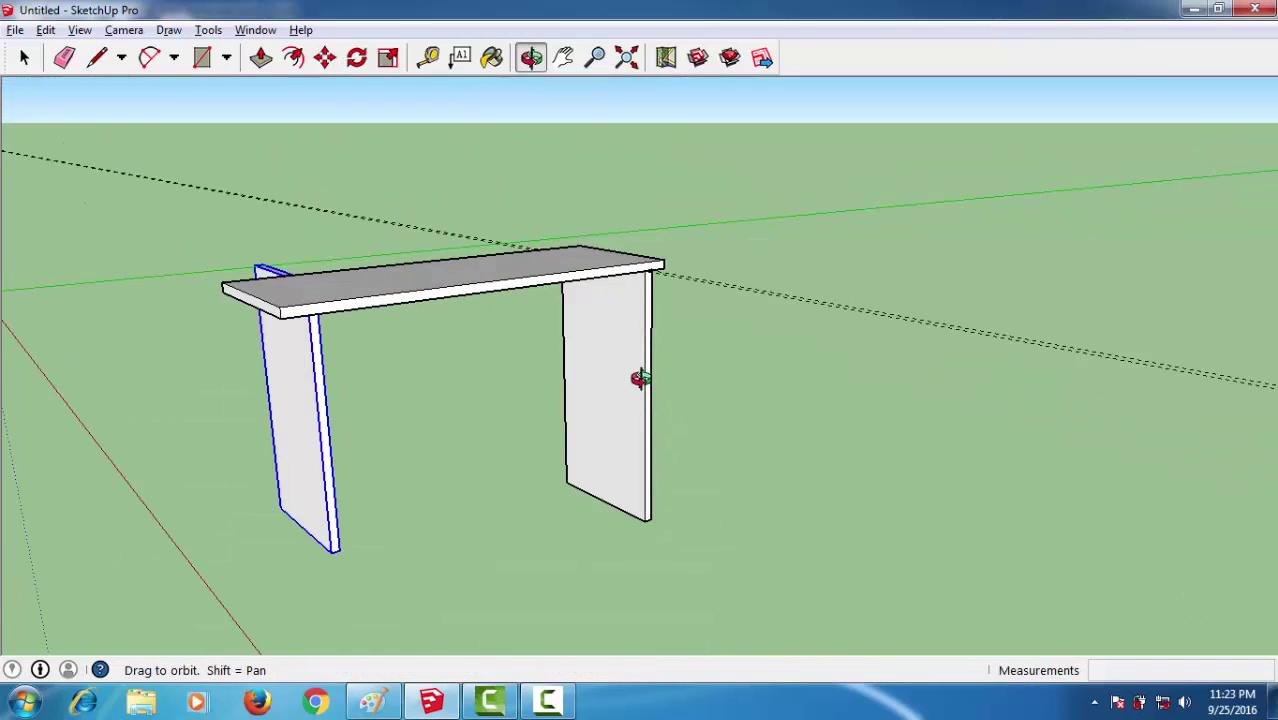
scroll(357, 350, up, 2)
scroll(516, 288, up, 3)
mouse_move(516, 288)
middle_down()
mouse_move(613, 274)
mouse_move(625, 374)
mouse_move(633, 314)
mouse_move(354, 414)
mouse_move(485, 374)
mouse_move(379, 337)
mouse_move(770, 365)
middle_up()
key(m)
scroll(485, 374, down, 2)
scroll(696, 368, up, 2)
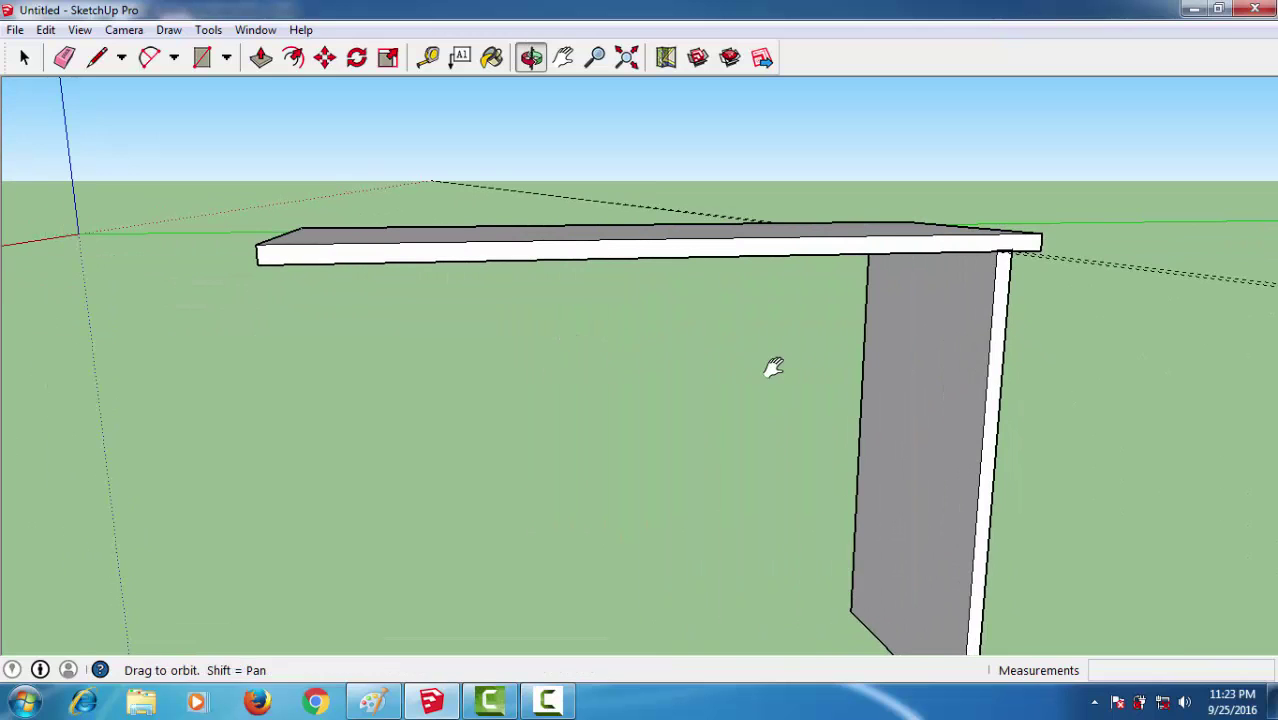
- Copy the leg from its top corner to the tabletop's left end, then view the reference photo
key(ctrl)
click(978, 255)
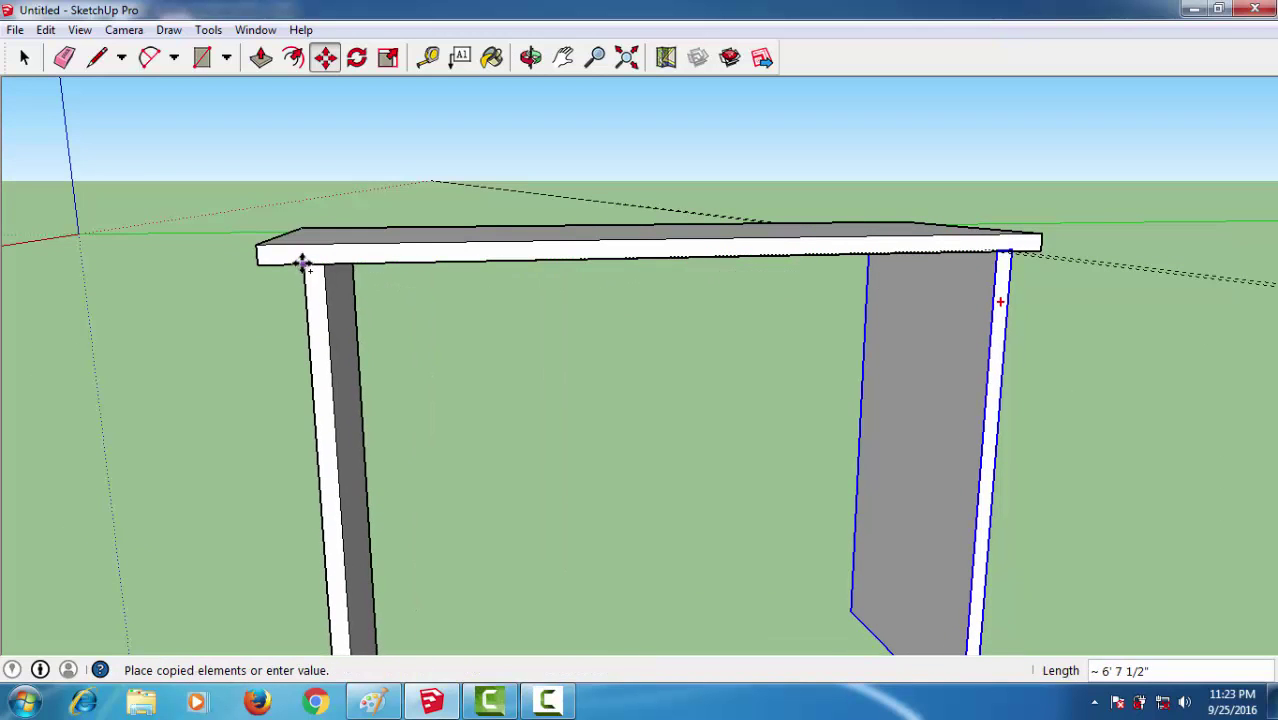
mouse_move(366, 316)
middle_down()
mouse_move(562, 359)
mouse_move(799, 320)
mouse_move(813, 271)
mouse_move(586, 217)
mouse_move(280, 228)
mouse_move(290, 218)
middle_up()
scroll(291, 220, up, 3)
scroll(399, 251, up, 2)
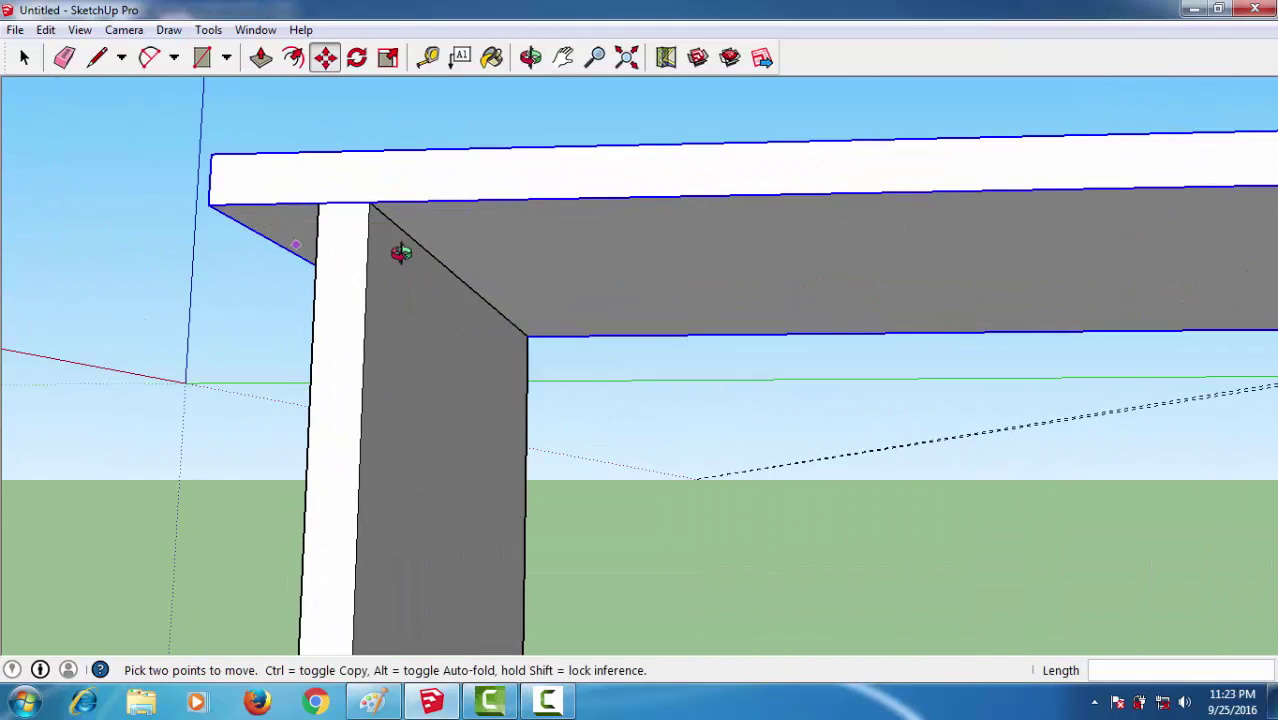
mouse_move(399, 251)
middle_down()
mouse_move(599, 362)
mouse_move(581, 337)
mouse_move(573, 365)
mouse_move(845, 308)
mouse_move(795, 343)
mouse_move(842, 294)
mouse_move(959, 263)
mouse_move(882, 306)
mouse_move(487, 349)
mouse_move(397, 411)
mouse_move(650, 516)
mouse_move(625, 471)
mouse_move(722, 540)
mouse_move(759, 545)
mouse_move(551, 494)
middle_up()
scroll(485, 283, down, 1)
scroll(581, 337, down, 3)
scroll(487, 349, down, 3)
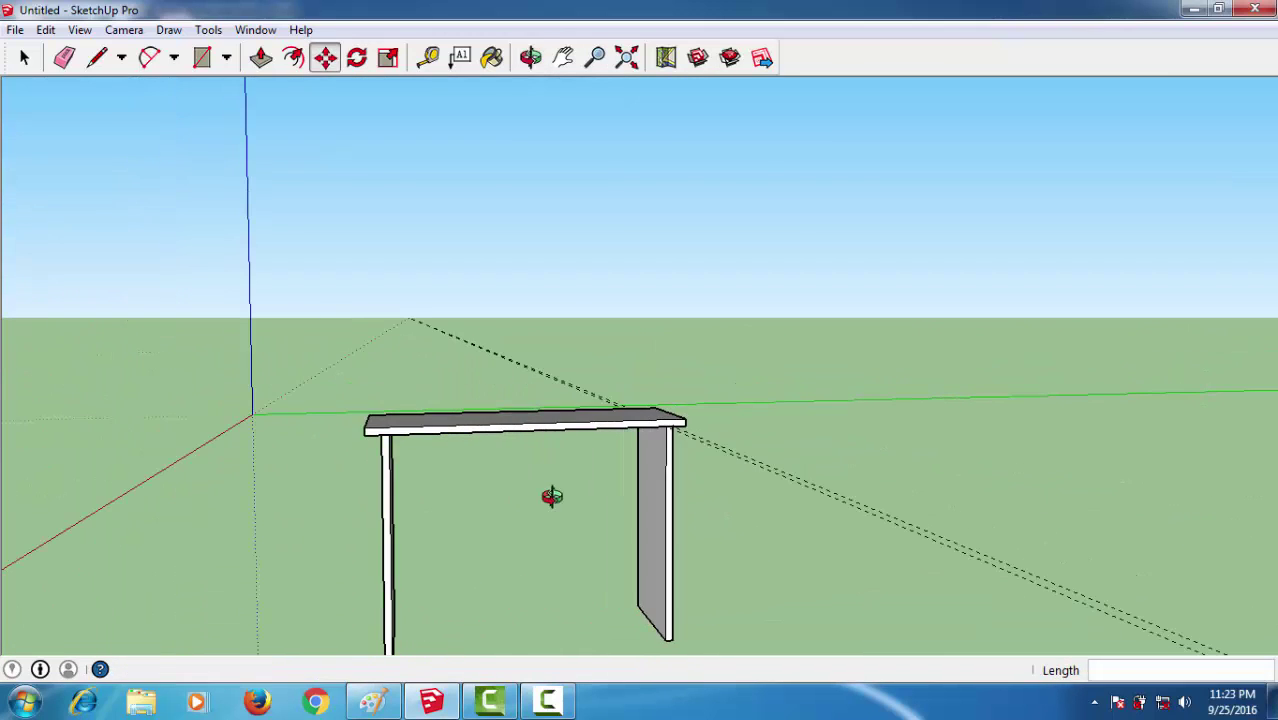
key(alt+Tab)
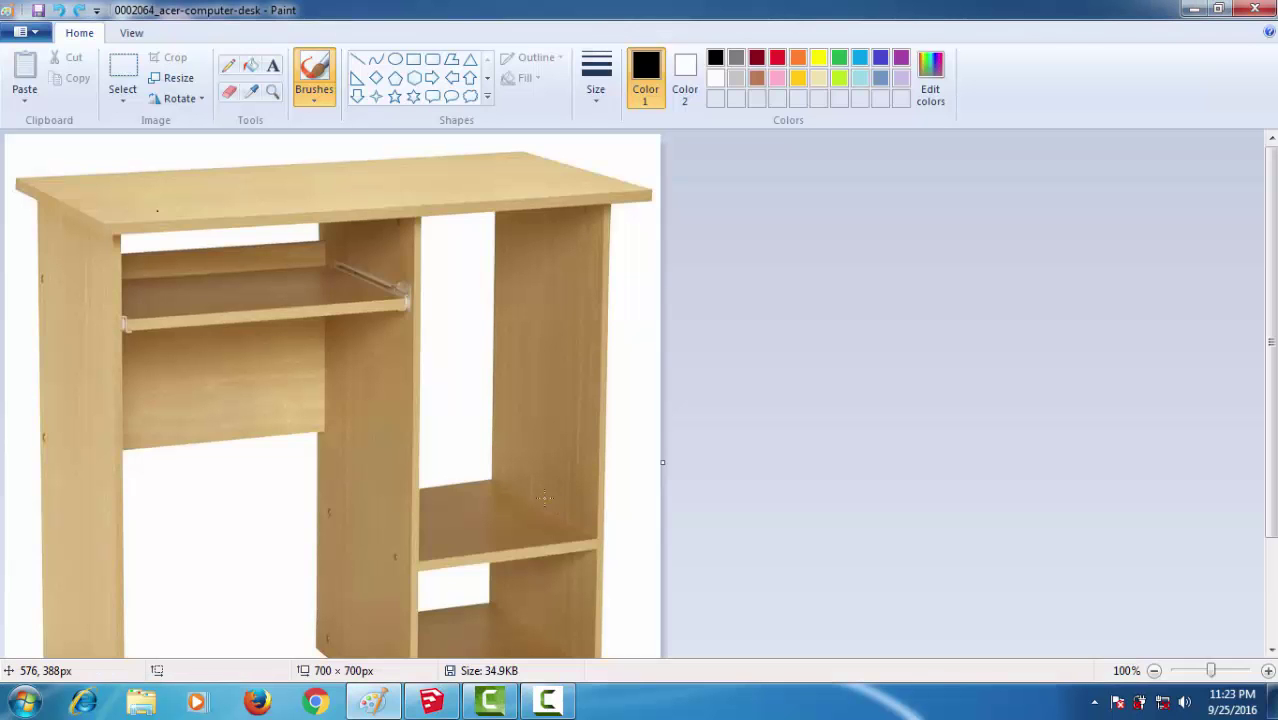
key(alt+Tab)
mouse_move(494, 494)
middle_down()
mouse_move(993, 508)
mouse_move(676, 522)
mouse_move(388, 508)
middle_up()
key(alt+Tab)
key(alt+Tab)
mouse_move(268, 494)
middle_down()
mouse_move(131, 491)
mouse_move(553, 551)
mouse_move(636, 487)
mouse_move(636, 291)
middle_up()
- Copy the left leg from its top corner to the tabletop's midpoint as a third leg
scroll(648, 440, up, 2)
scroll(625, 380, up, 2)
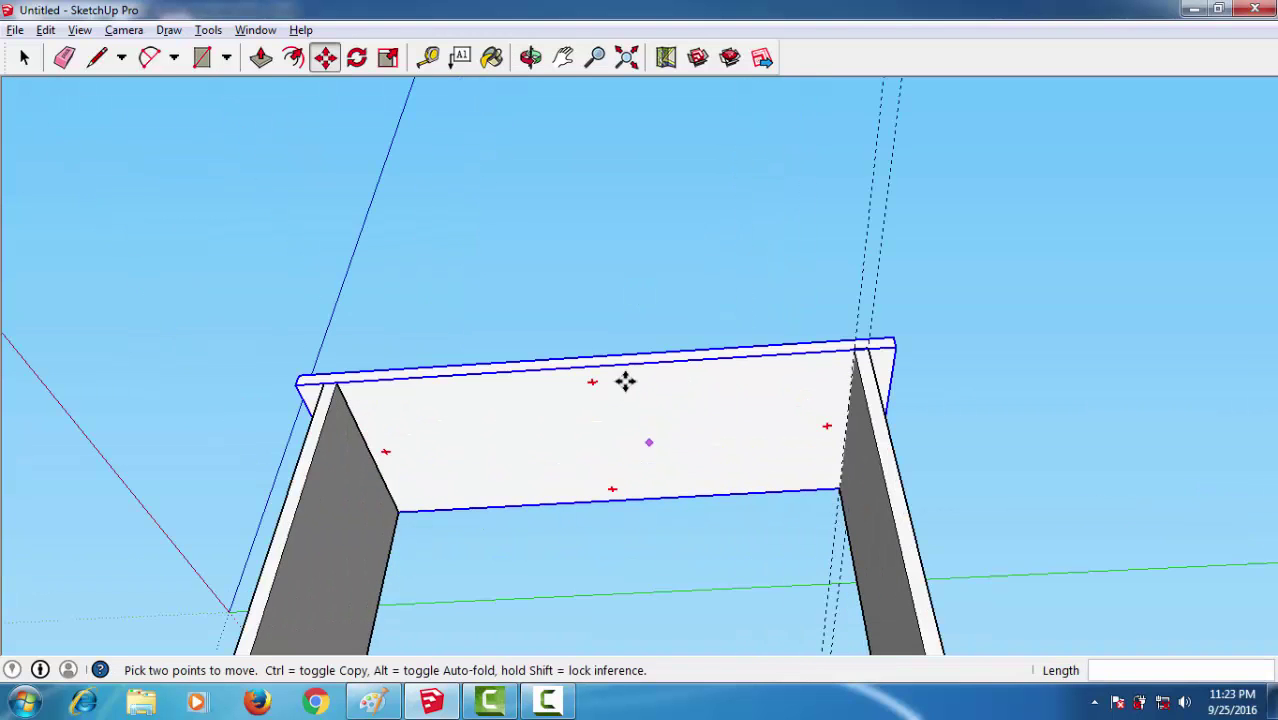
scroll(625, 380, up, 1)
key(space)
click(269, 484)
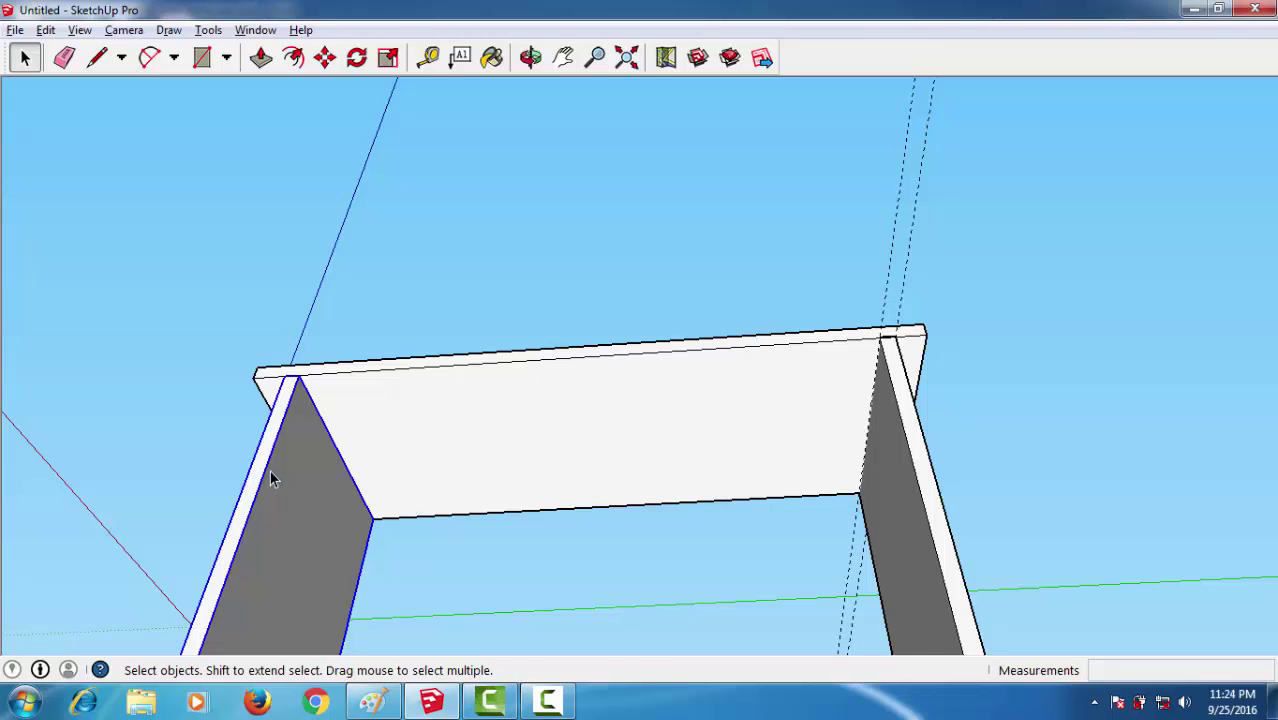
key(m)
click(292, 377)
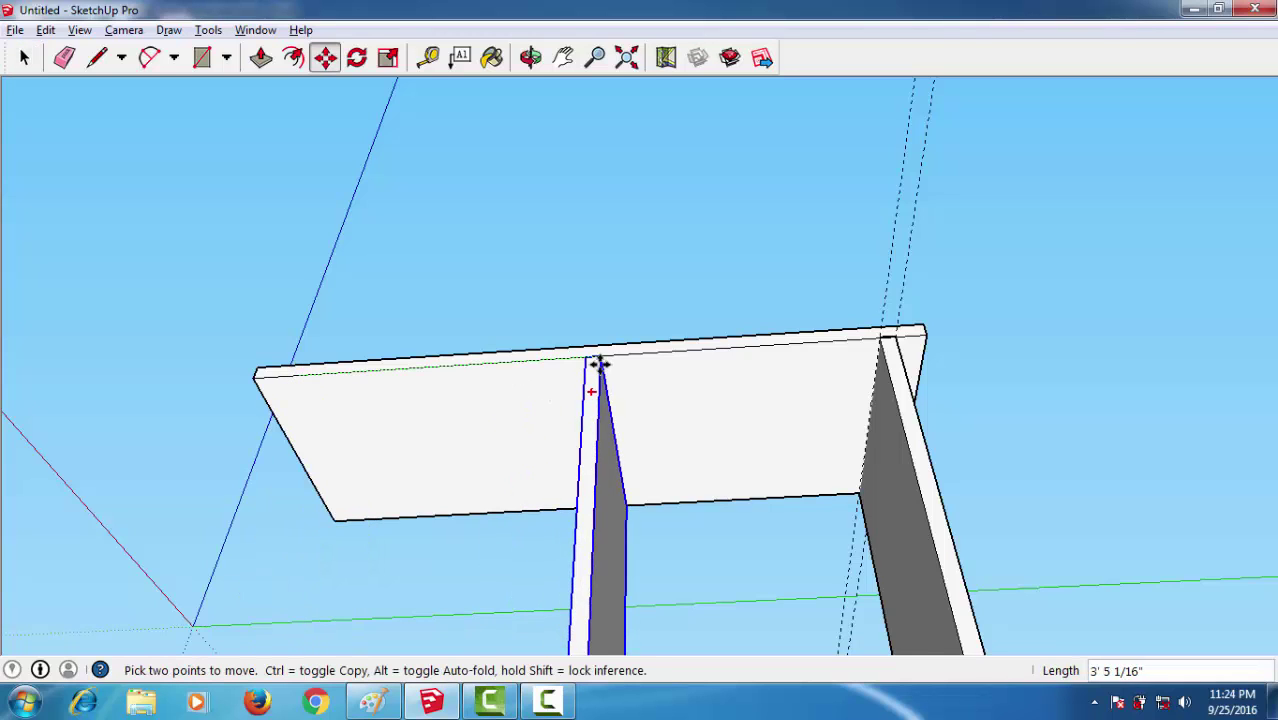
key(ctrl)
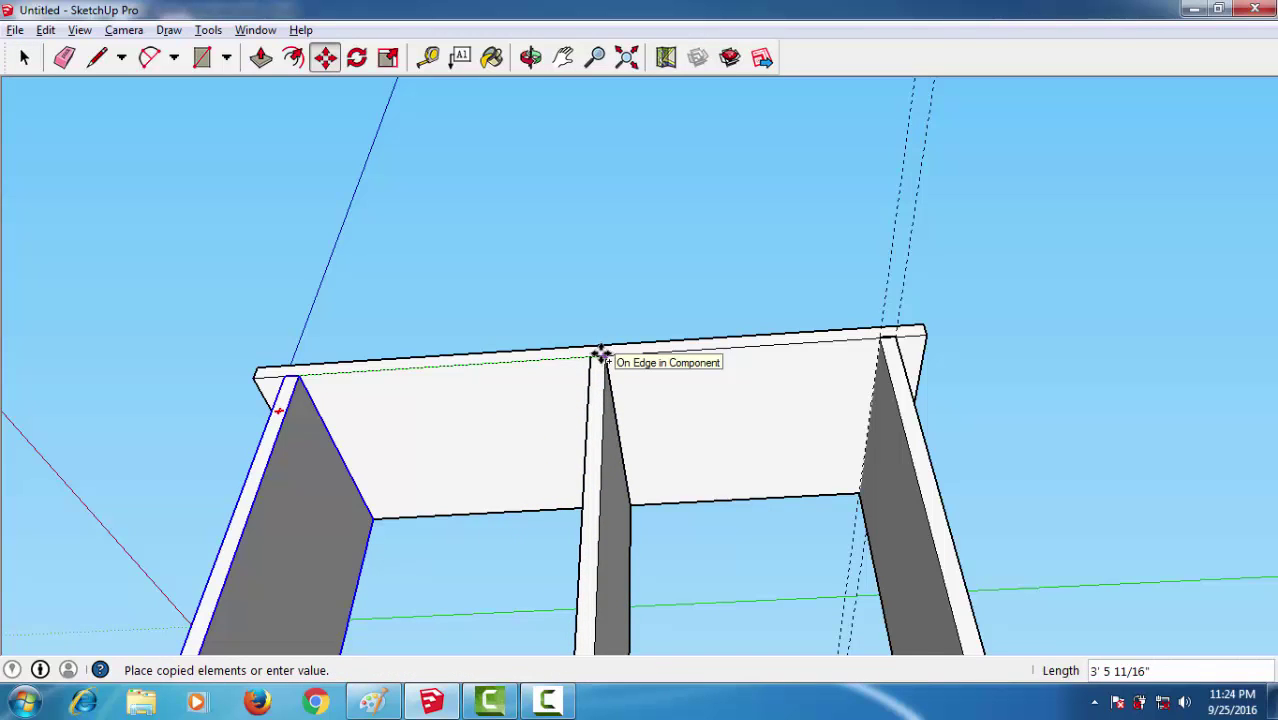
click(598, 355)
mouse_move(639, 477)
middle_down()
mouse_move(639, 457)
mouse_move(642, 603)
mouse_move(685, 499)
middle_up()
middle_drag(342, 551, 819, 545)
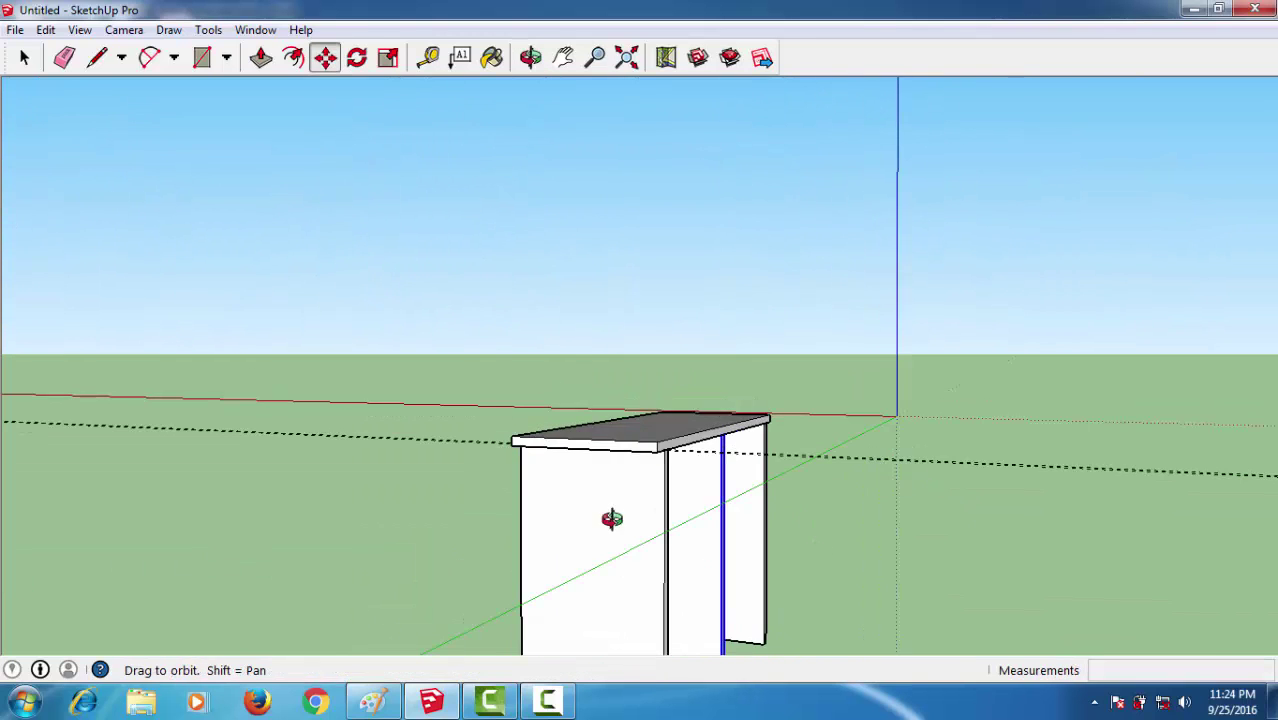
mouse_move(612, 518)
middle_down()
mouse_move(658, 519)
mouse_move(606, 470)
mouse_move(570, 466)
mouse_move(588, 453)
mouse_move(528, 425)
middle_up()
scroll(664, 513, up, 1)
scroll(670, 510, up, 3)
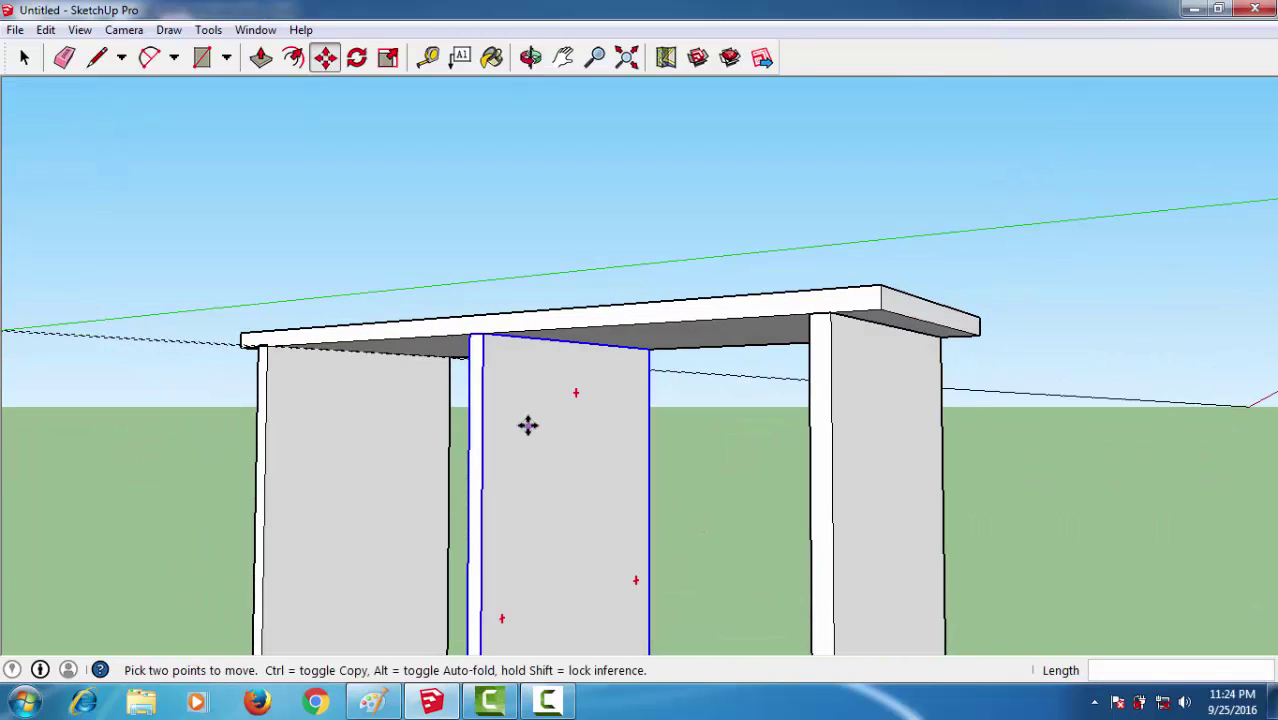
- Lay a Tape Measure guide 1 3/4" in from the inner support's edge
click(201, 57)
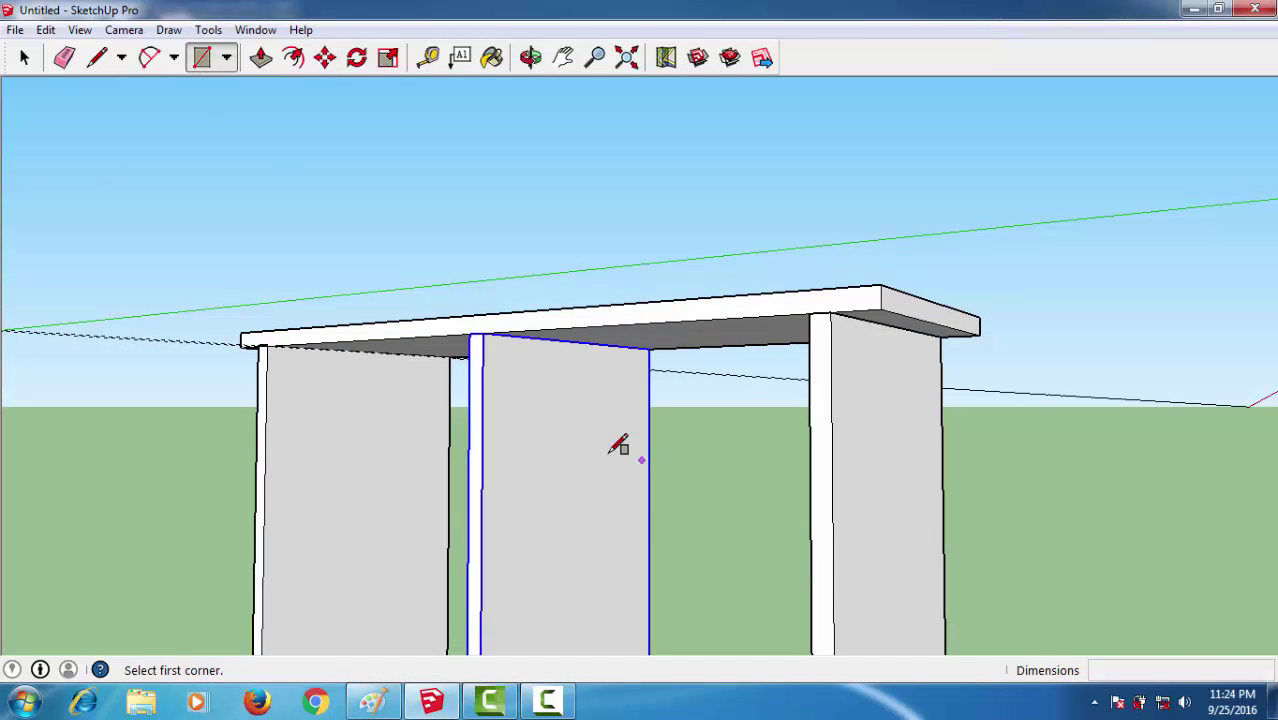
scroll(540, 368, up, 2)
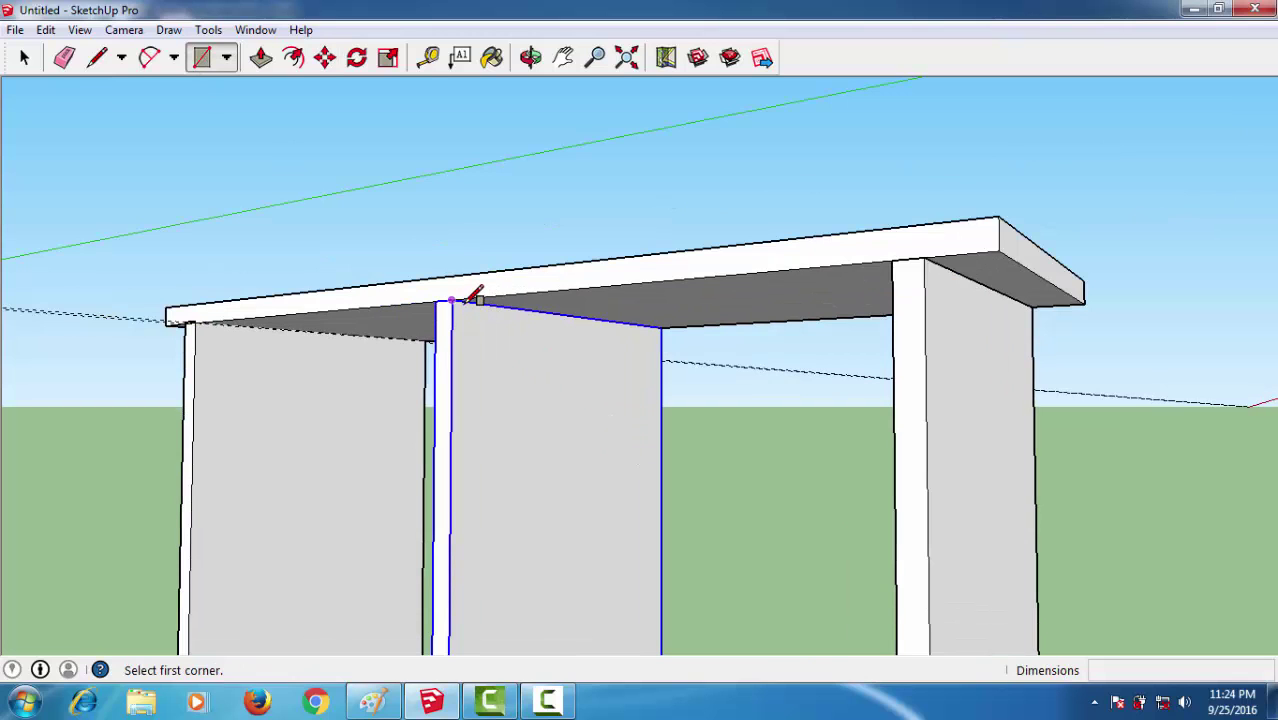
mouse_move(490, 322)
middle_down()
mouse_move(513, 422)
mouse_move(428, 448)
middle_up()
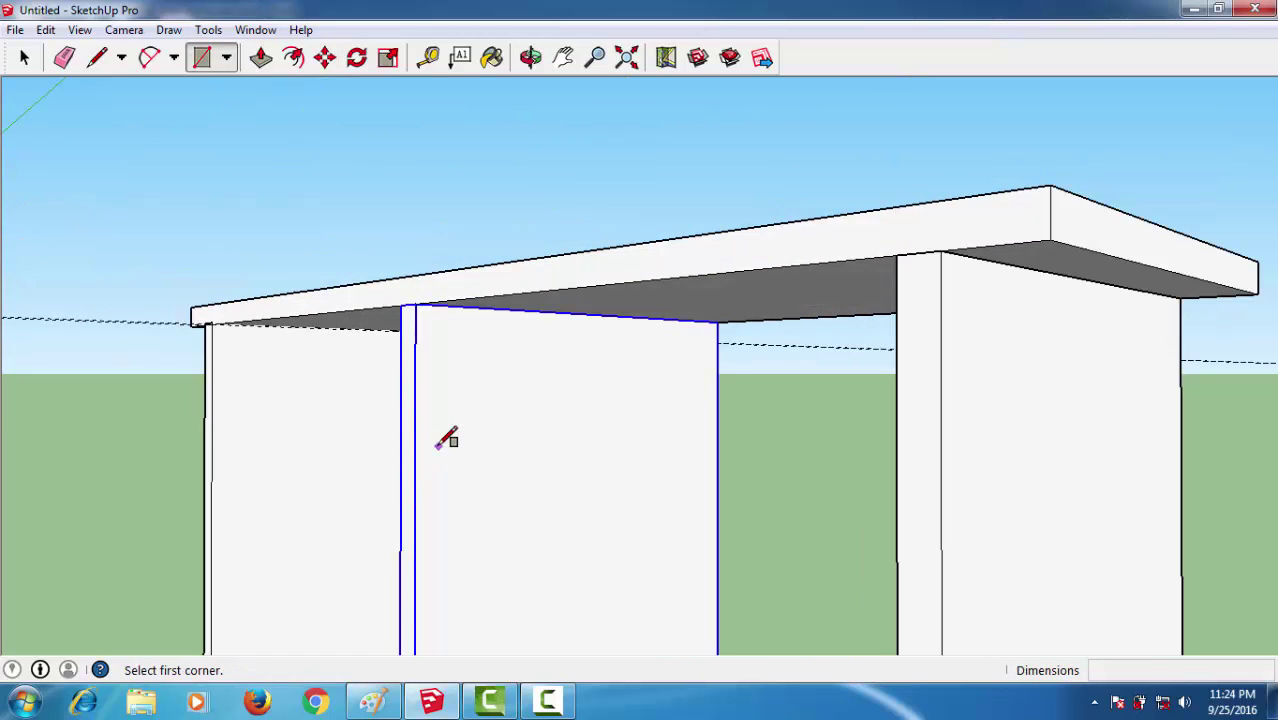
key(t)
key(r)
click(415, 412)
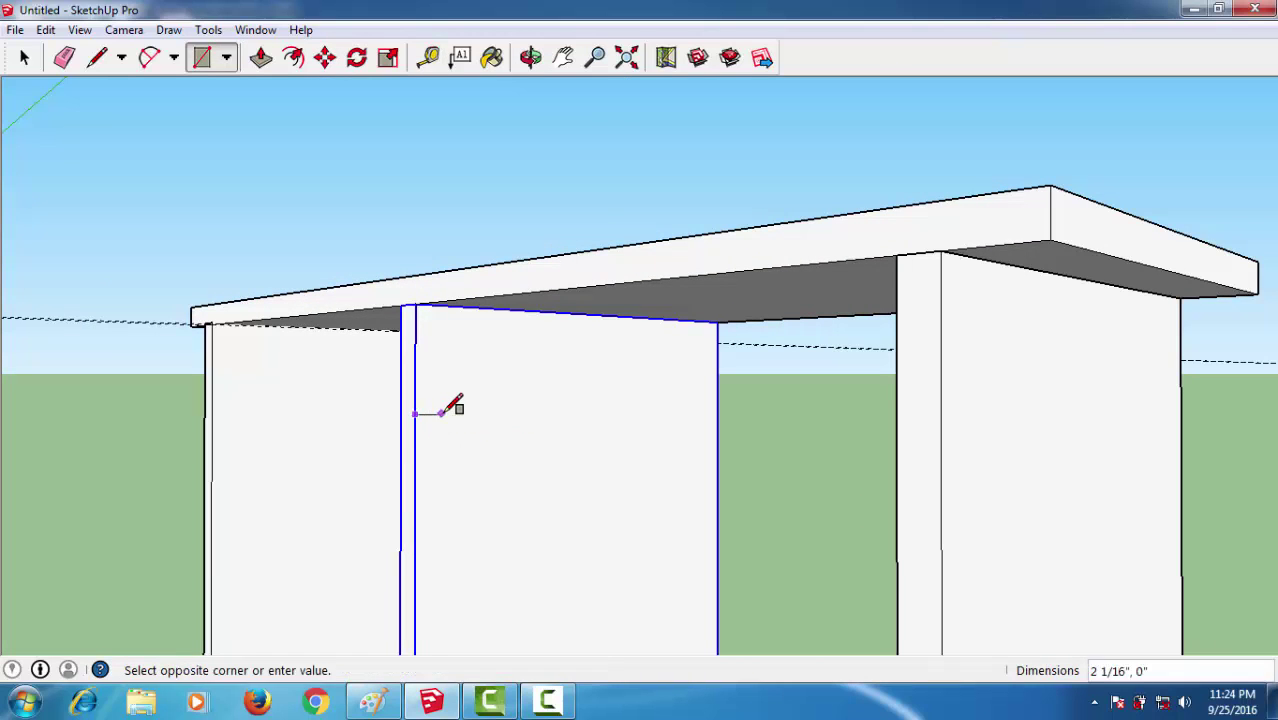
key(space)
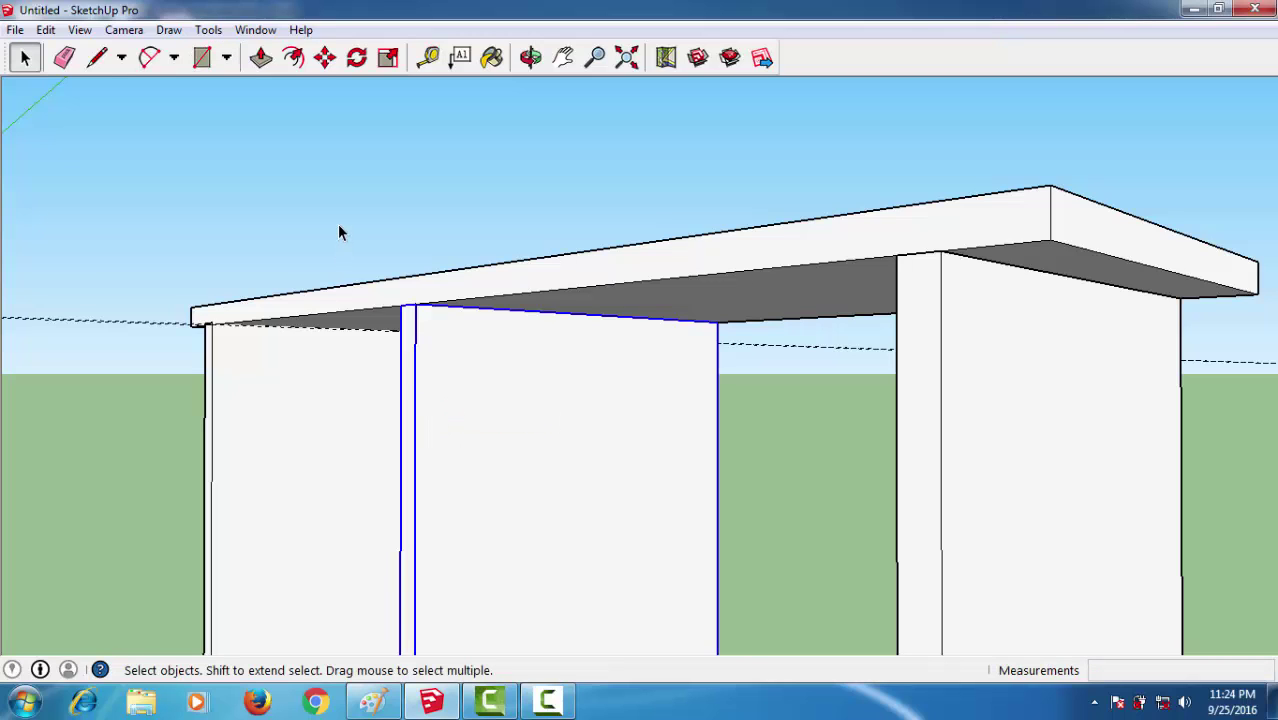
click(337, 224)
key(r)
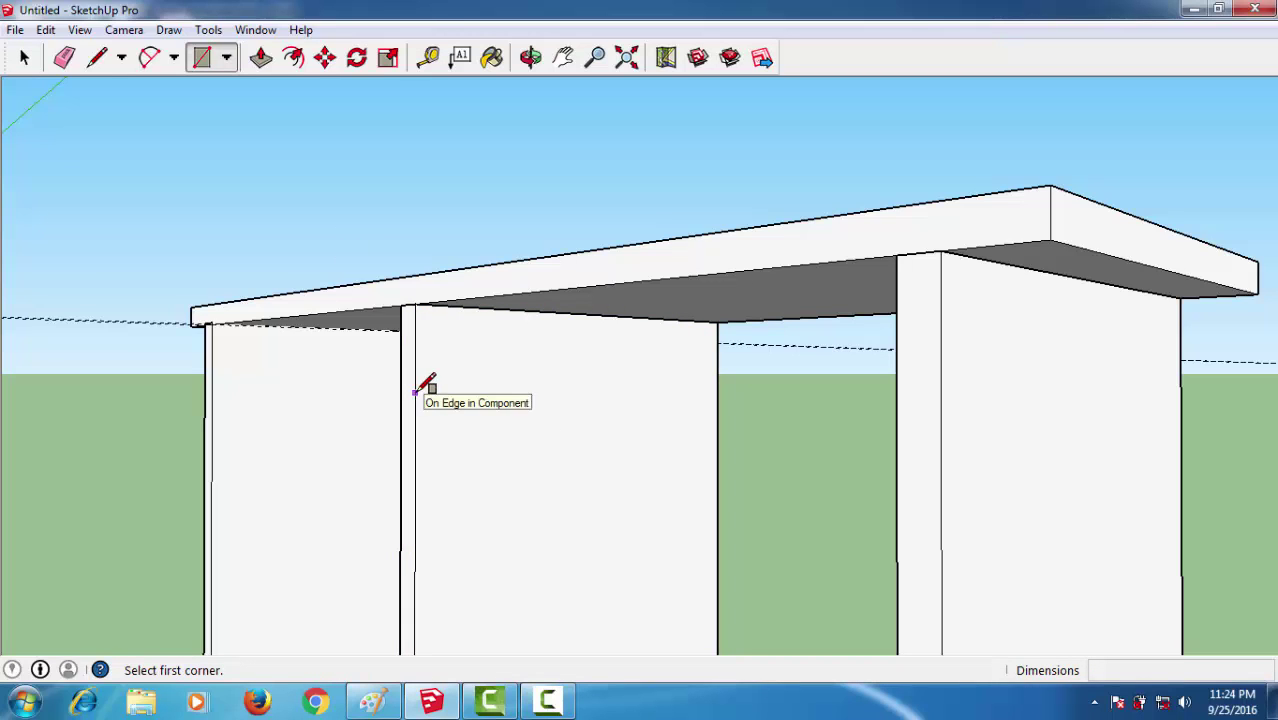
click(427, 59)
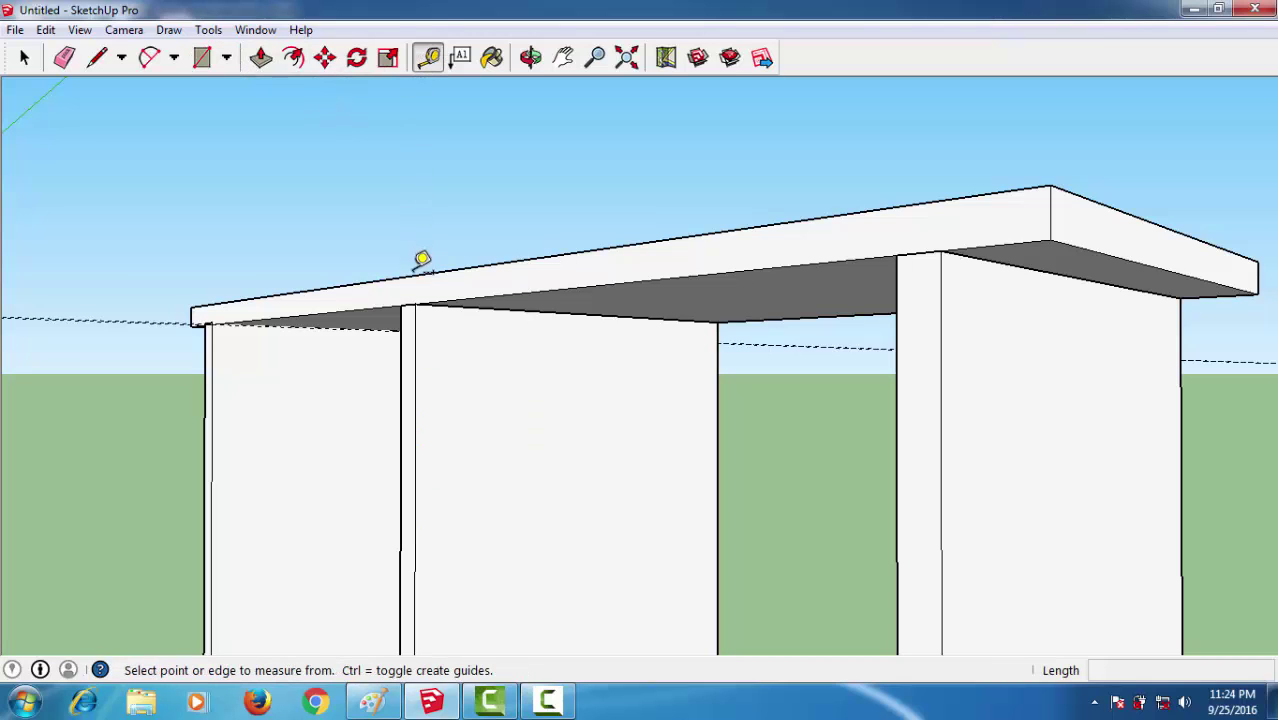
click(415, 372)
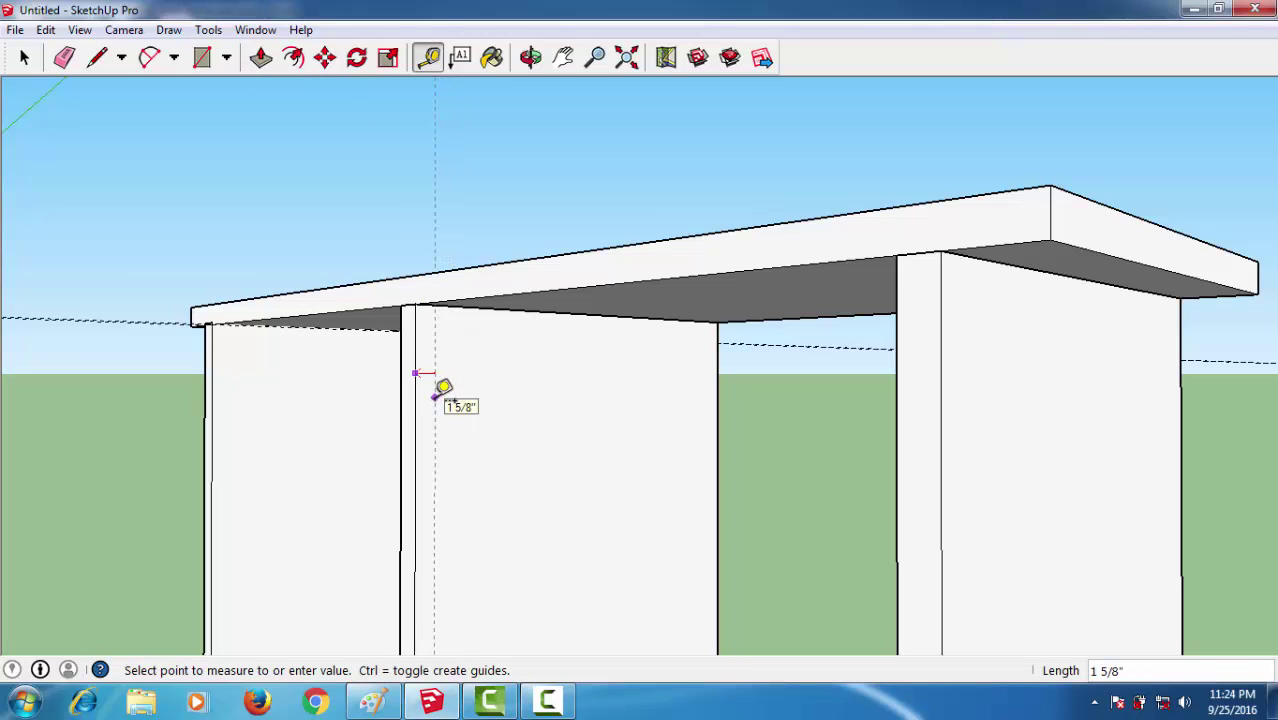
middle_drag(470, 405, 399, 399)
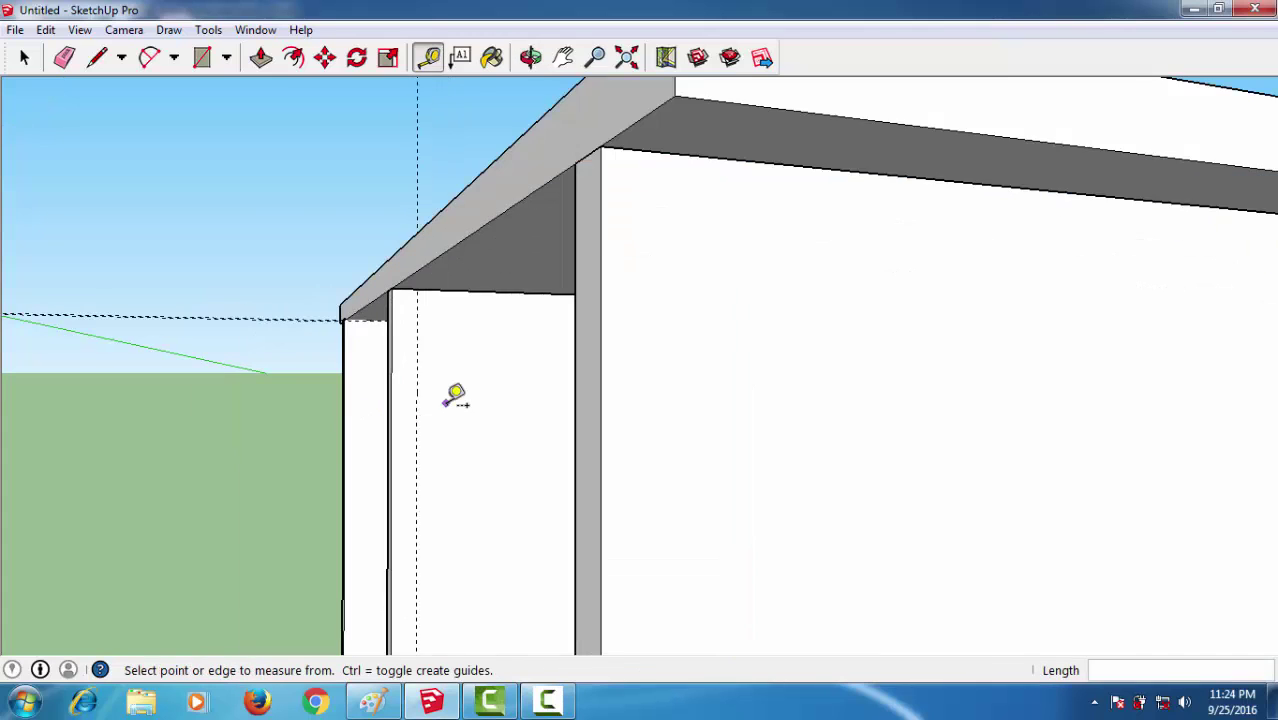
scroll(451, 391, up, 3)
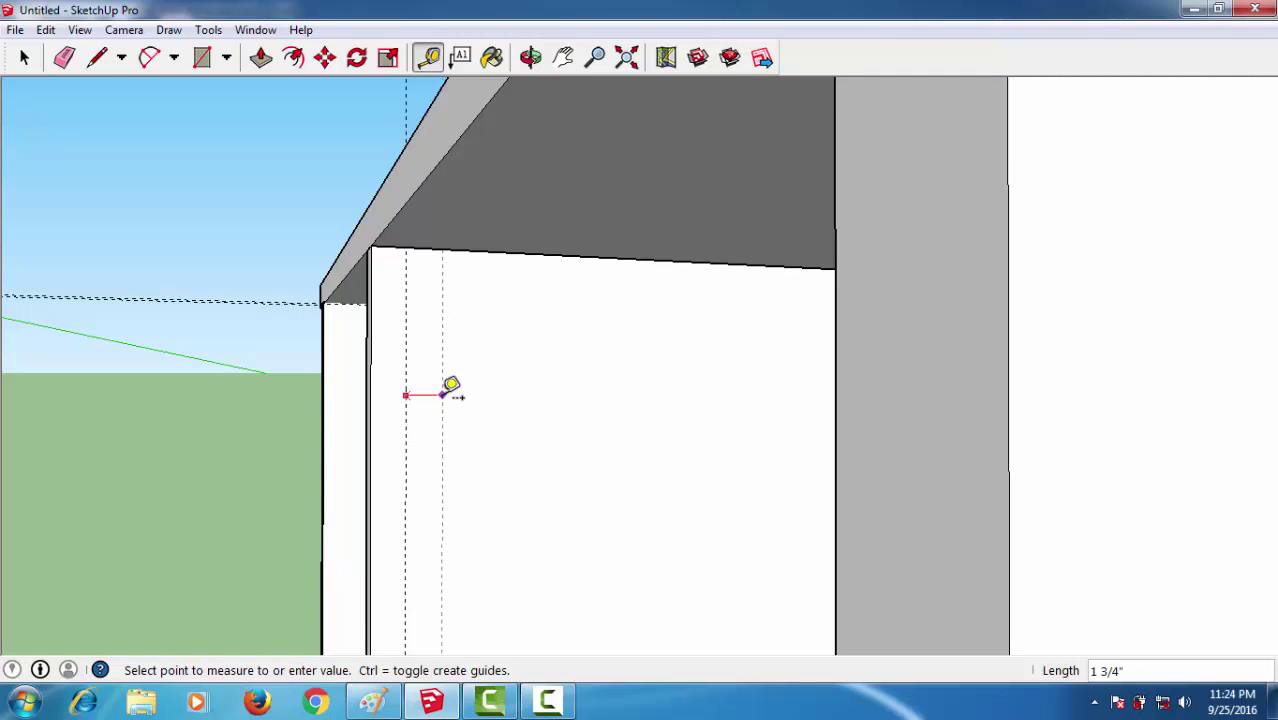
click(441, 376)
key(p)
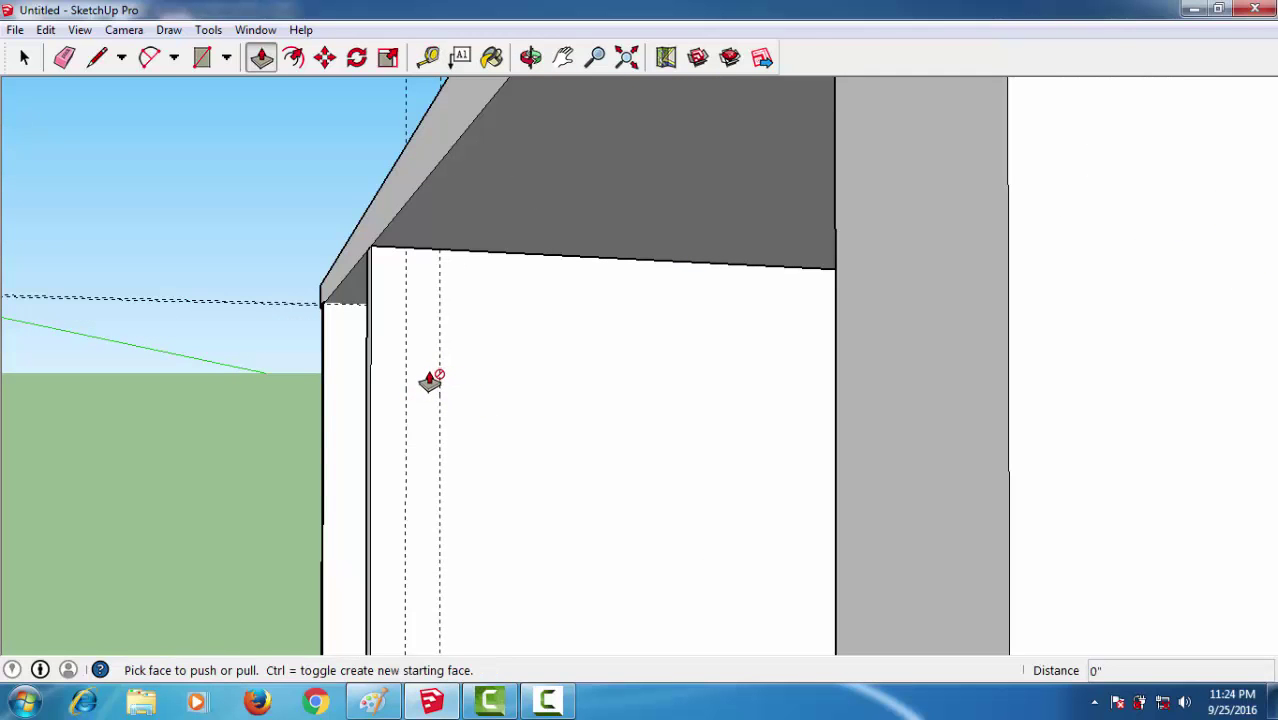
key(space)
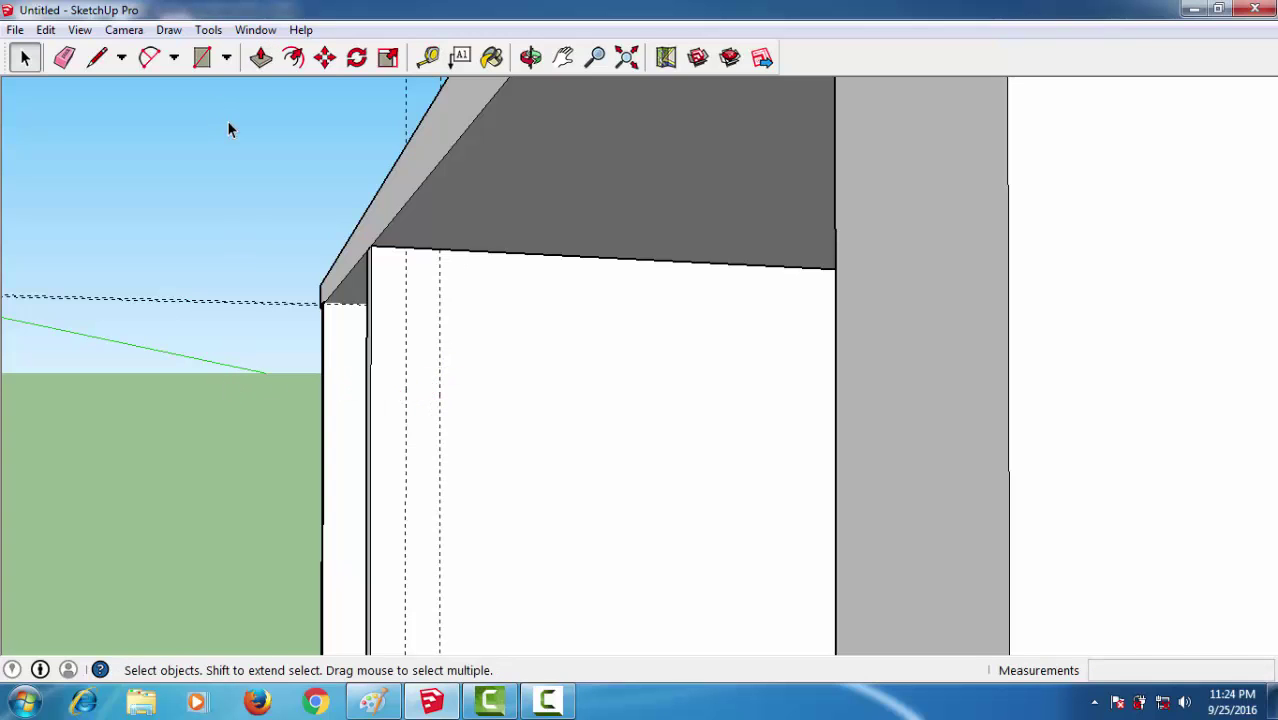
- Draw a 1 5/8"-wide rectangle strip from under the desktop down to the support's foot
click(201, 57)
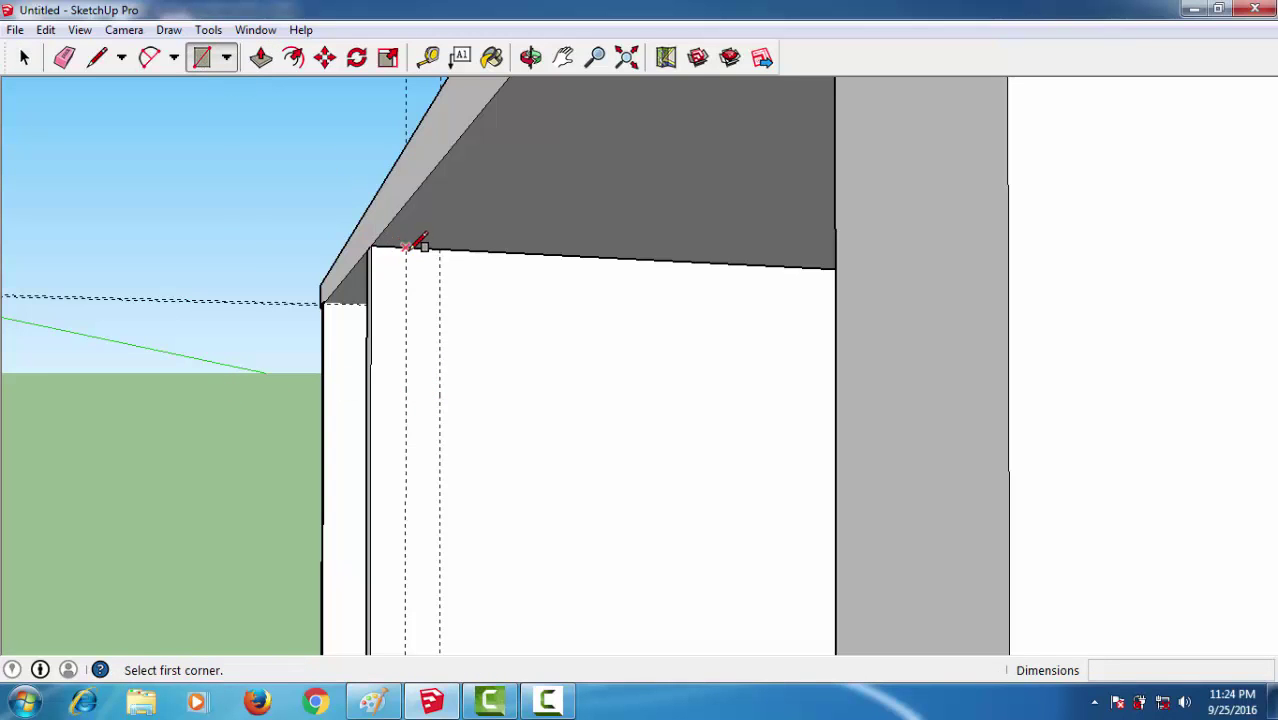
click(405, 246)
mouse_move(428, 380)
middle_down()
mouse_move(412, 283)
mouse_move(417, 308)
middle_up()
middle_drag(422, 479, 412, 286)
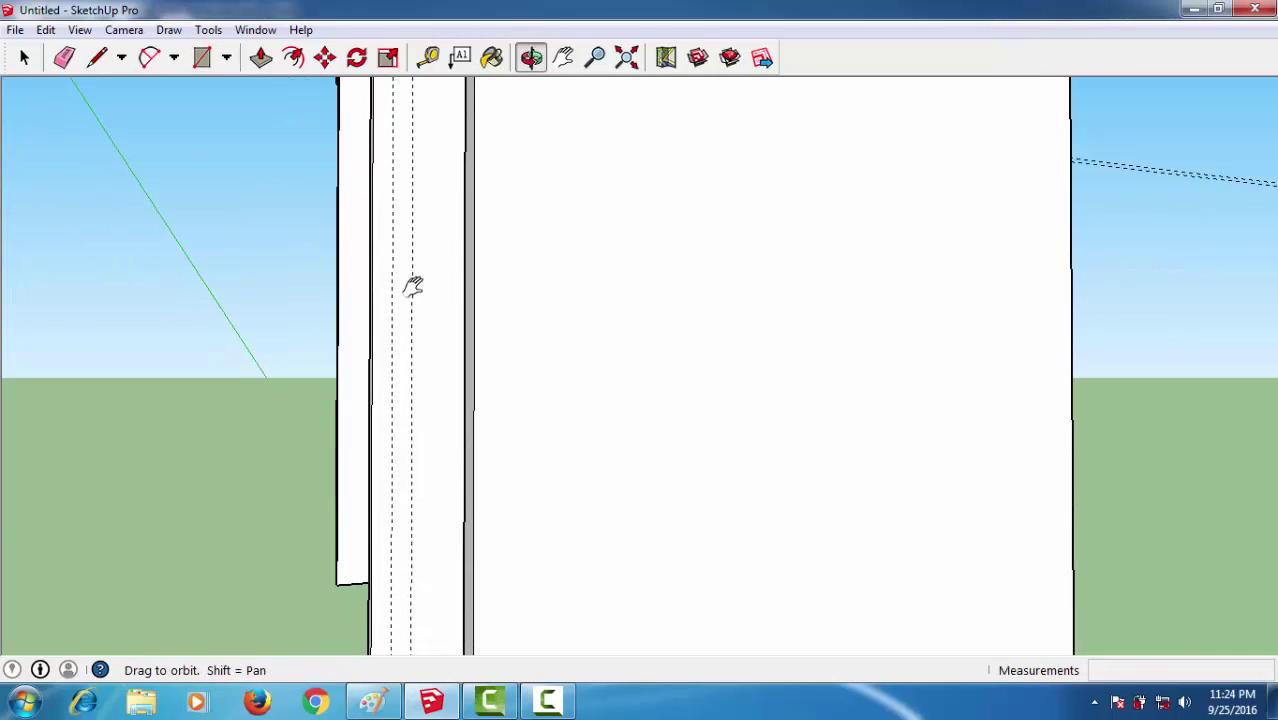
scroll(432, 520, down, 2)
scroll(430, 608, up, 2)
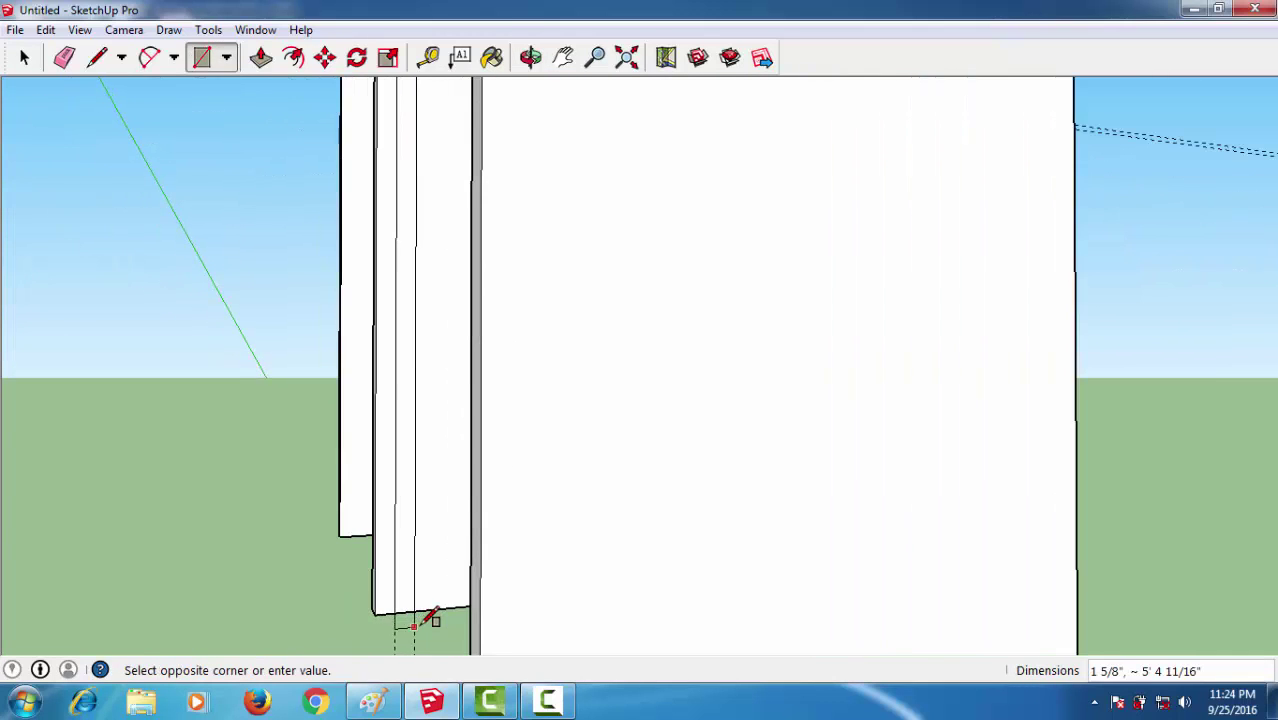
click(415, 610)
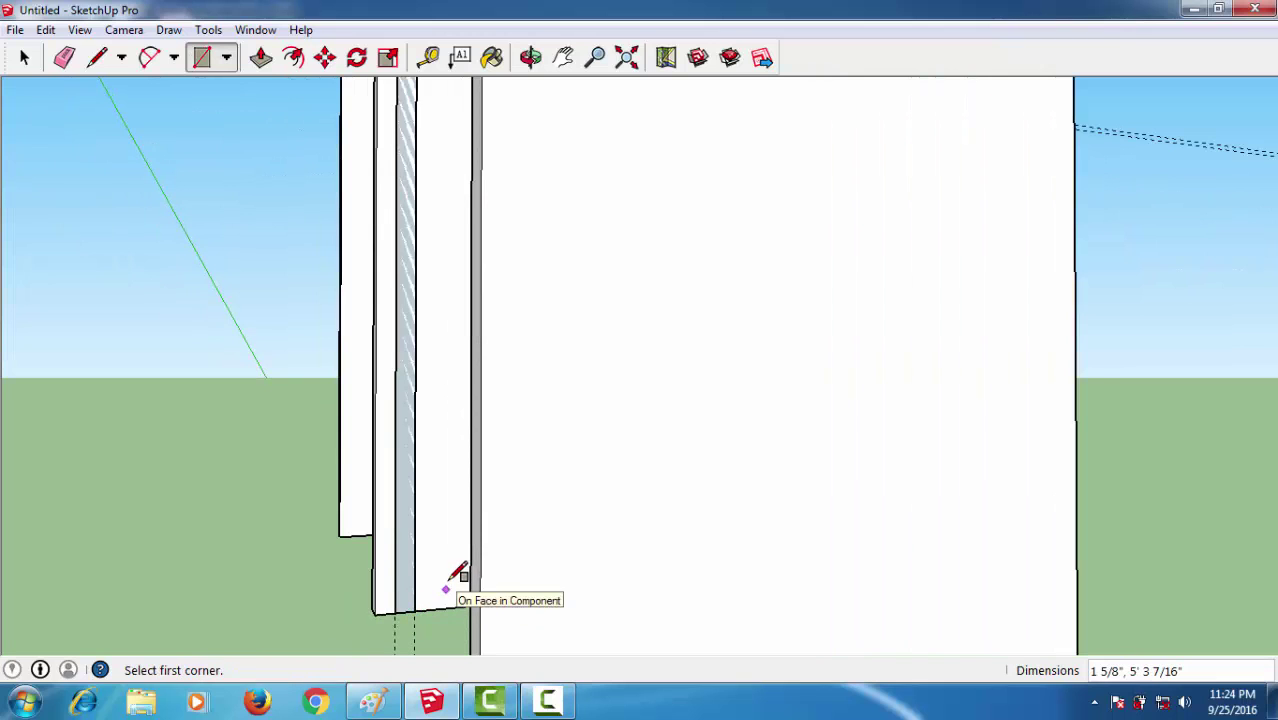
- Push/Pull the strip out into a thin divider panel
key(p)
drag(402, 562, 465, 549)
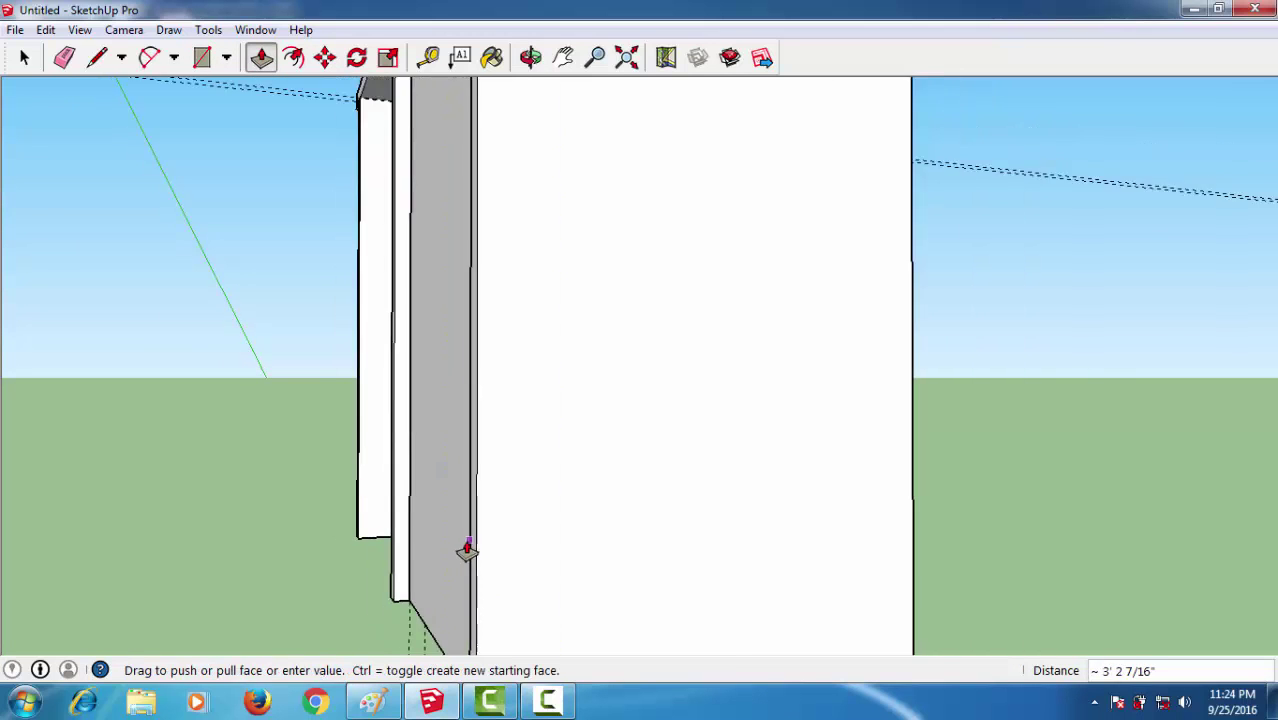
middle_drag(622, 549, 970, 551)
drag(1075, 585, 1102, 585)
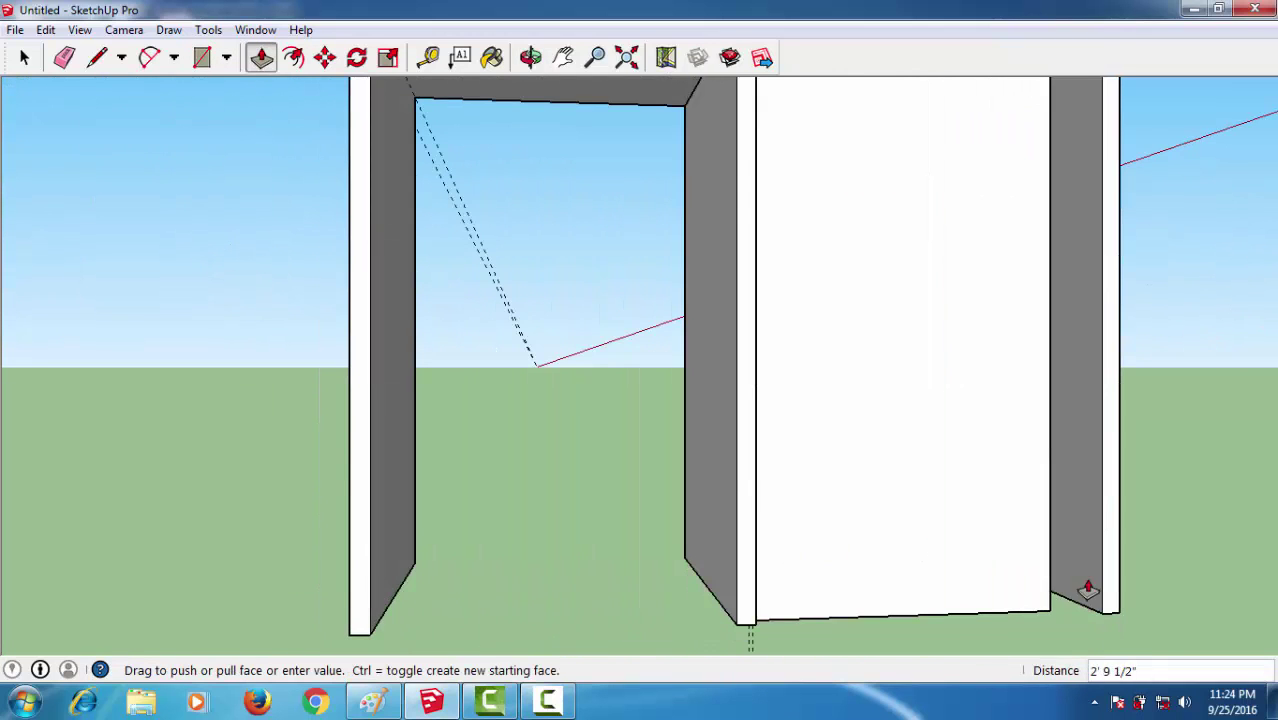
scroll(996, 541, down, 3)
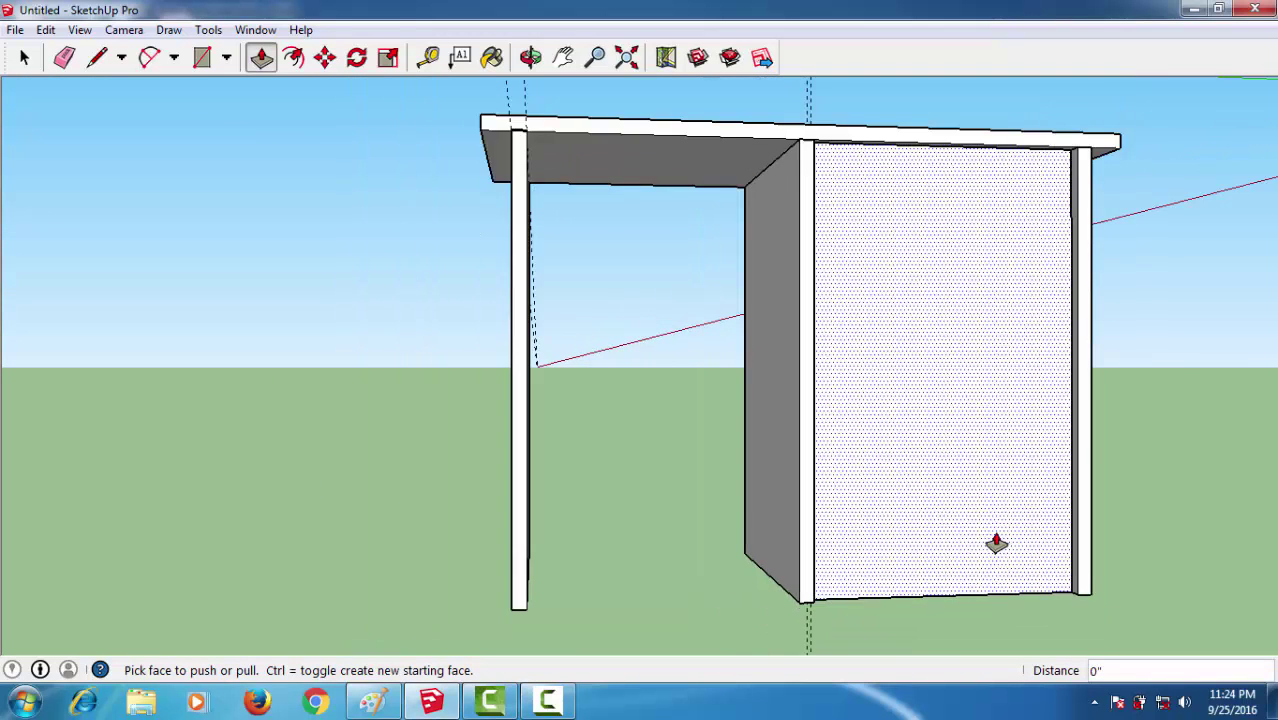
scroll(991, 535, down, 2)
mouse_move(989, 533)
middle_down()
mouse_move(483, 535)
mouse_move(557, 505)
mouse_move(622, 262)
mouse_move(685, 571)
middle_up()
scroll(556, 500, down, 3)
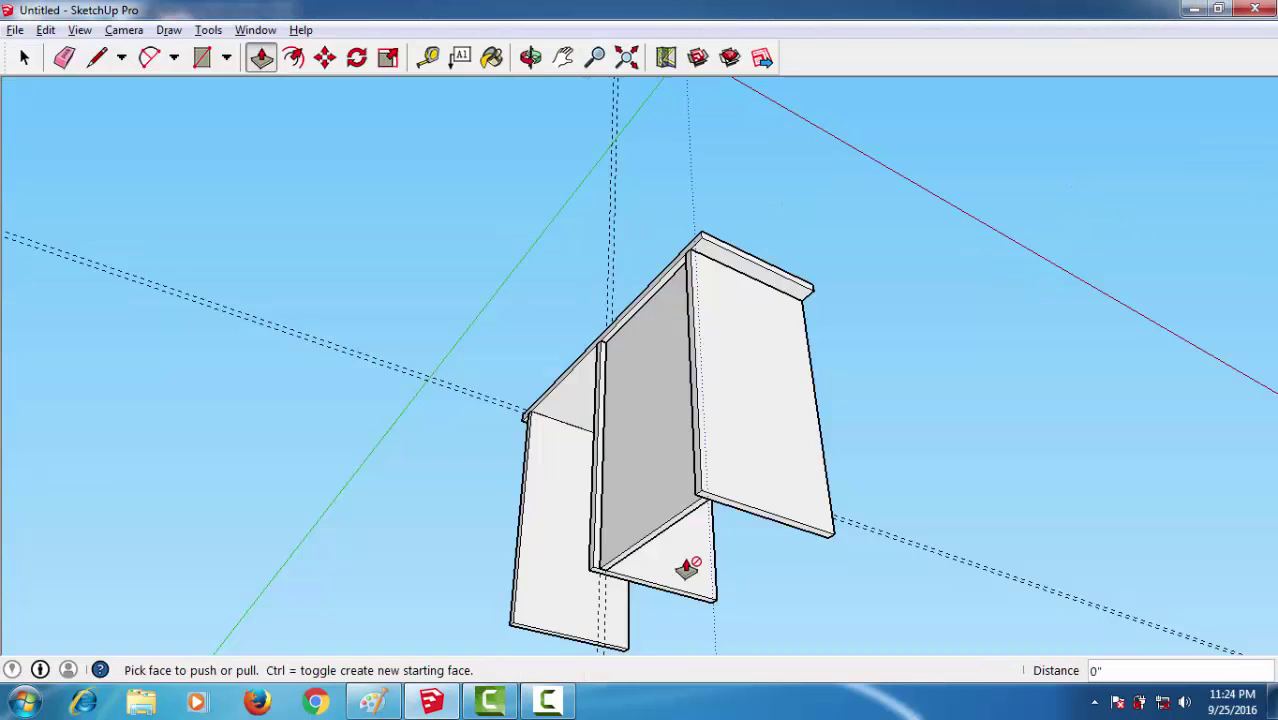
scroll(651, 514, up, 3)
- Raise the adjacent panel's bottom about 3' 4 1/2" so it hangs under the desktop, then check the photo
drag(650, 513, 644, 402)
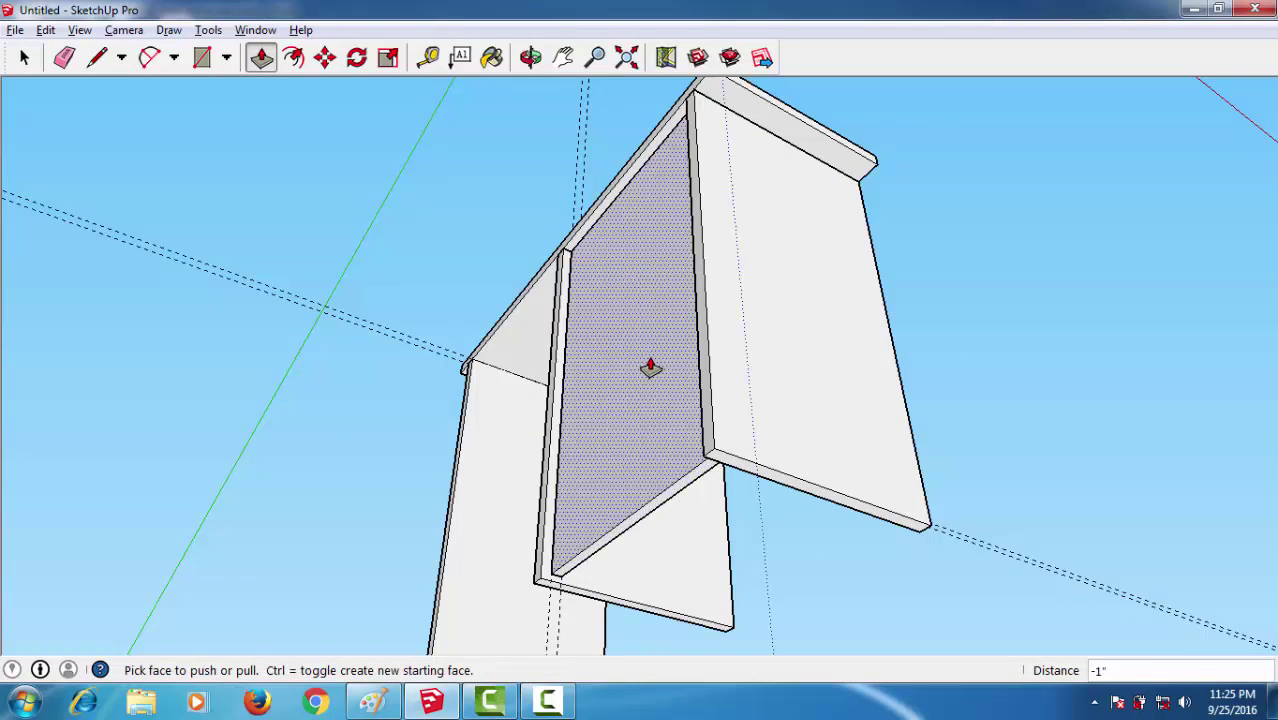
middle_drag(650, 367, 690, 459)
middle_drag(653, 542, 641, 480)
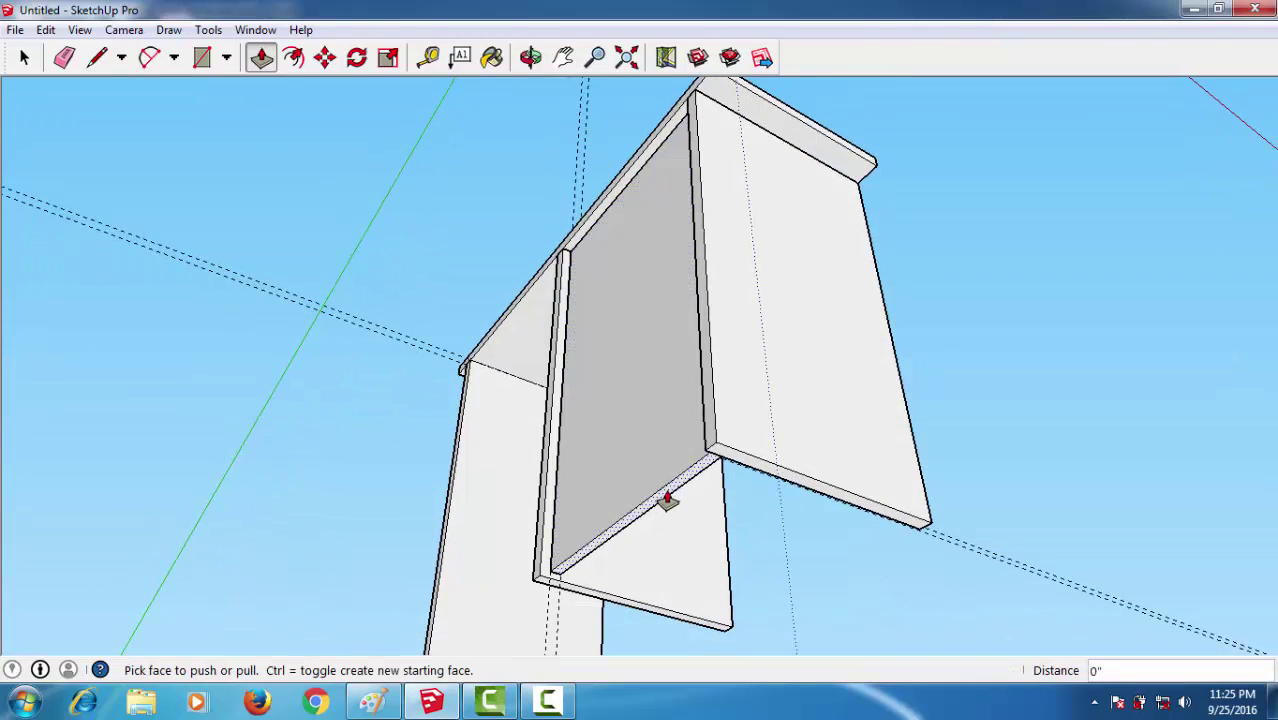
drag(667, 500, 655, 237)
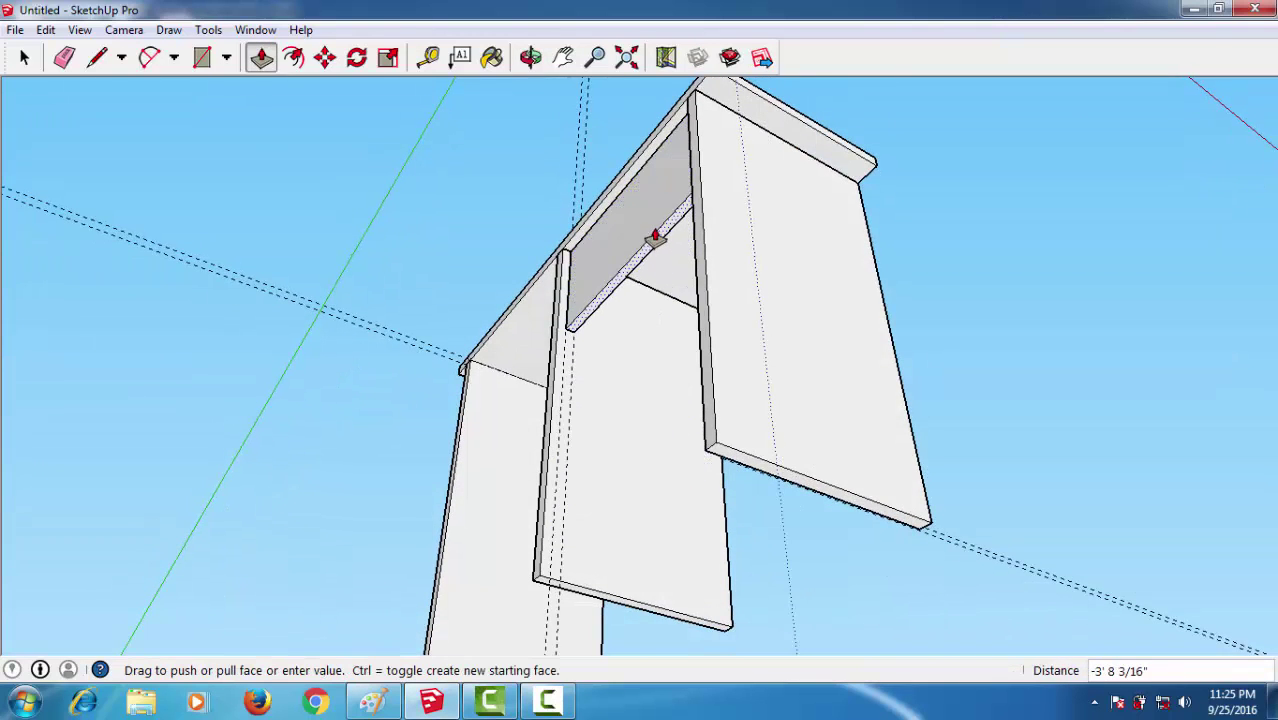
drag(655, 237, 653, 241)
mouse_move(653, 241)
middle_down()
mouse_move(802, 521)
mouse_move(750, 385)
middle_up()
click(759, 372)
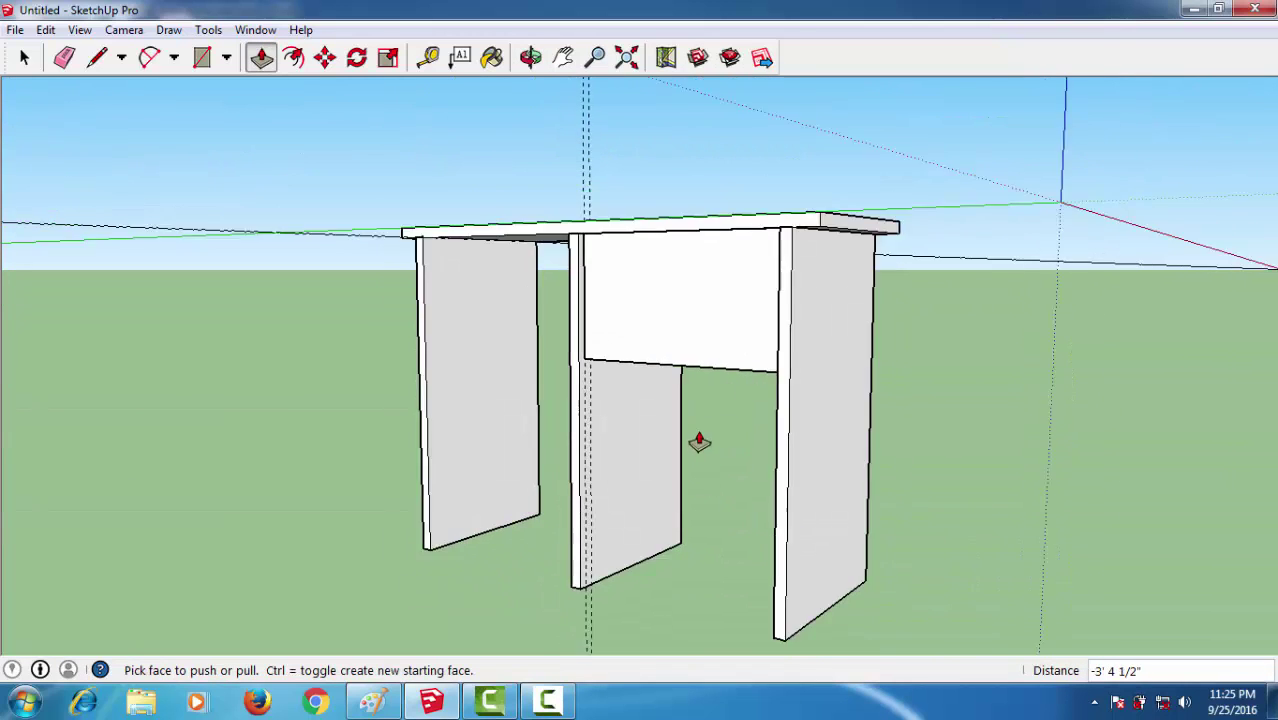
mouse_move(699, 443)
middle_down()
mouse_move(128, 539)
mouse_move(756, 511)
mouse_move(391, 474)
mouse_move(688, 480)
middle_up()
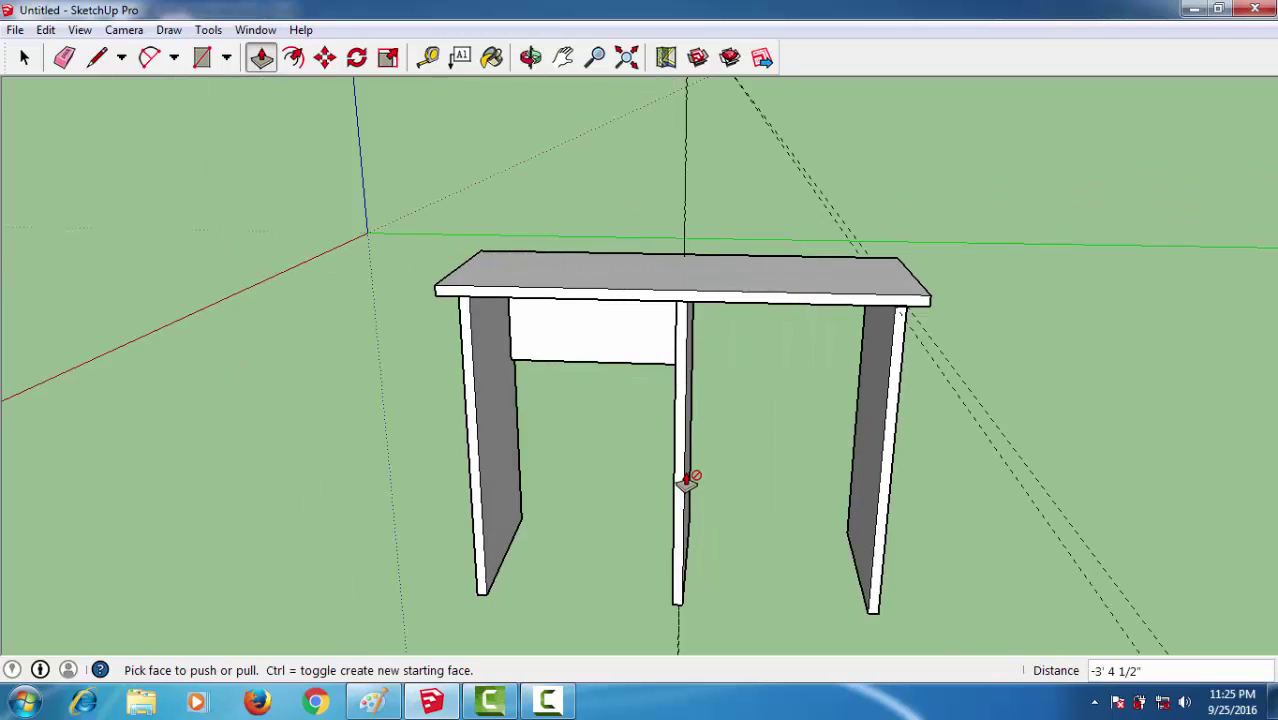
scroll(688, 480, up, 2)
key(alt+Tab)
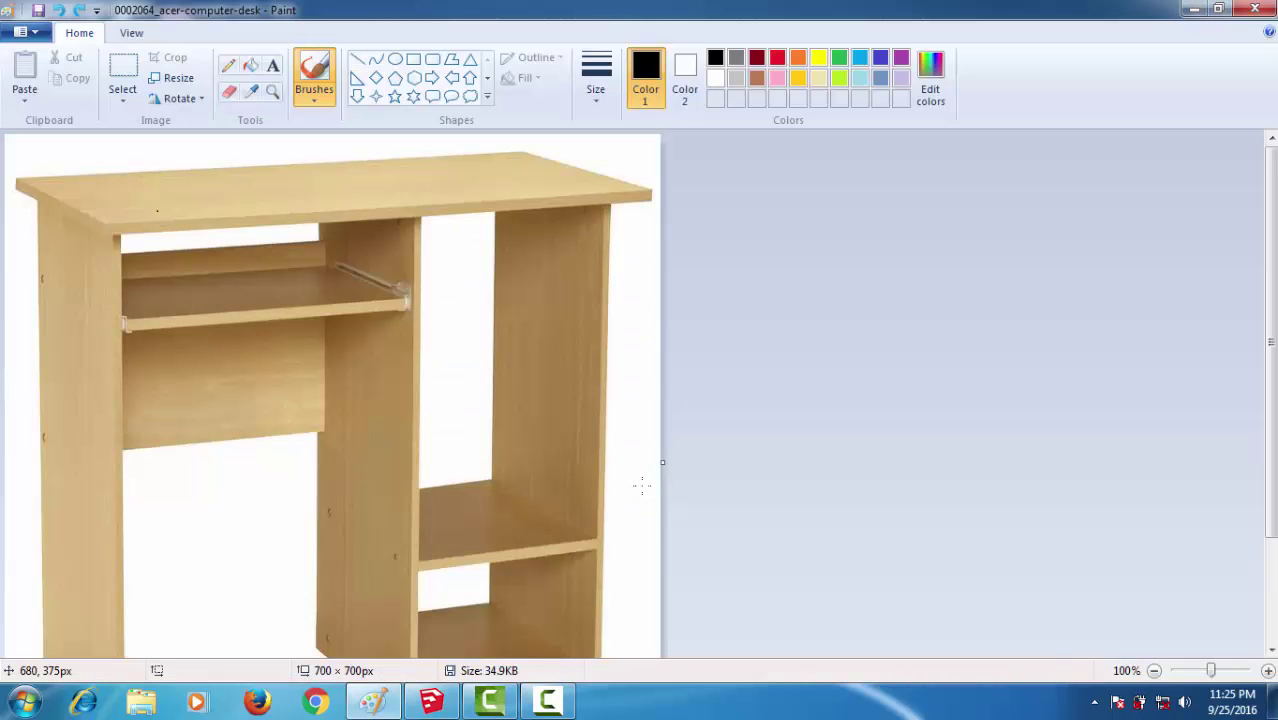
key(alt+Tab)
- Extend the drawer panel down about 11 7/16" from beneath the desk
middle_drag(606, 473, 639, 237)
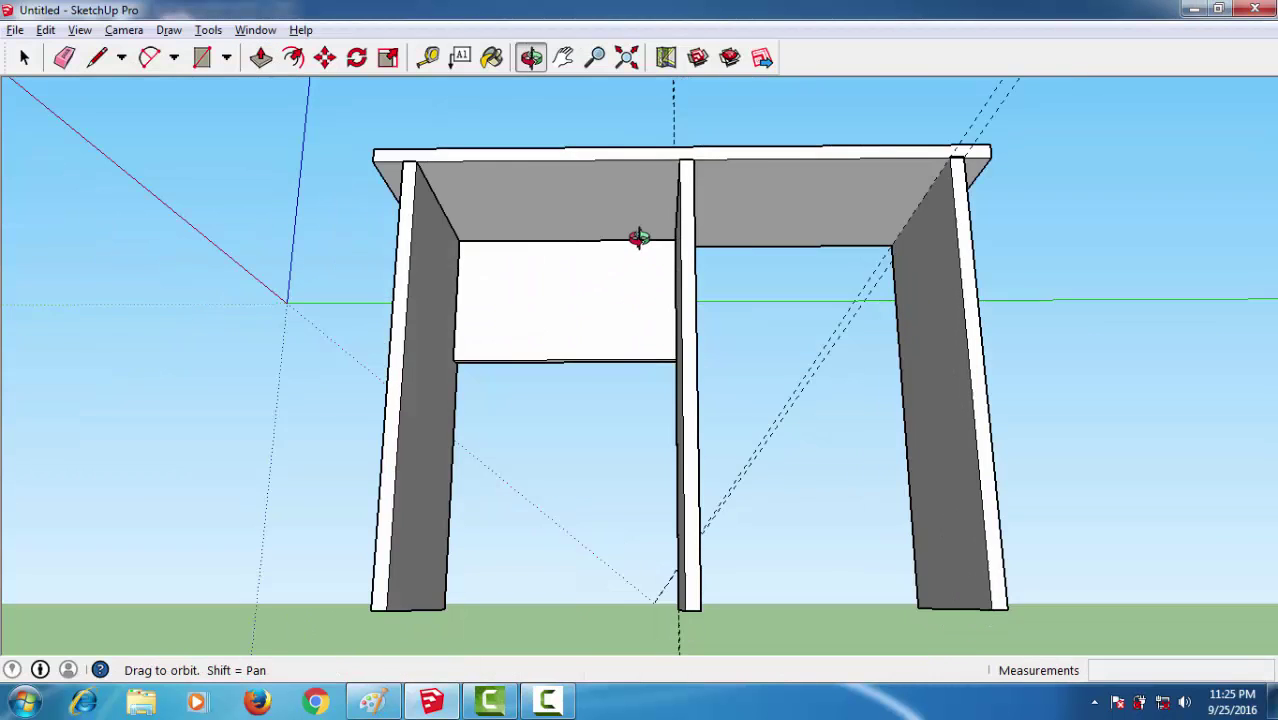
scroll(605, 354, up, 3)
middle_drag(602, 405, 593, 353)
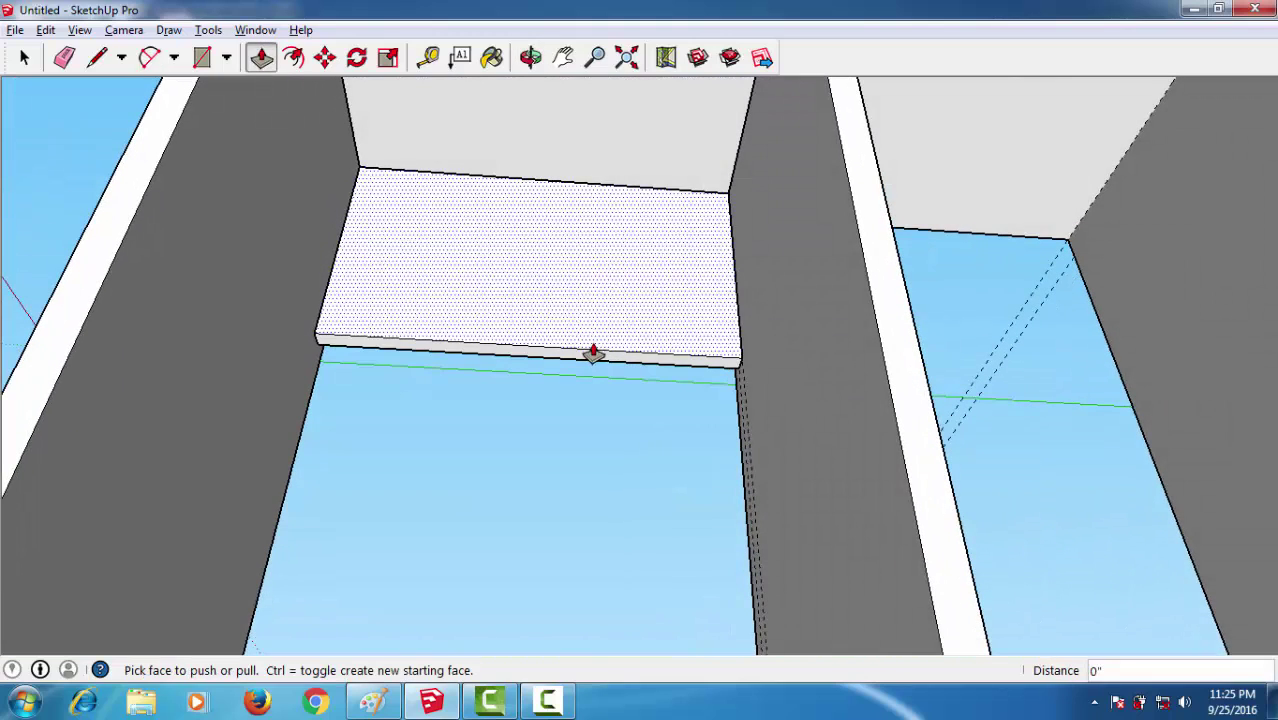
drag(593, 362, 593, 470)
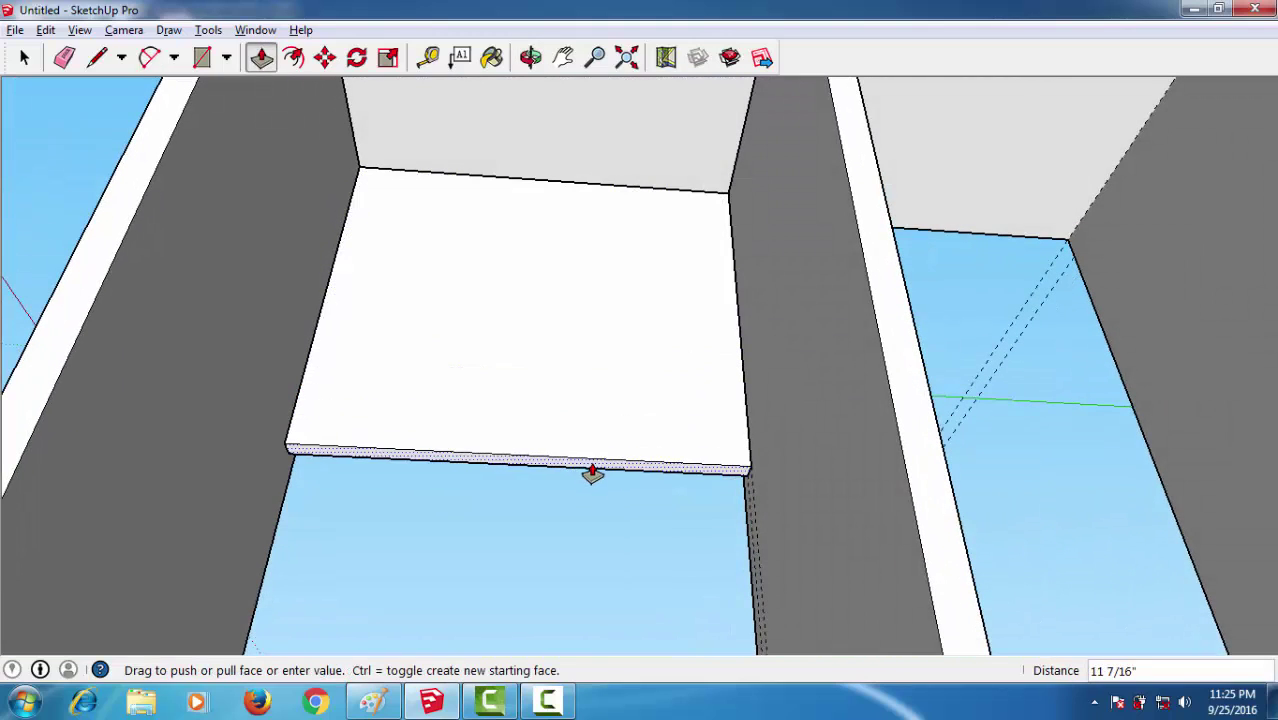
mouse_move(593, 470)
middle_down()
mouse_move(584, 390)
mouse_move(536, 582)
middle_up()
scroll(595, 375, down, 5)
scroll(525, 567, up, 3)
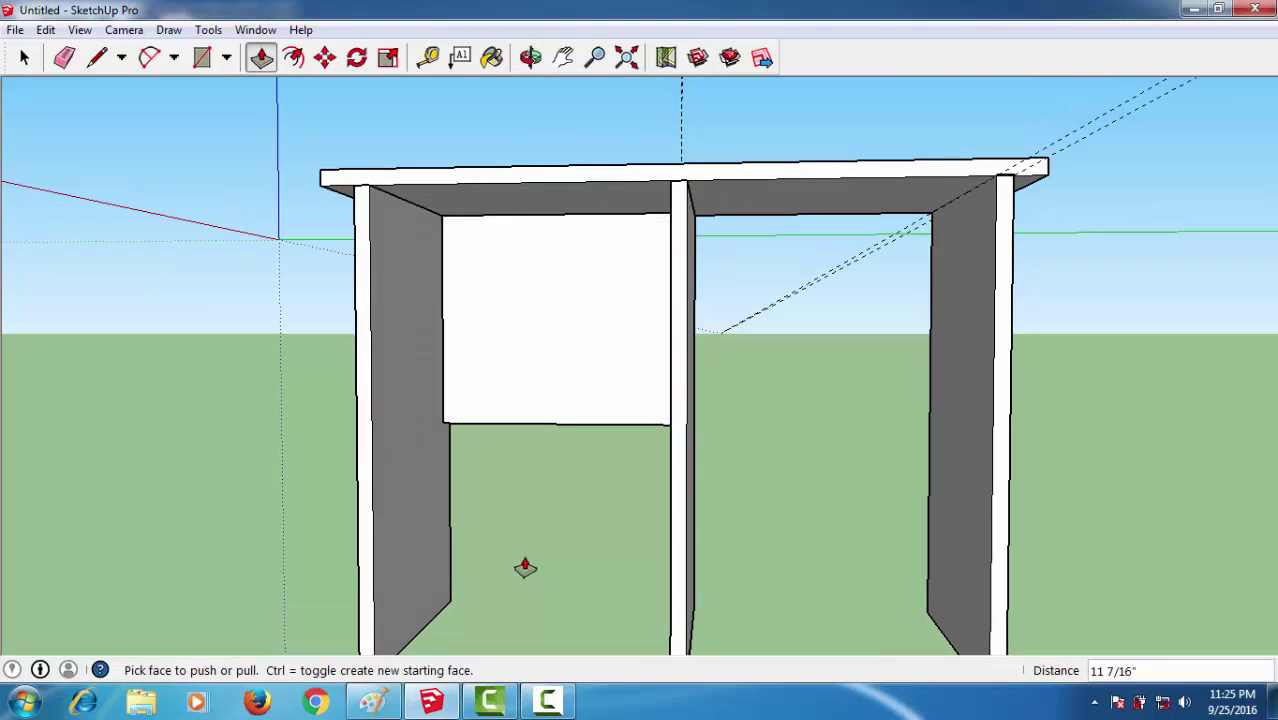
- Compare the model with the reference desk photo and orbit around the desk front
key(alt+Tab)
key(alt+Tab)
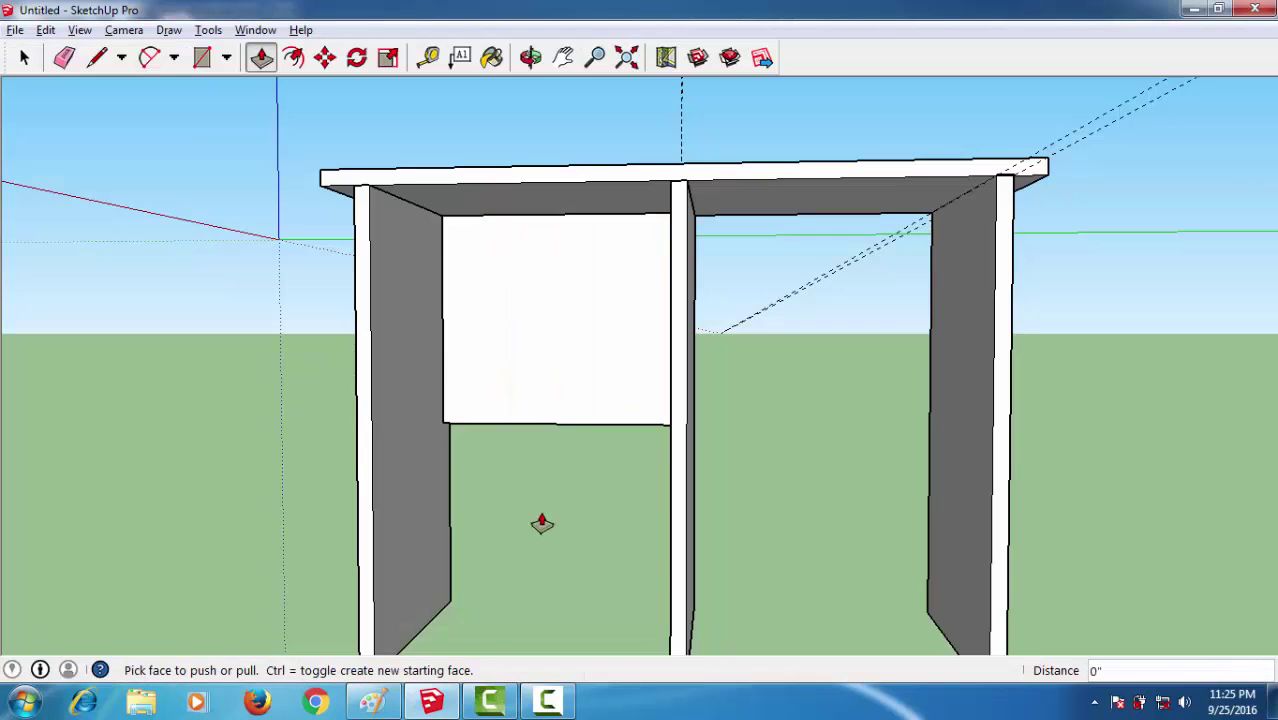
scroll(605, 374, up, 3)
middle_drag(687, 417, 653, 401)
scroll(653, 401, up, 2)
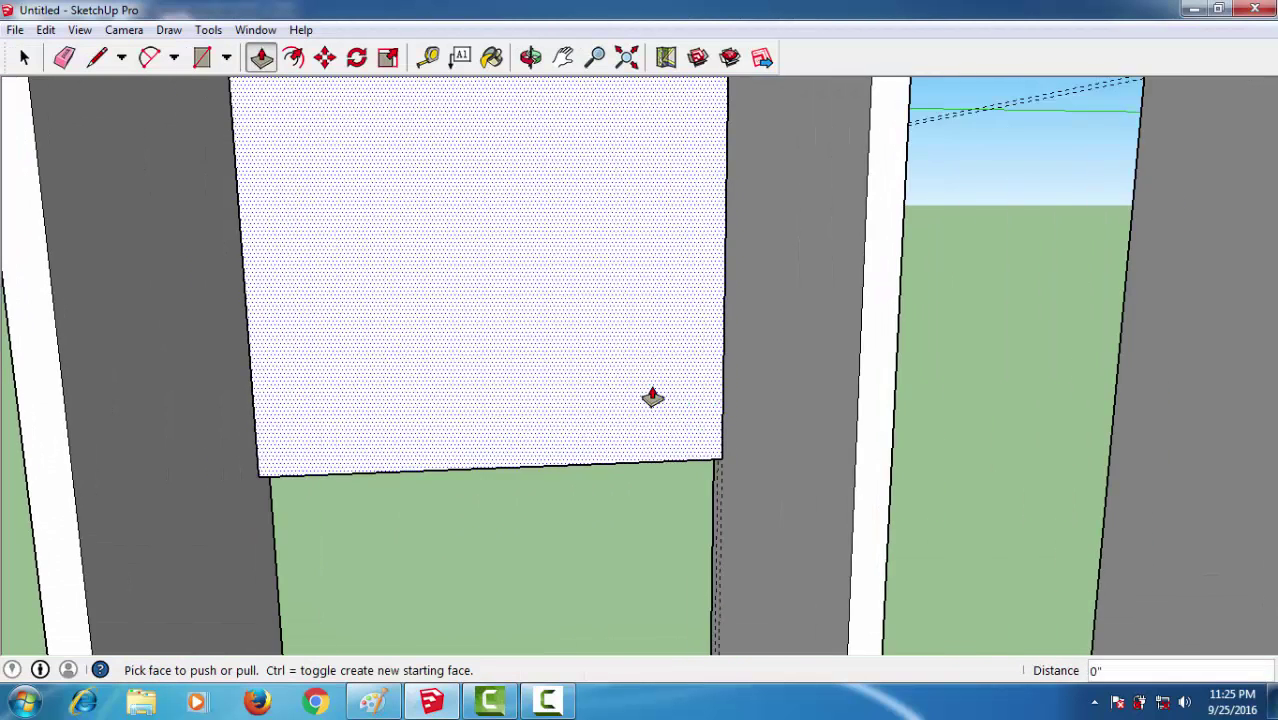
scroll(653, 398, up, 1)
scroll(653, 396, down, 2)
- Make the drawer front panel into a component, then clear the selection
key(space)
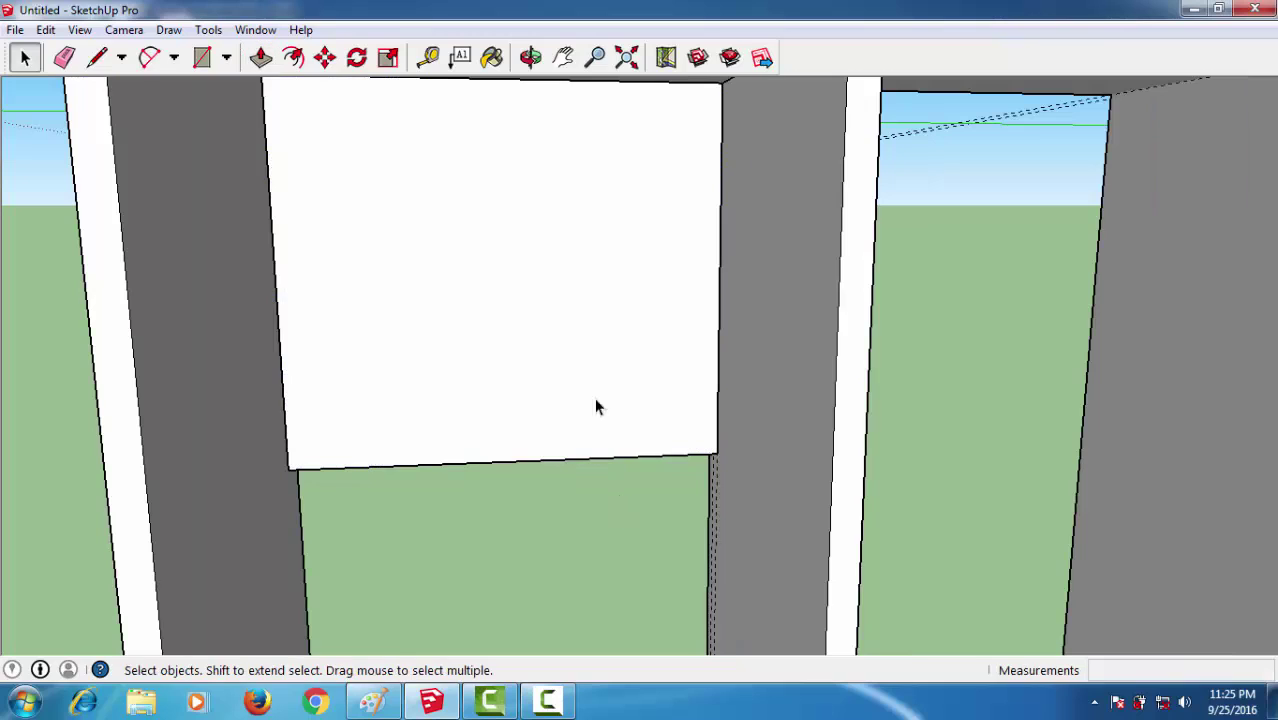
click(589, 359)
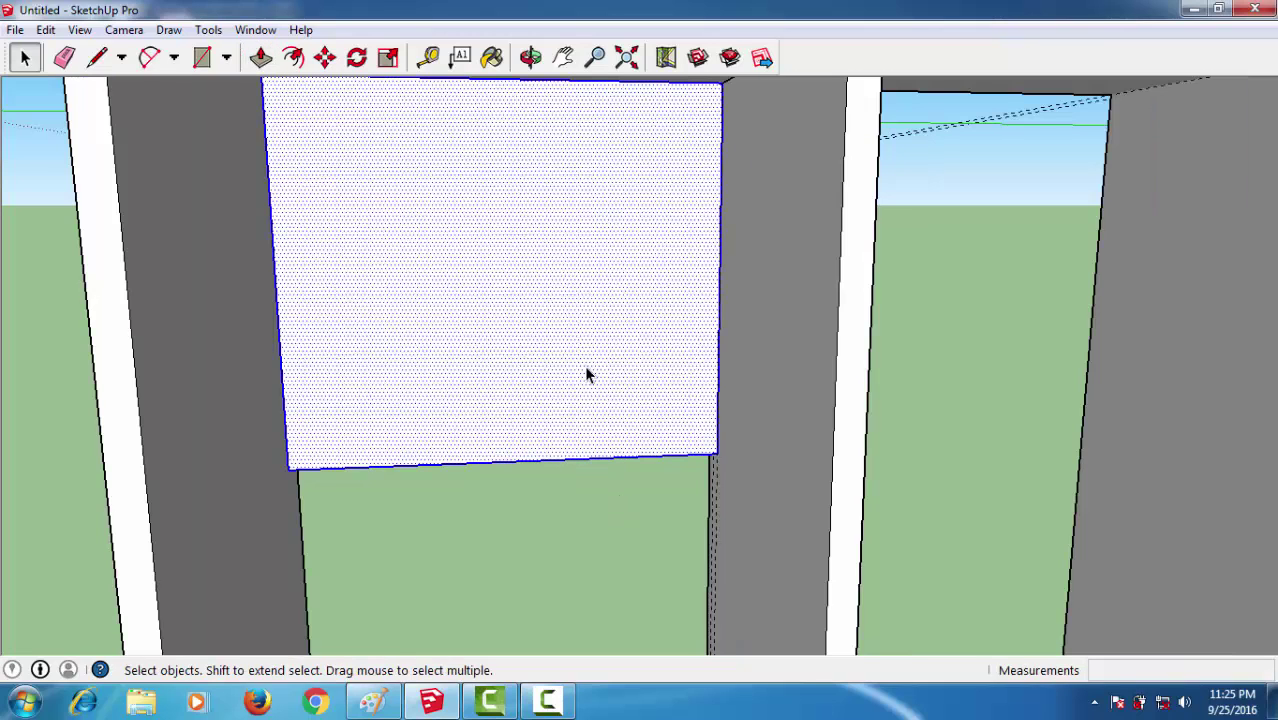
key(m)
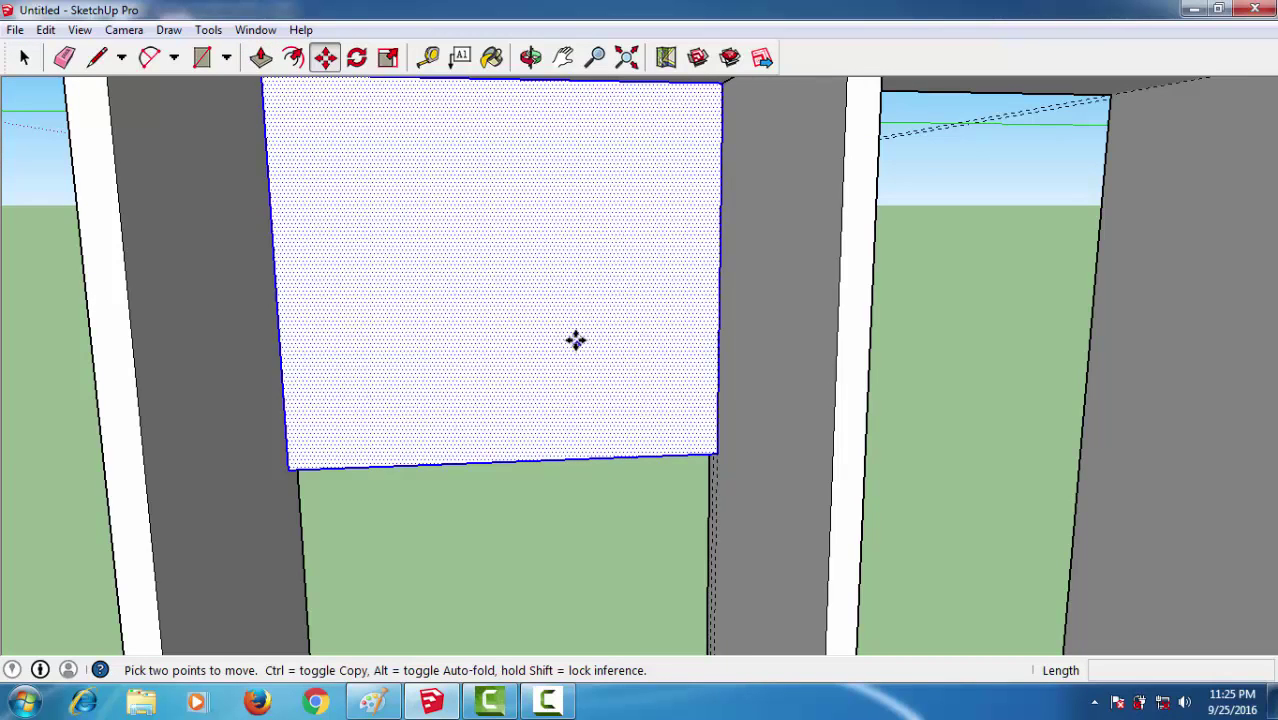
key(g)
key(Return)
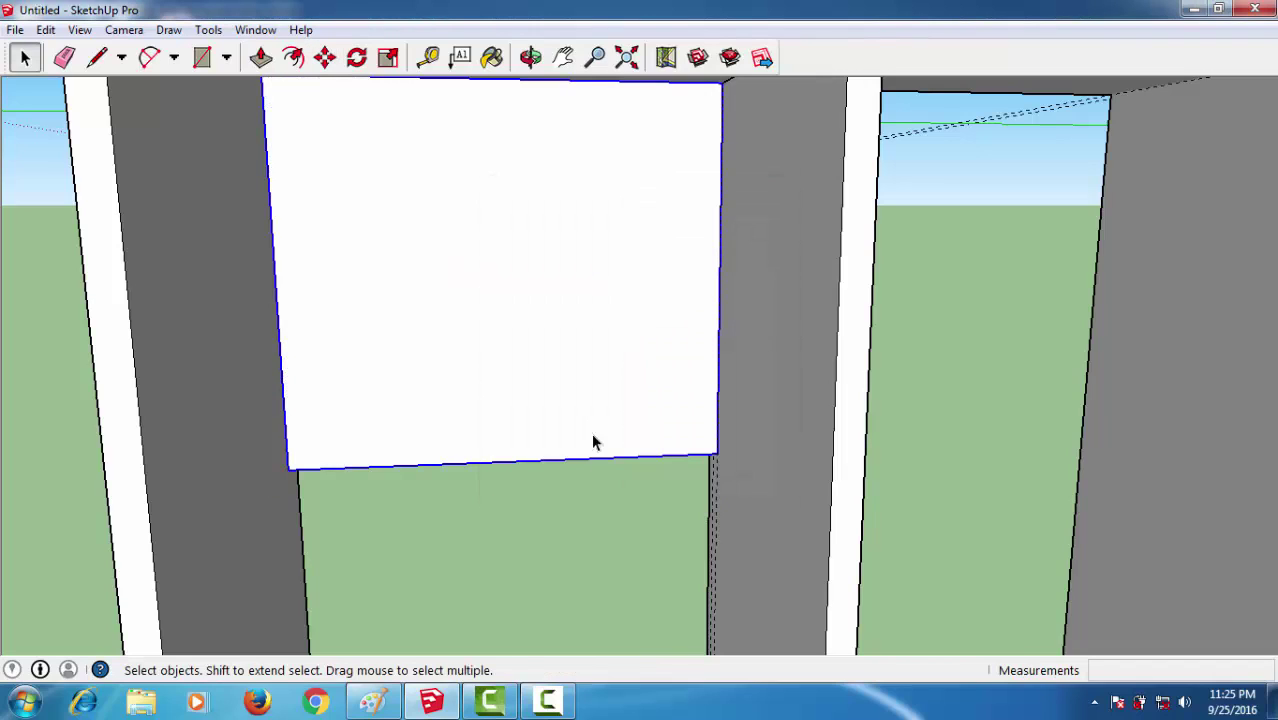
click(588, 487)
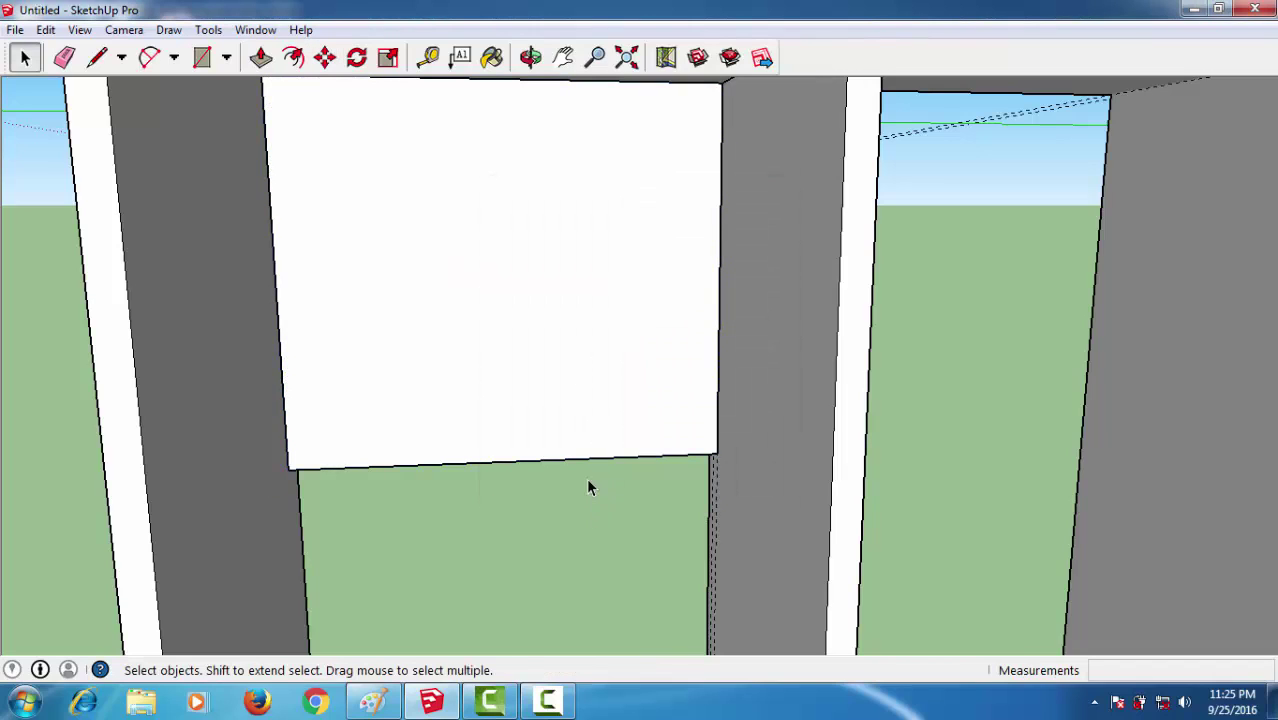
- Place two close Tape Measure guides partway up the back panel
key(t)
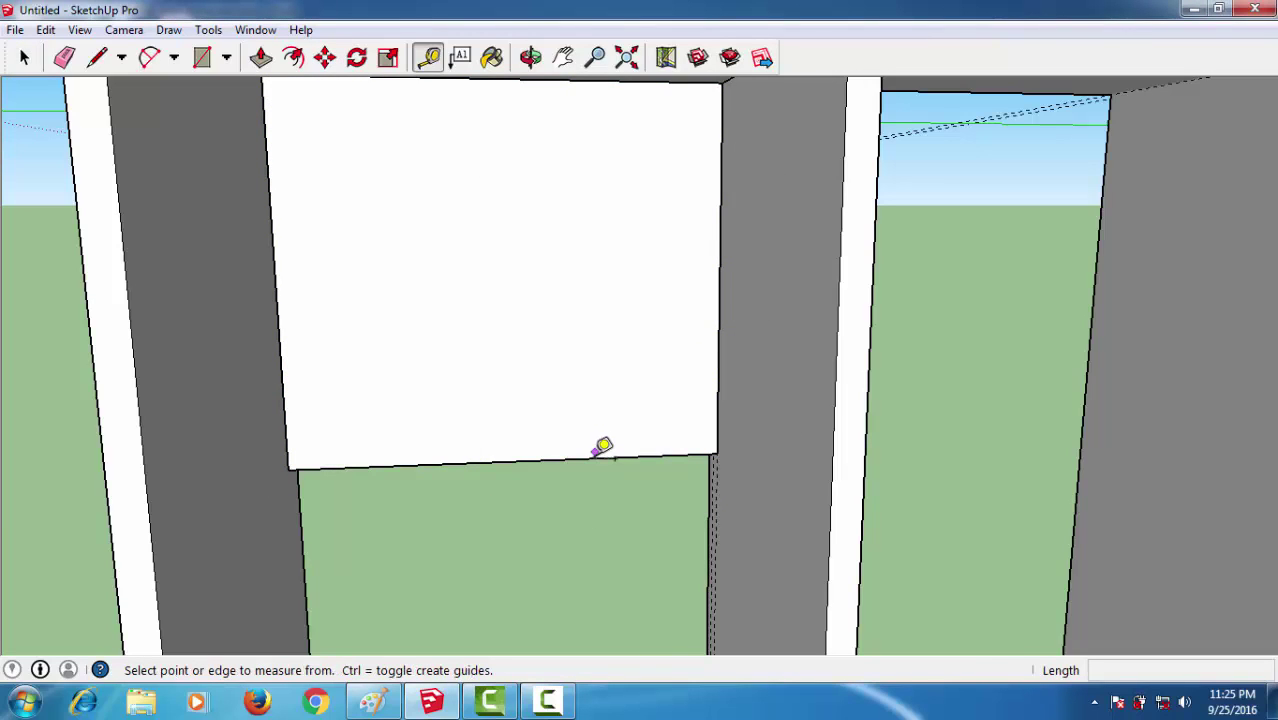
click(595, 458)
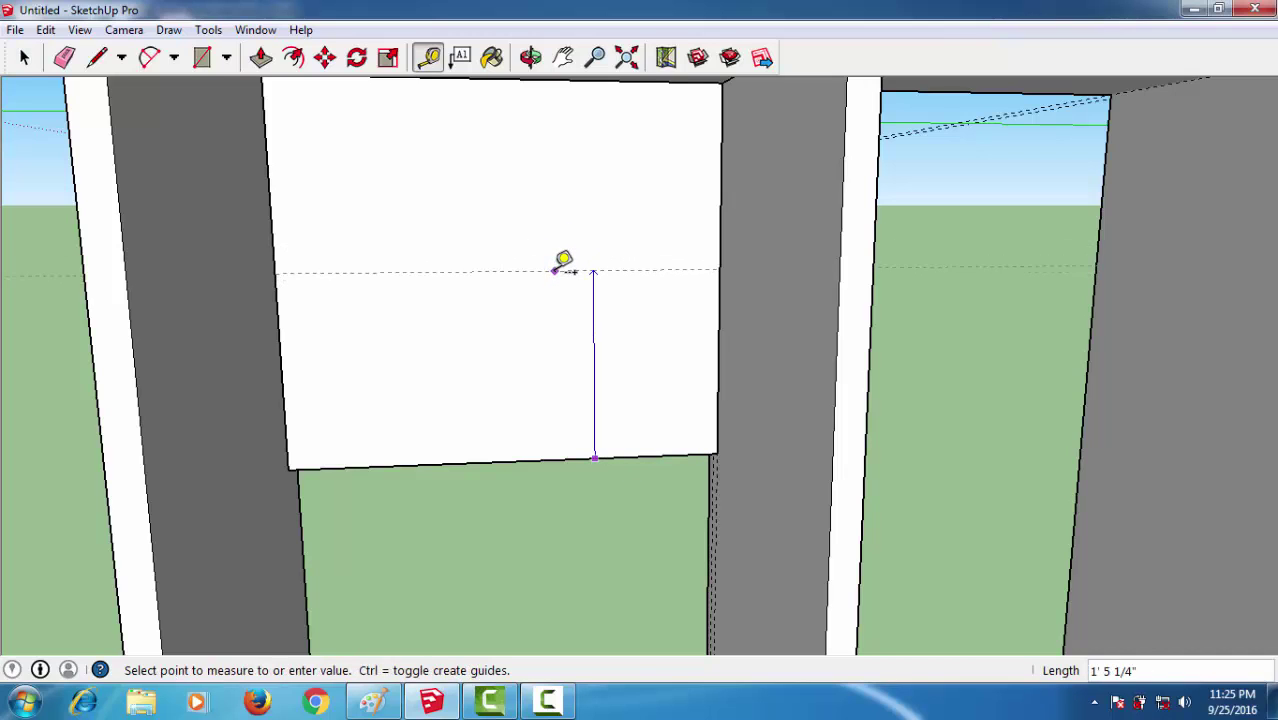
click(556, 270)
middle_drag(560, 191, 560, 120)
click(539, 85)
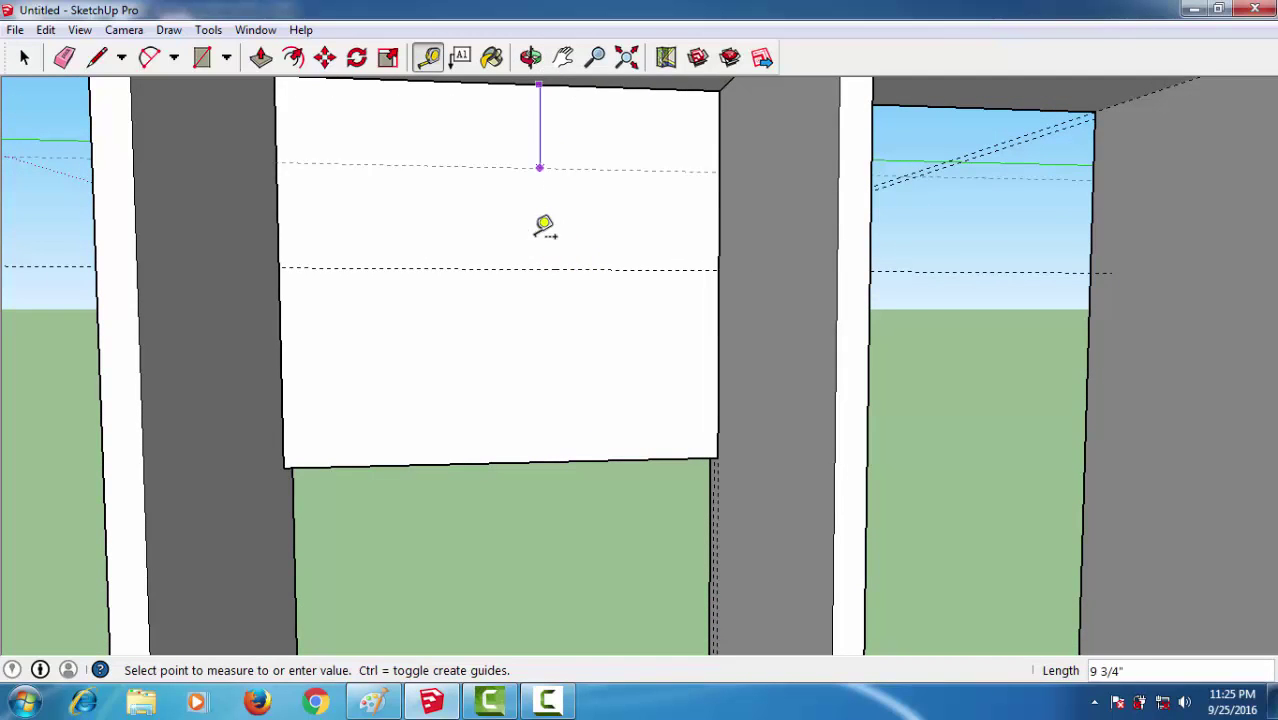
click(540, 240)
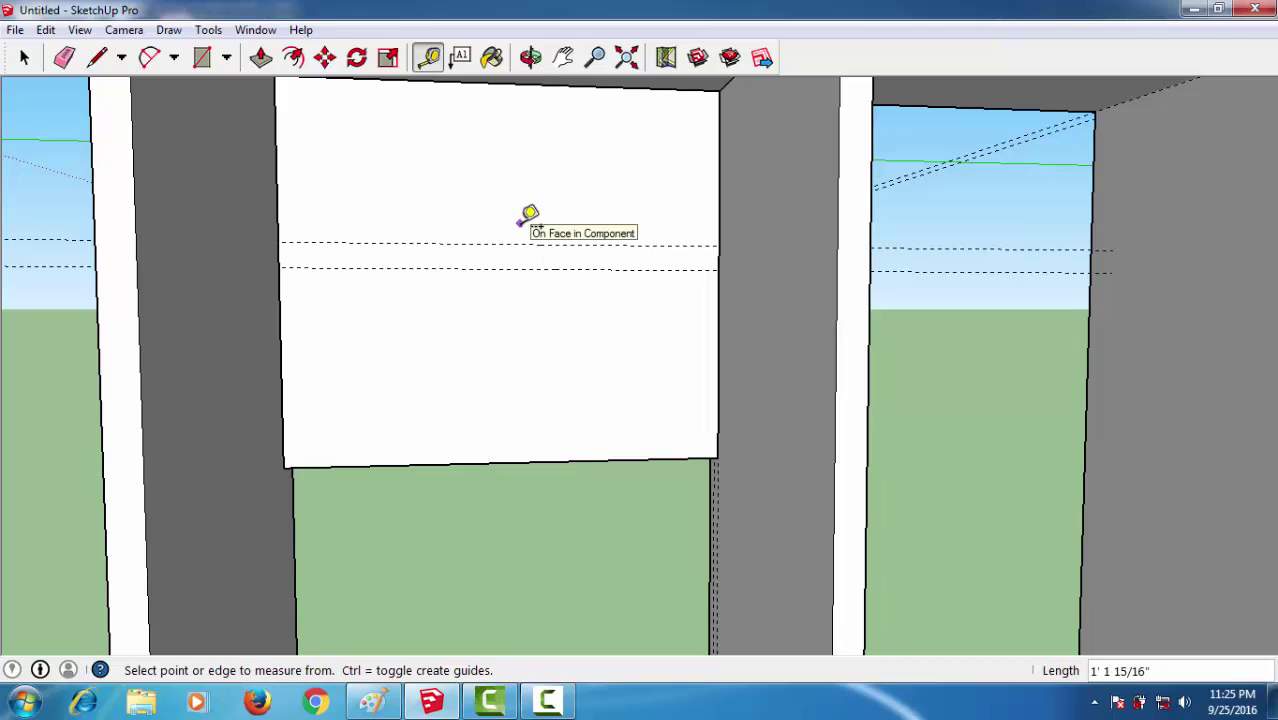
- Draw a thin rectangle between the two guides across the left opening
key(p)
middle_drag(513, 314, 600, 340)
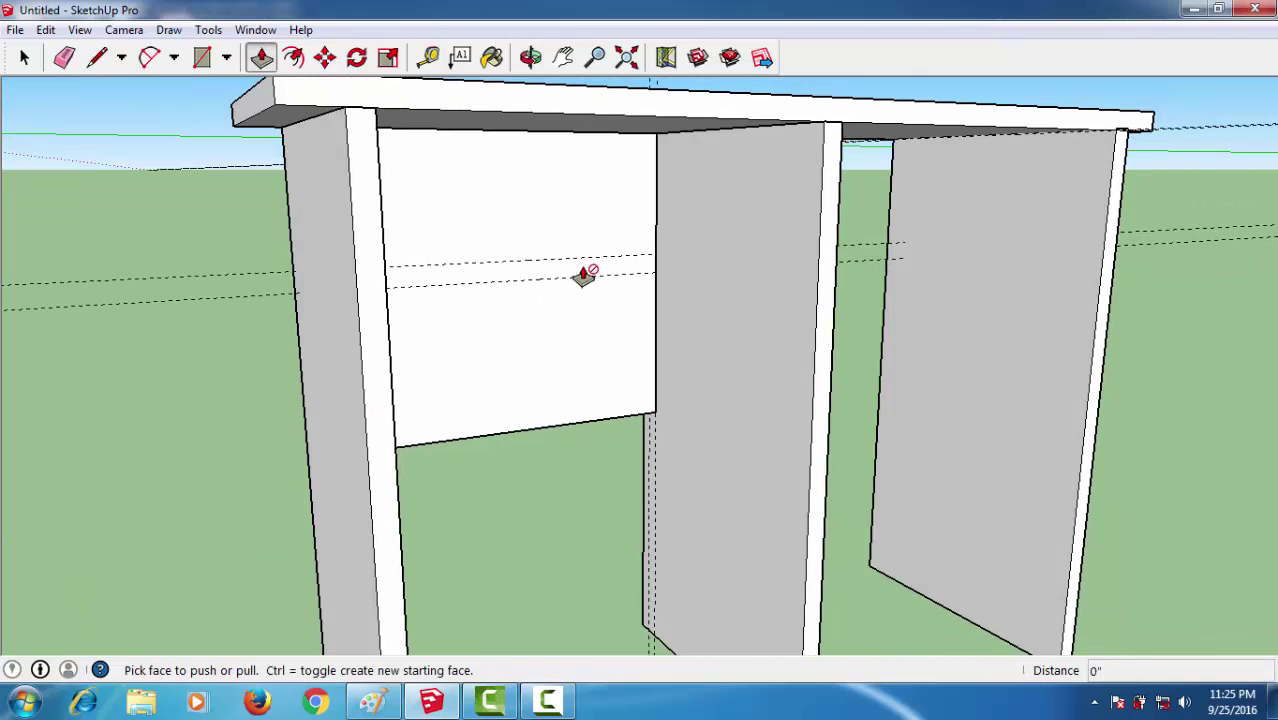
middle_drag(566, 290, 384, 268)
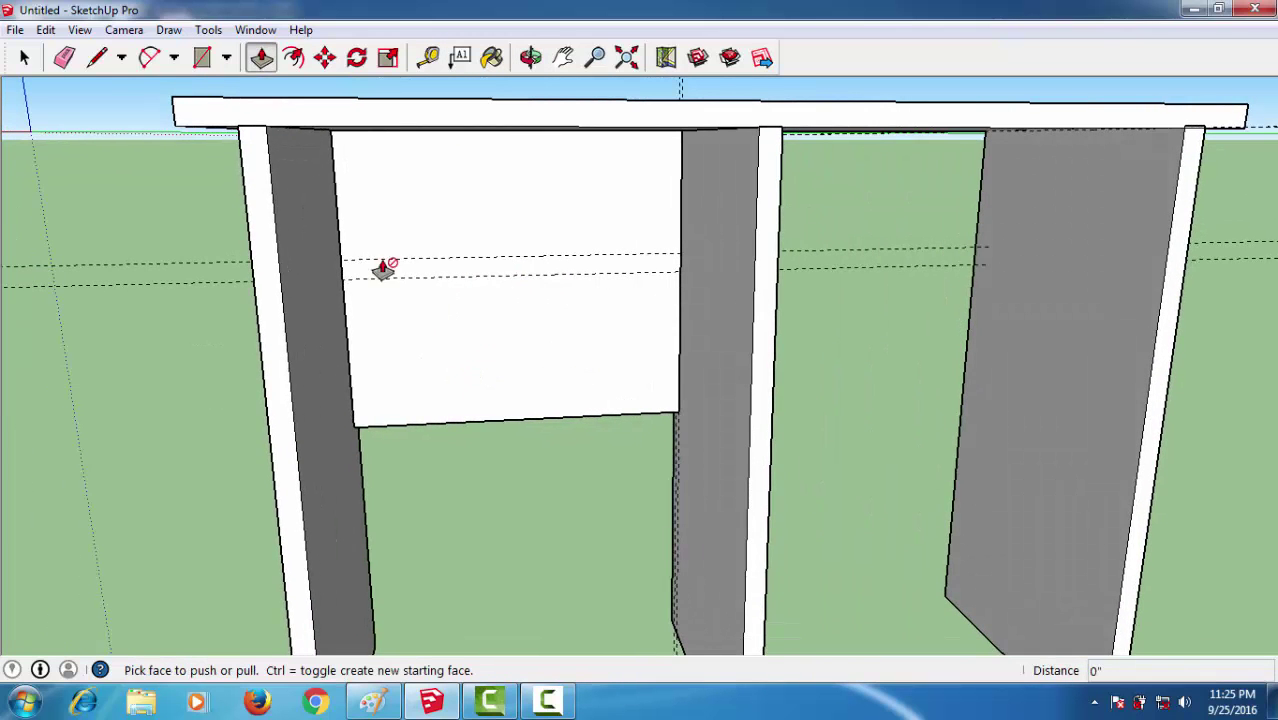
click(201, 57)
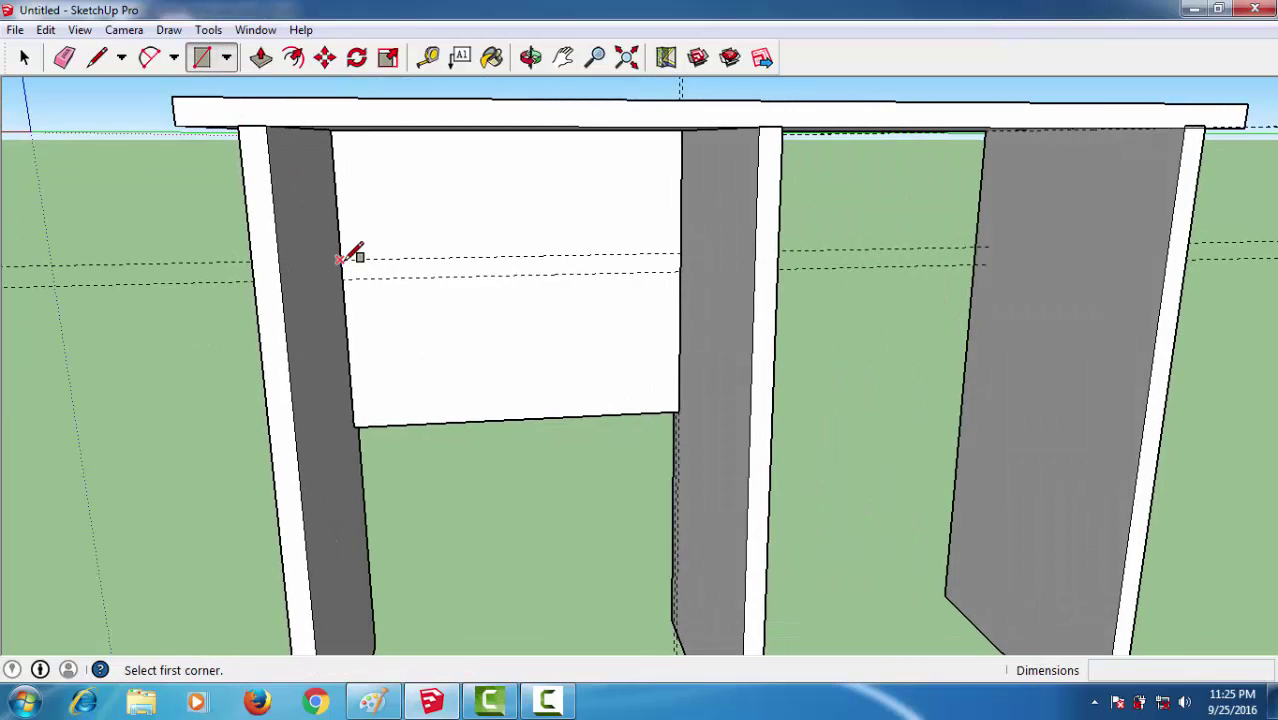
click(340, 259)
click(681, 269)
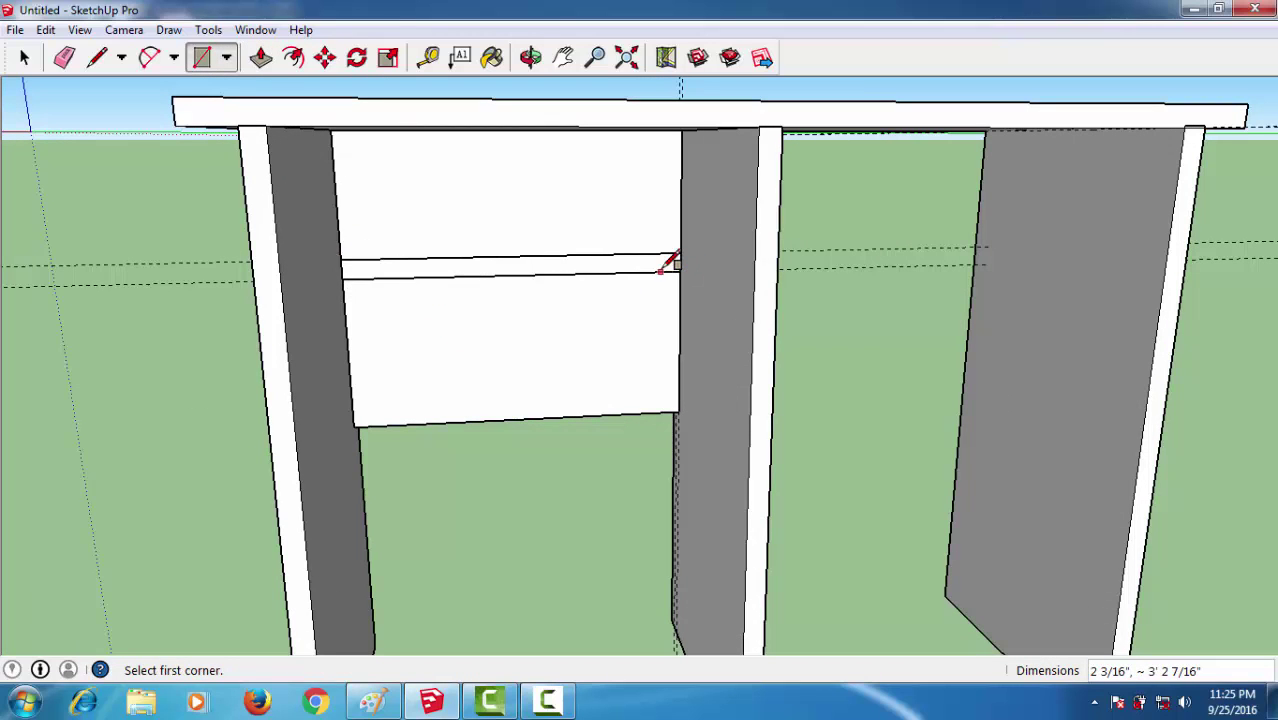
- Push/Pull the thin rectangle forward into a shelf
key(p)
click(628, 268)
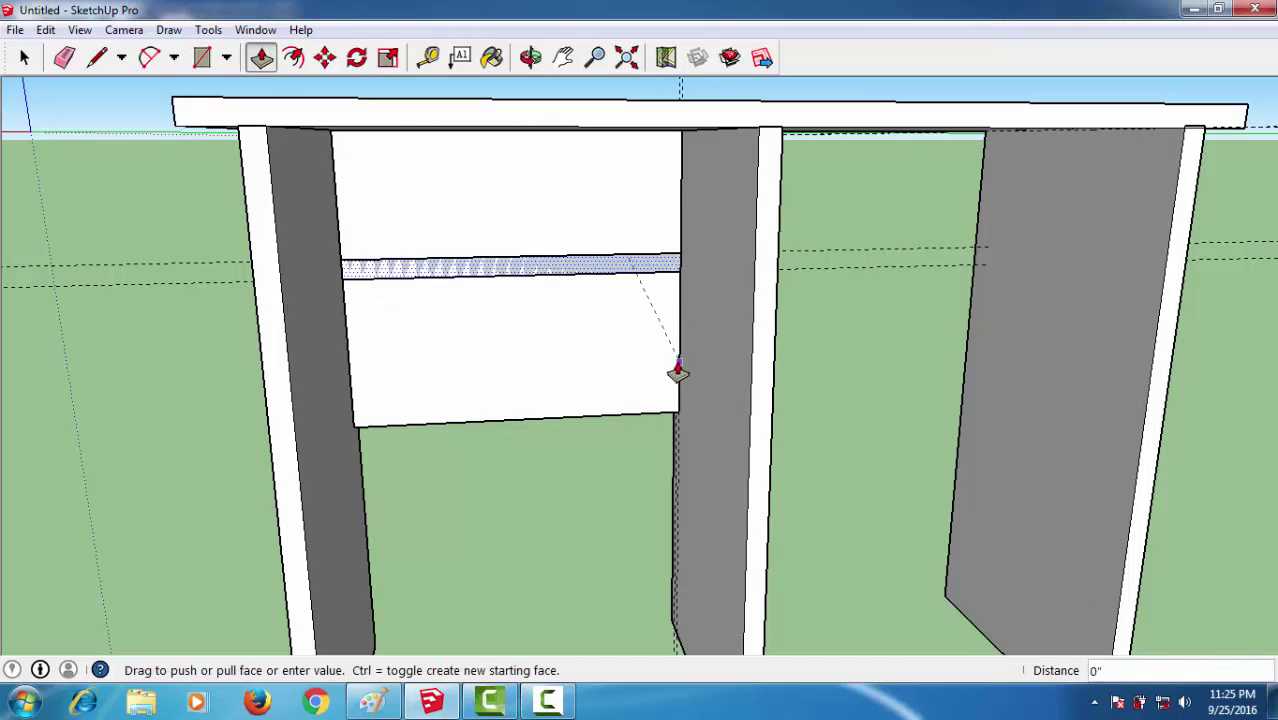
click(755, 290)
scroll(636, 407, down, 2)
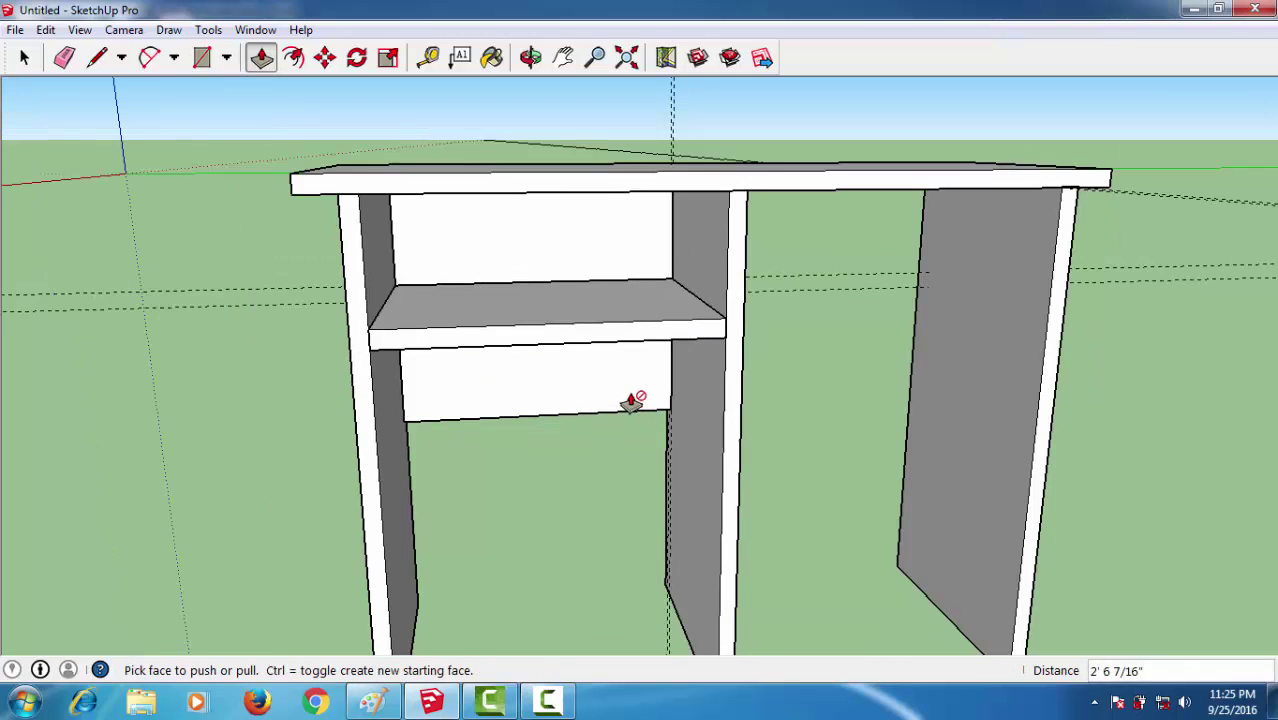
middle_drag(636, 405, 565, 505)
scroll(567, 490, up, 4)
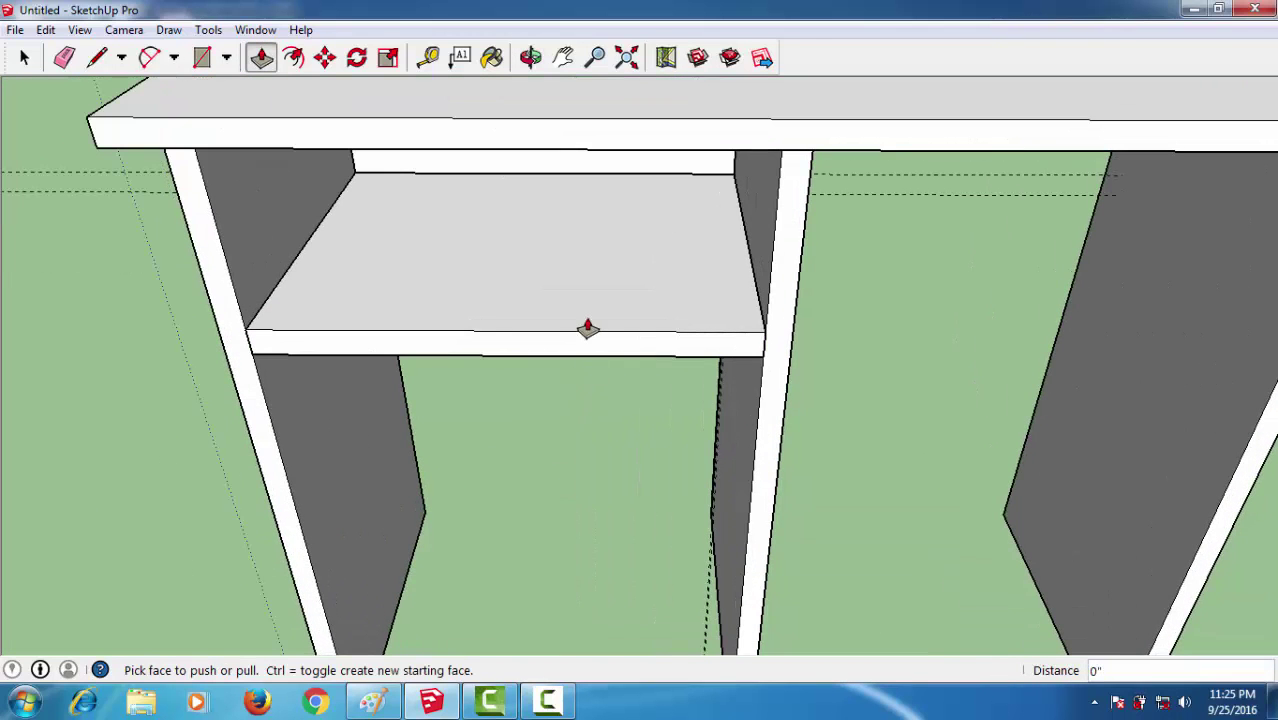
- Push the shelf's top face down to make it 1 1/2" thinner
click(589, 329)
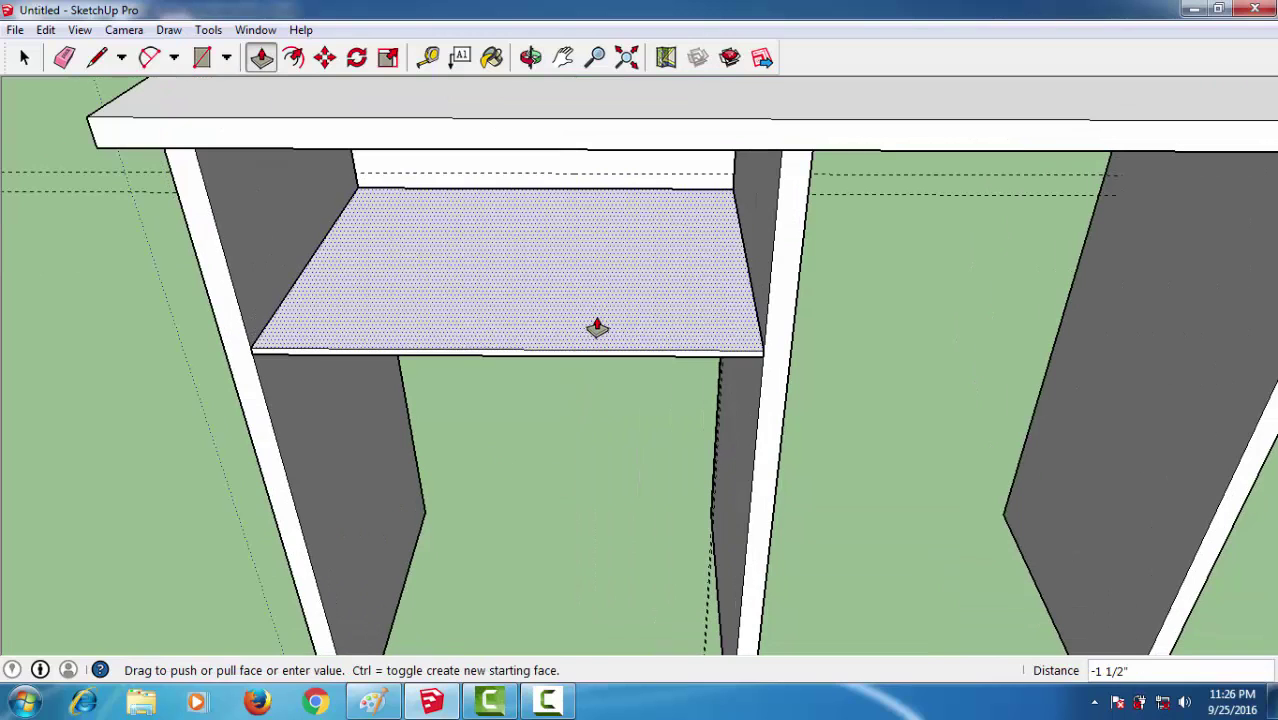
click(596, 330)
scroll(570, 450, down, 2)
middle_drag(561, 470, 676, 360)
scroll(640, 405, down, 2)
scroll(664, 372, up, 2)
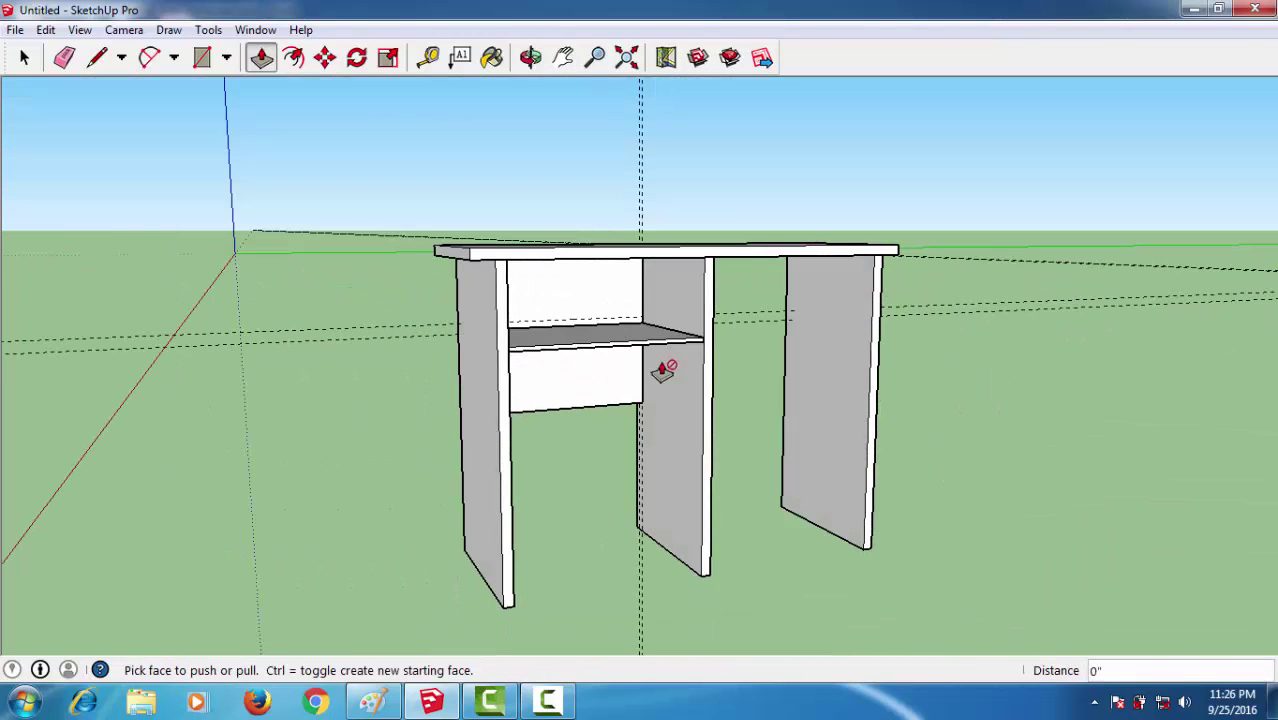
key(space)
middle_drag(604, 399, 582, 413)
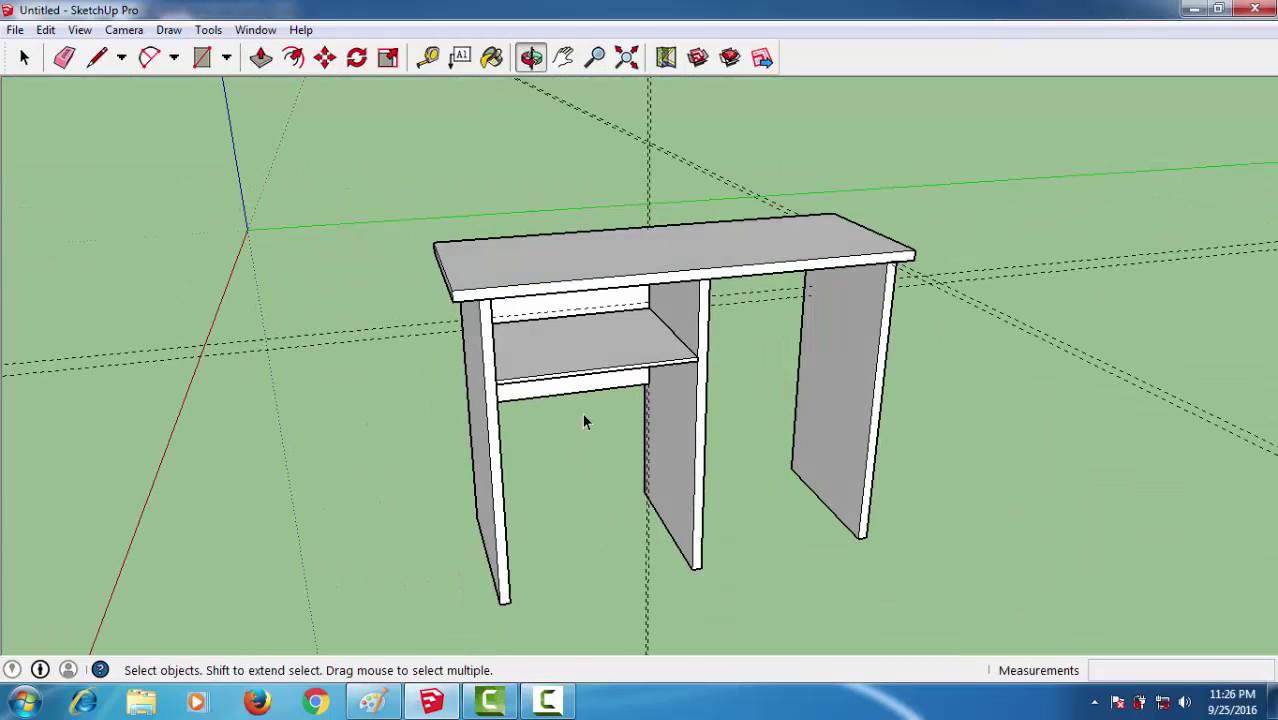
- Select the shelf and make it a component, then deselect it
click(588, 349)
click(588, 349)
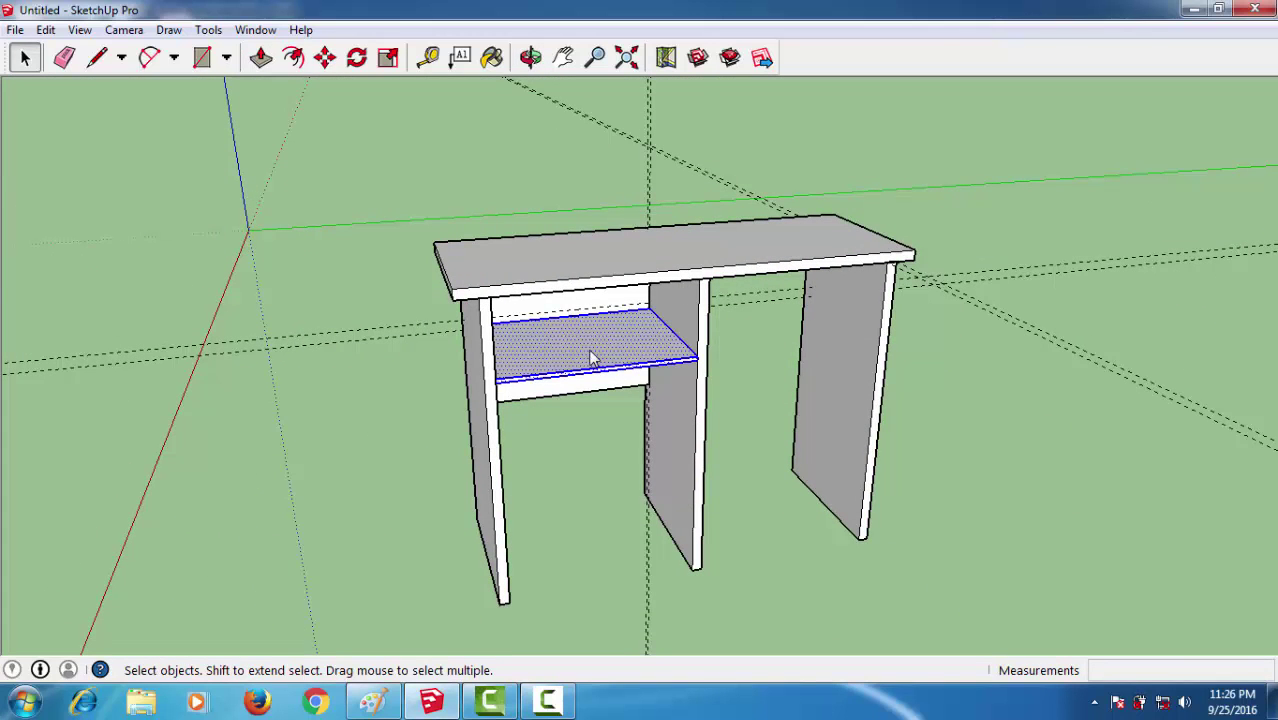
key(g)
key(Return)
scroll(883, 491, down, 2)
mouse_move(993, 477)
middle_down()
mouse_move(808, 500)
mouse_move(756, 480)
middle_up()
click(808, 500)
- Check the desk from a closer frontal view against the reference photo
scroll(754, 480, down, 1)
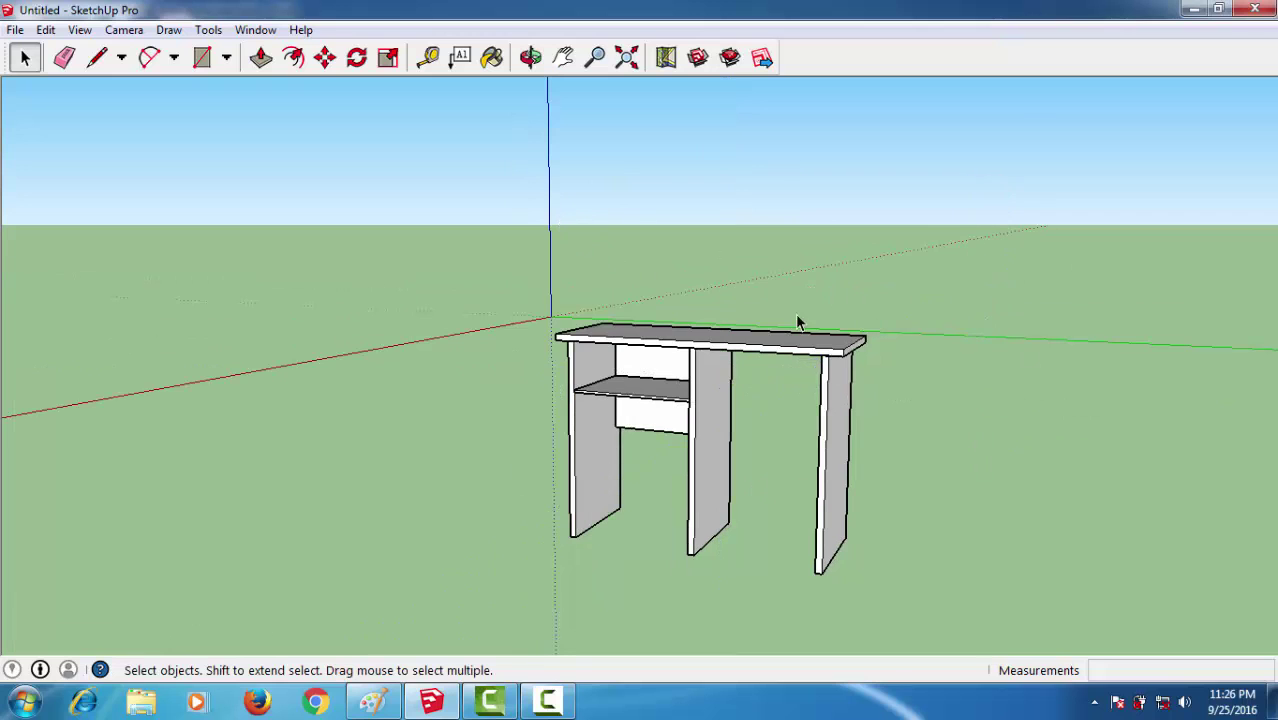
mouse_move(351, 404)
middle_down()
mouse_move(707, 443)
mouse_move(608, 401)
middle_up()
scroll(707, 428, up, 3)
key(alt+Tab)
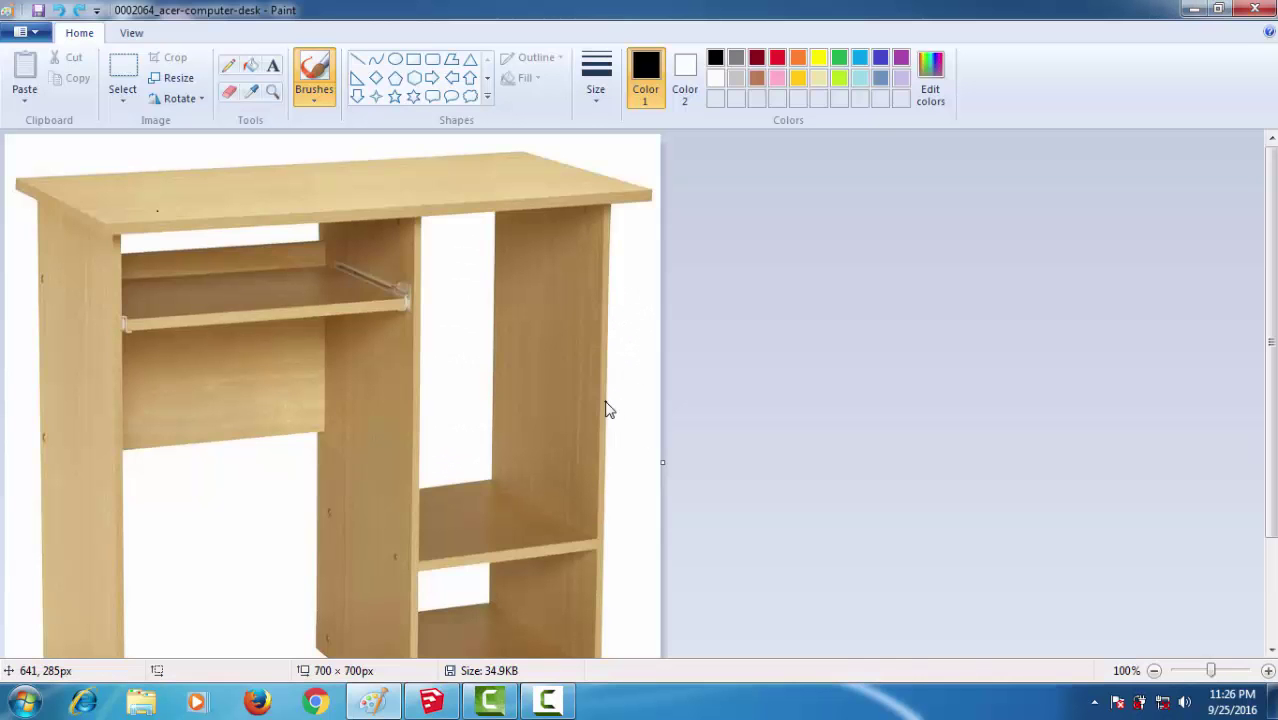
key(alt+Tab)
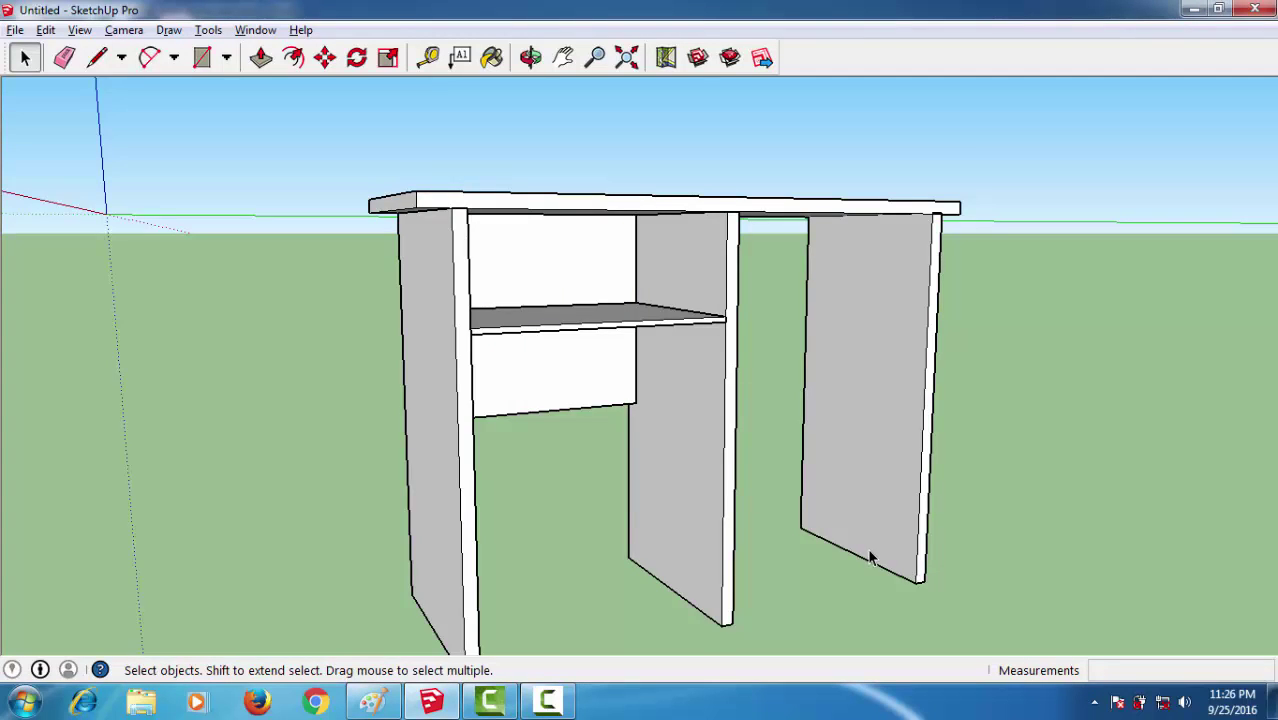
- Place two guides on the middle panel, the first 1' 9/16" up
mouse_move(870, 558)
middle_down()
mouse_move(631, 500)
mouse_move(676, 560)
middle_up()
scroll(683, 552, up, 3)
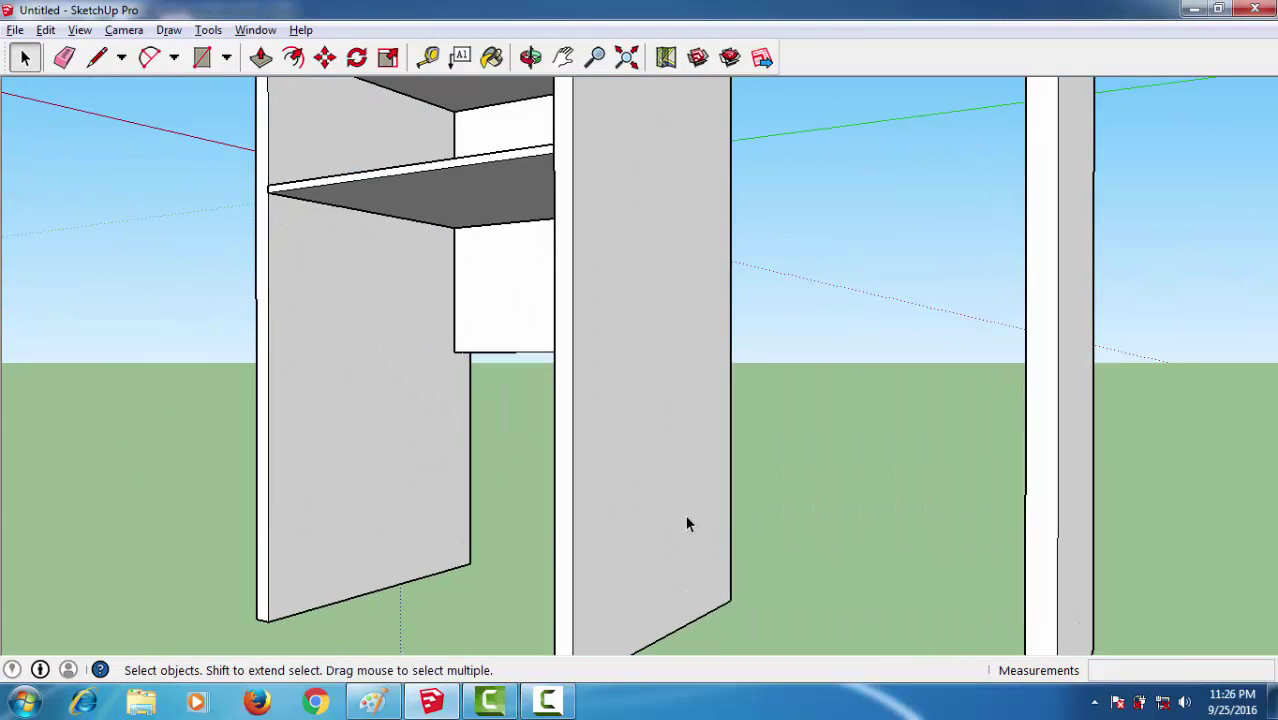
key(t)
click(697, 616)
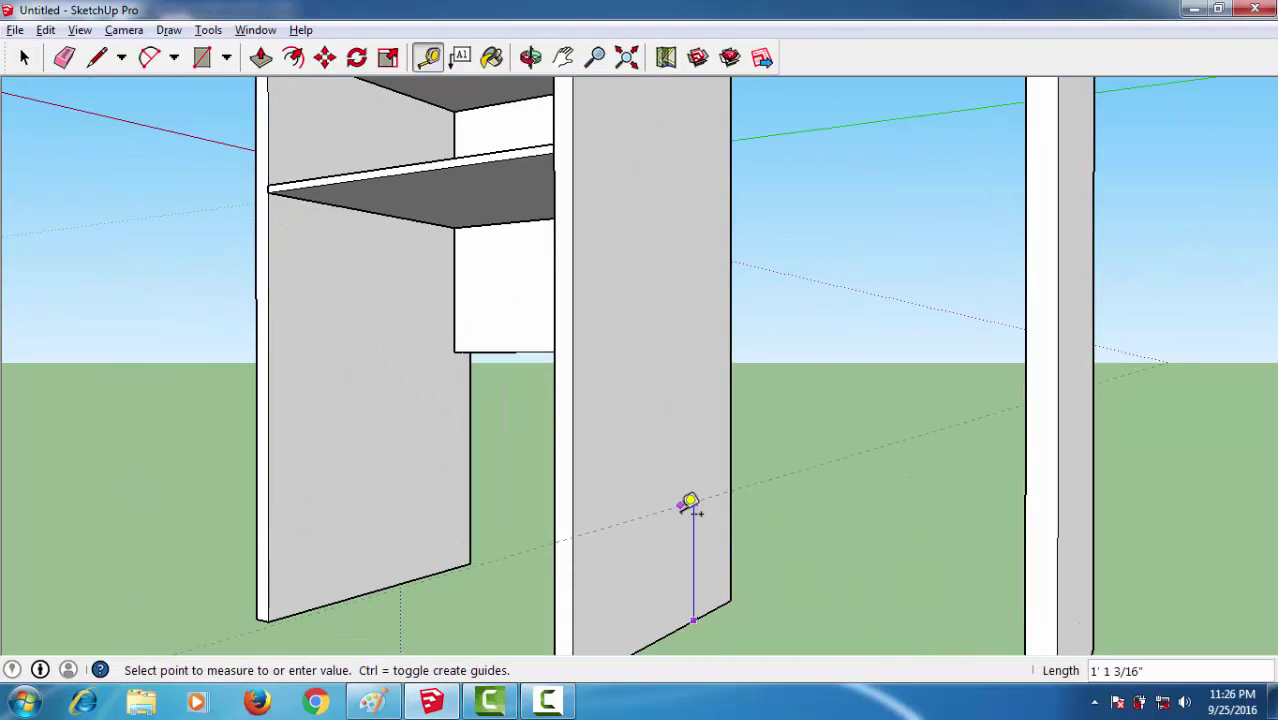
click(684, 510)
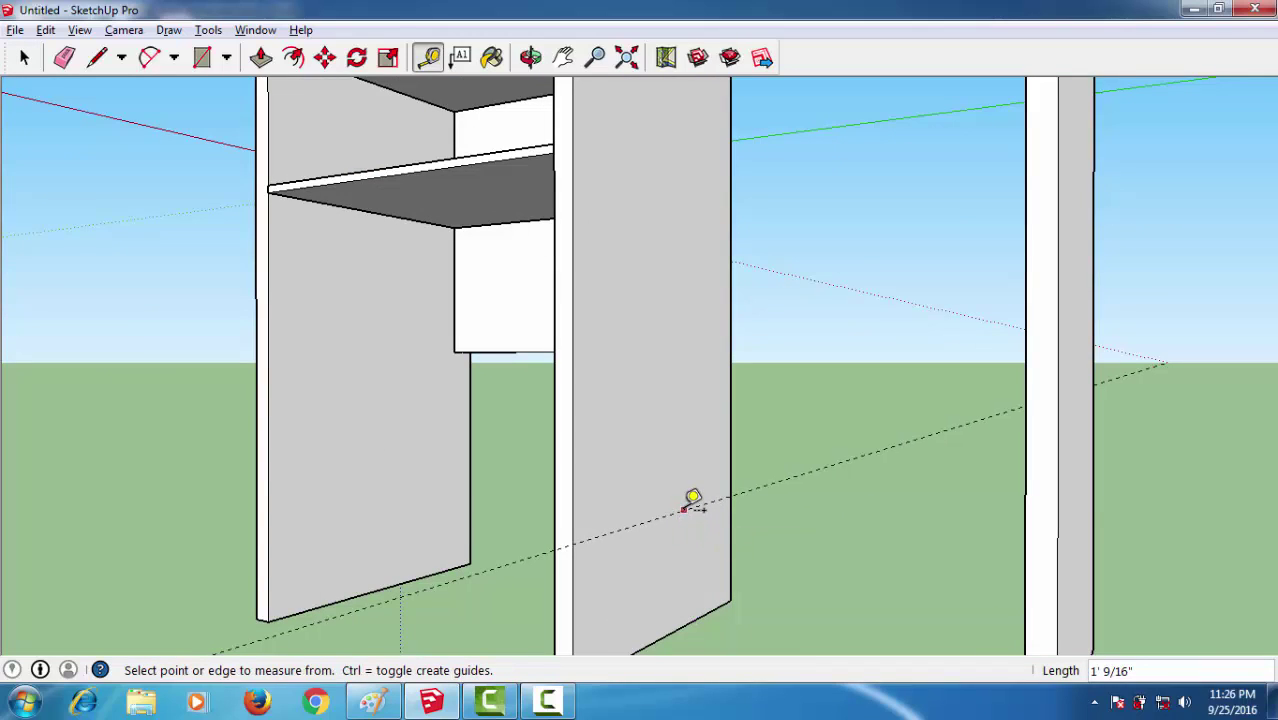
click(684, 510)
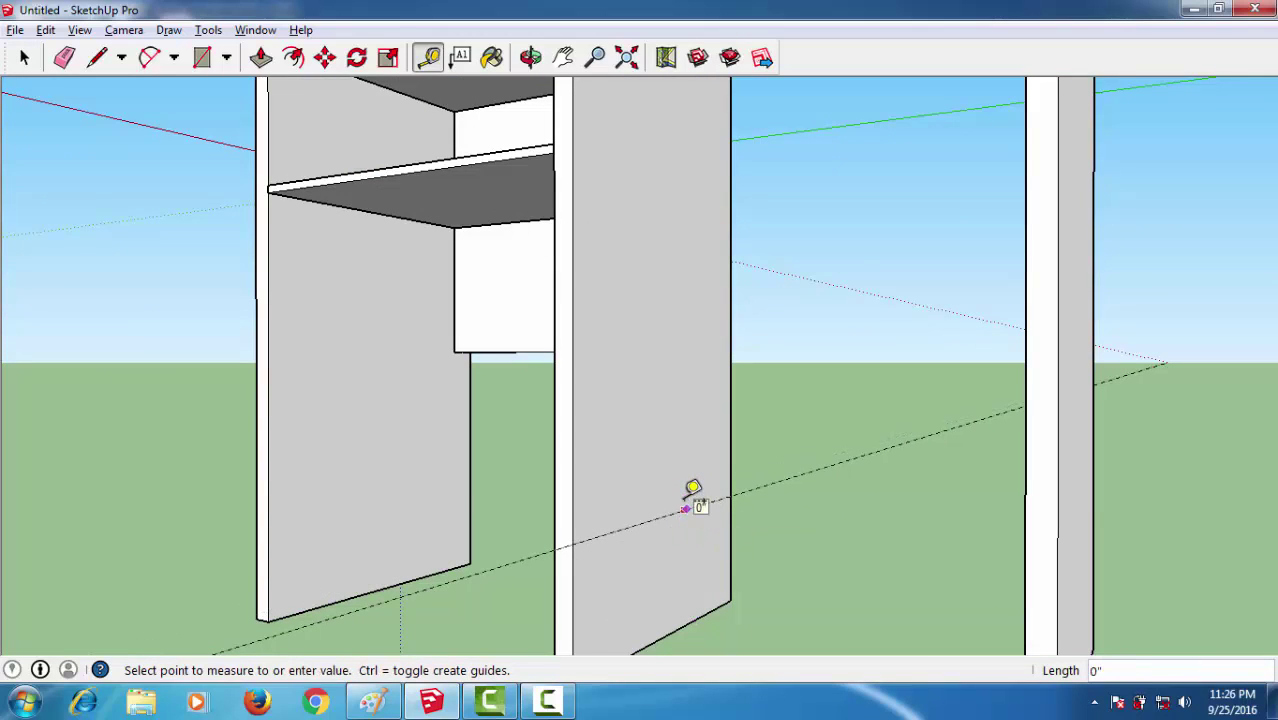
click(688, 495)
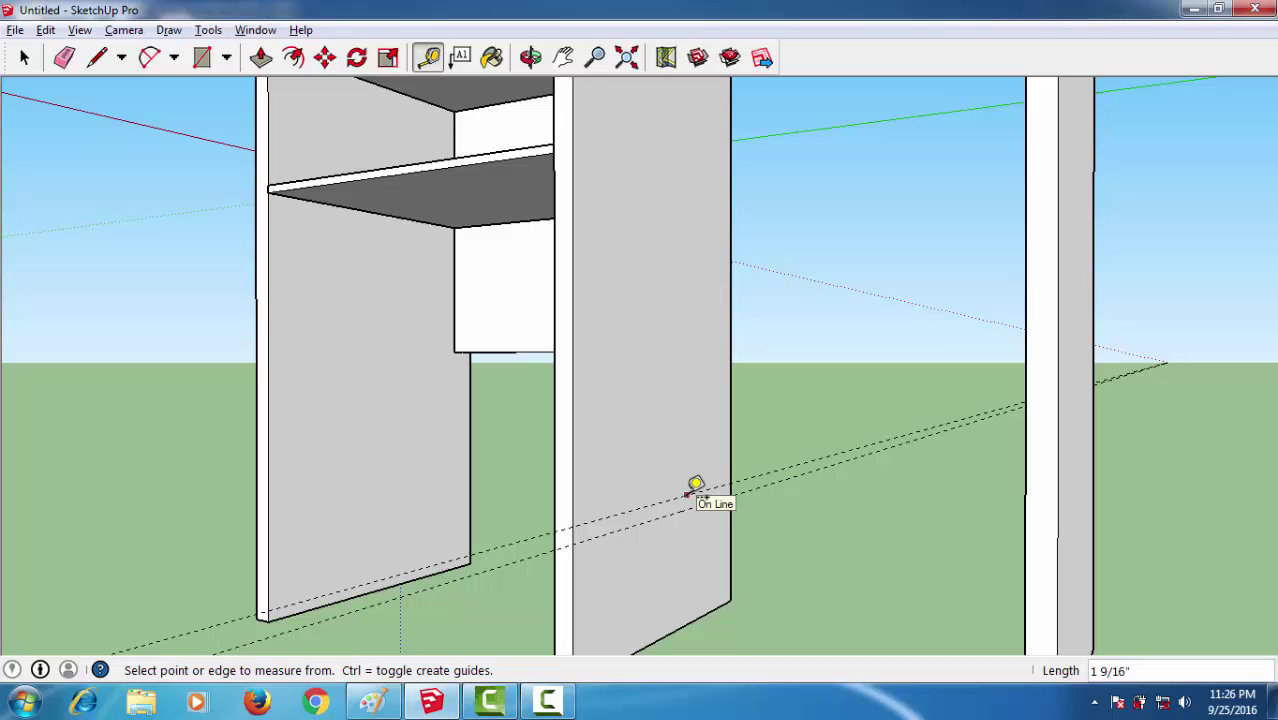
- Draw a thin rectangle between the guides for the lower shelf
key(p)
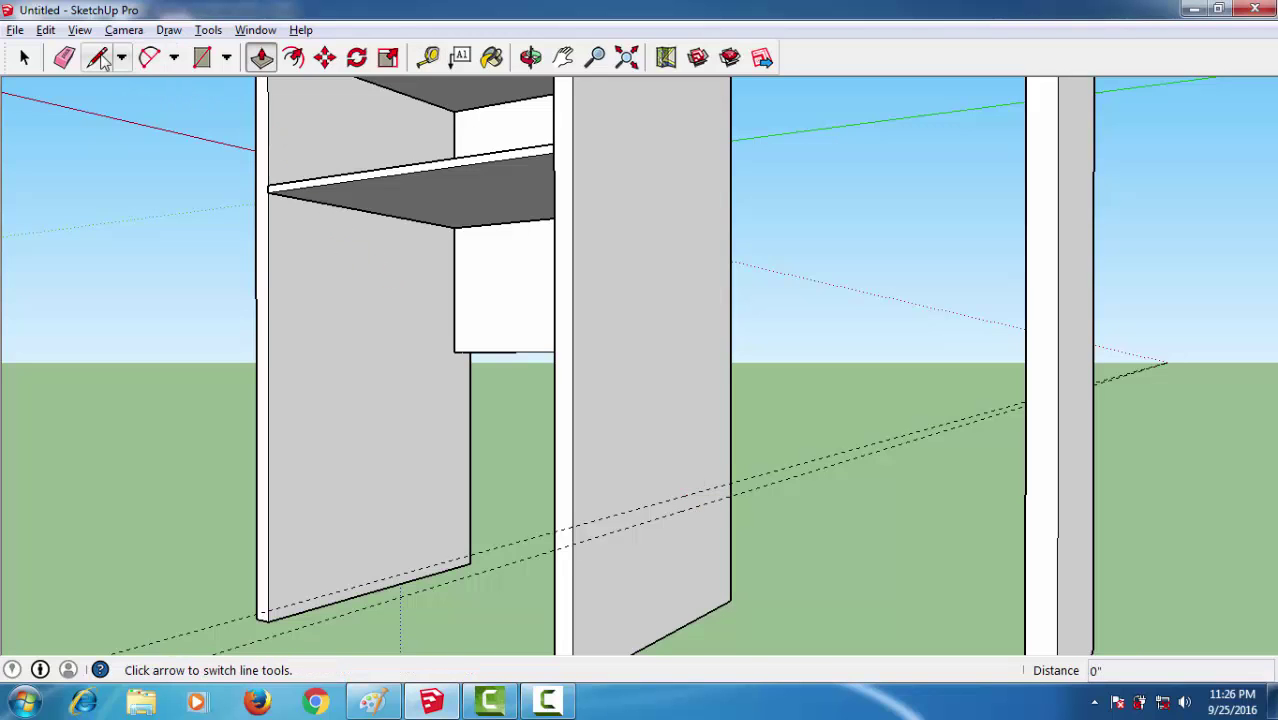
click(201, 57)
scroll(667, 533, up, 2)
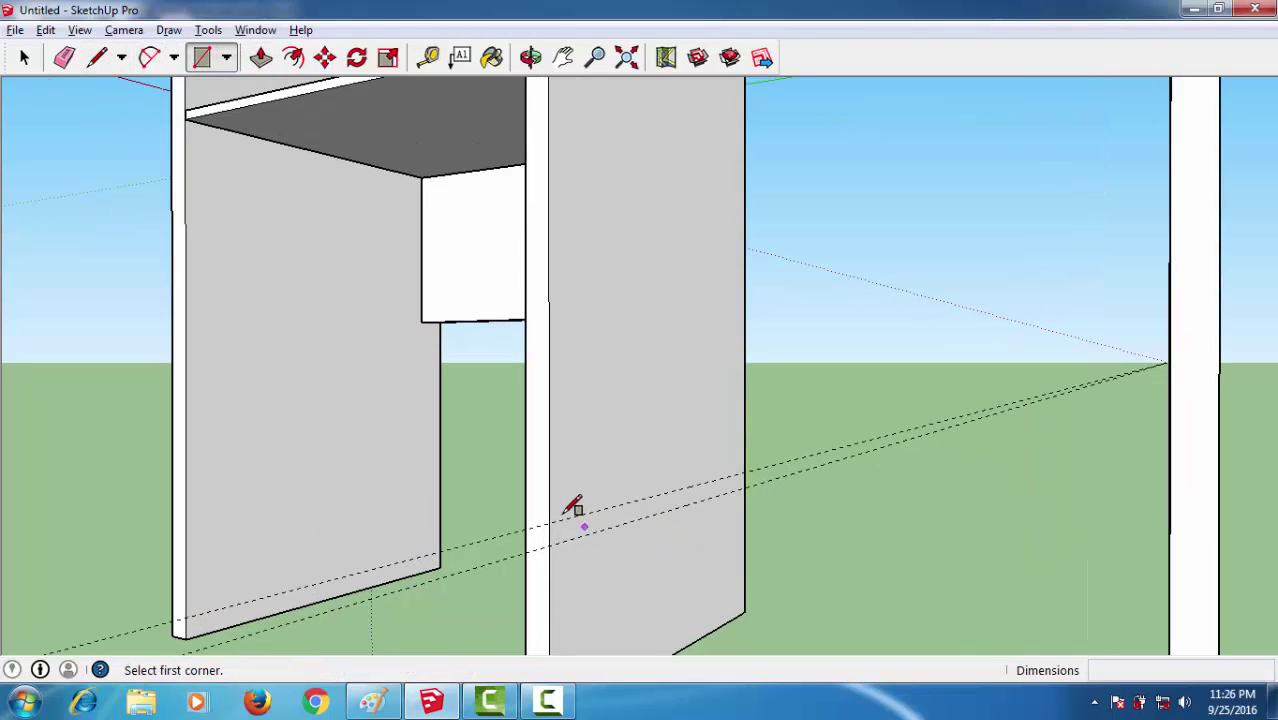
click(548, 527)
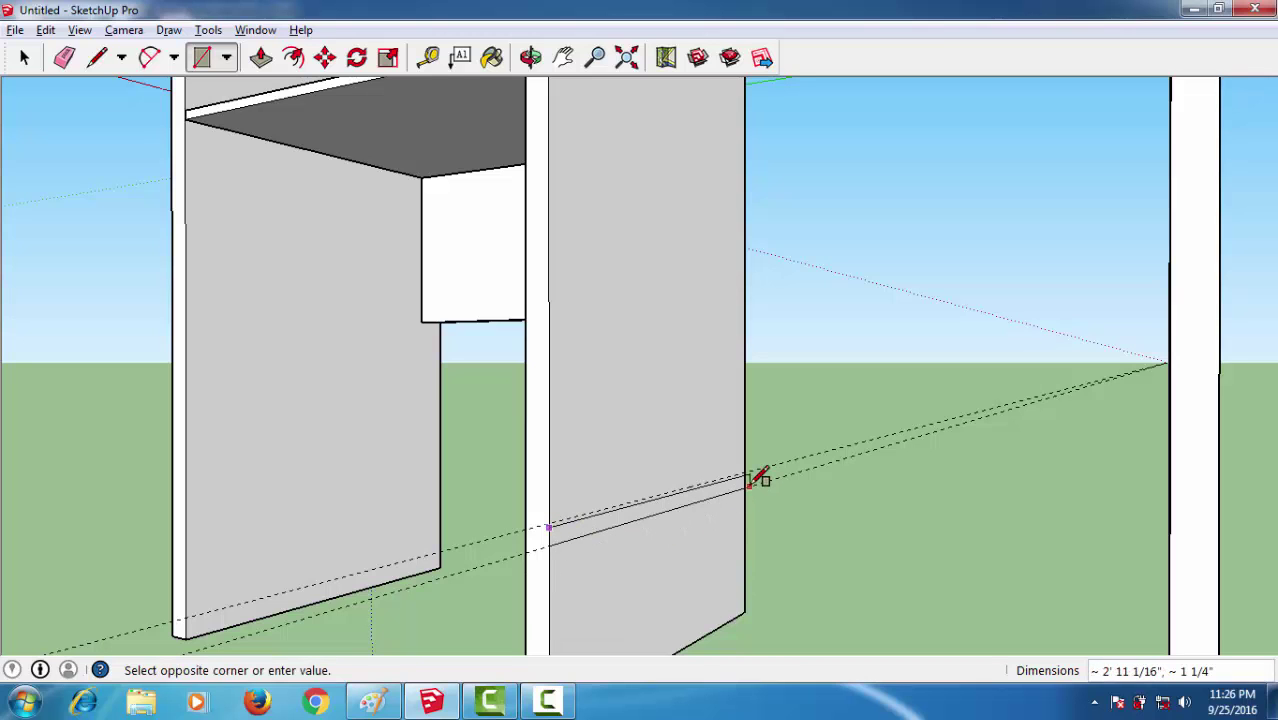
click(744, 475)
- Push/Pull the rectangle out into the lower shelf in the right bay
key(p)
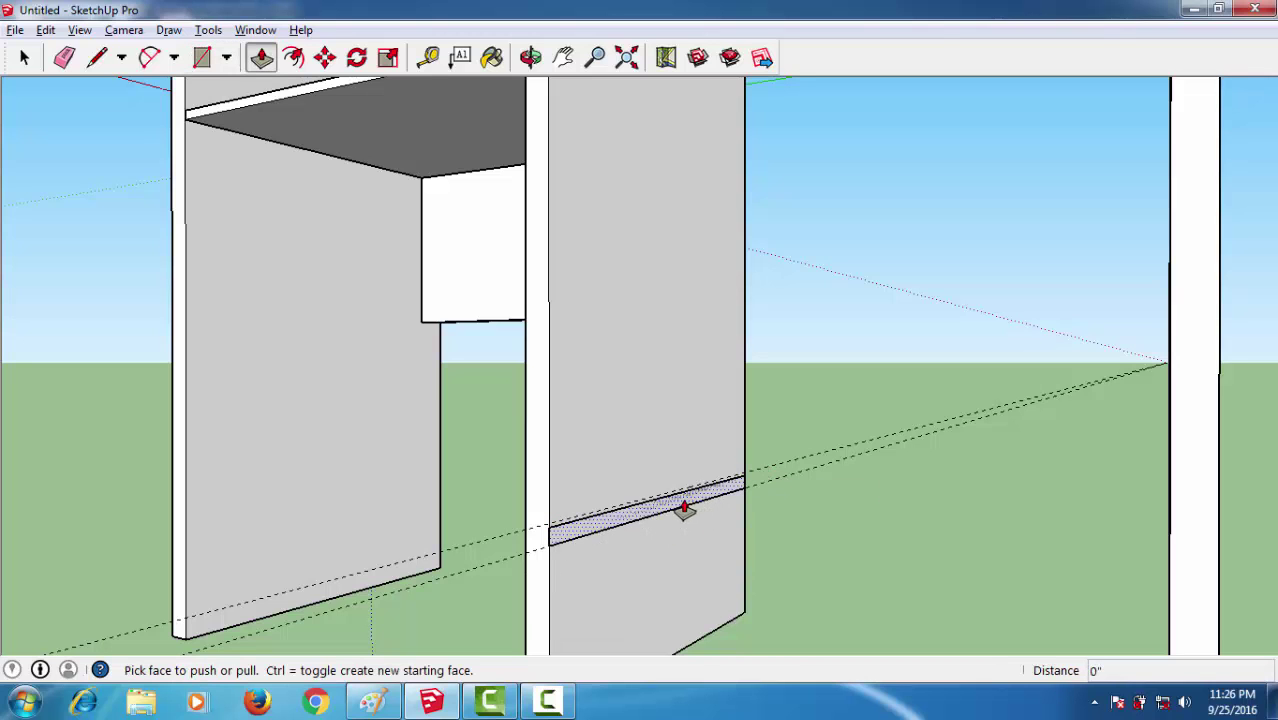
click(688, 508)
scroll(1018, 548, down, 5)
middle_drag(1018, 548, 1018, 536)
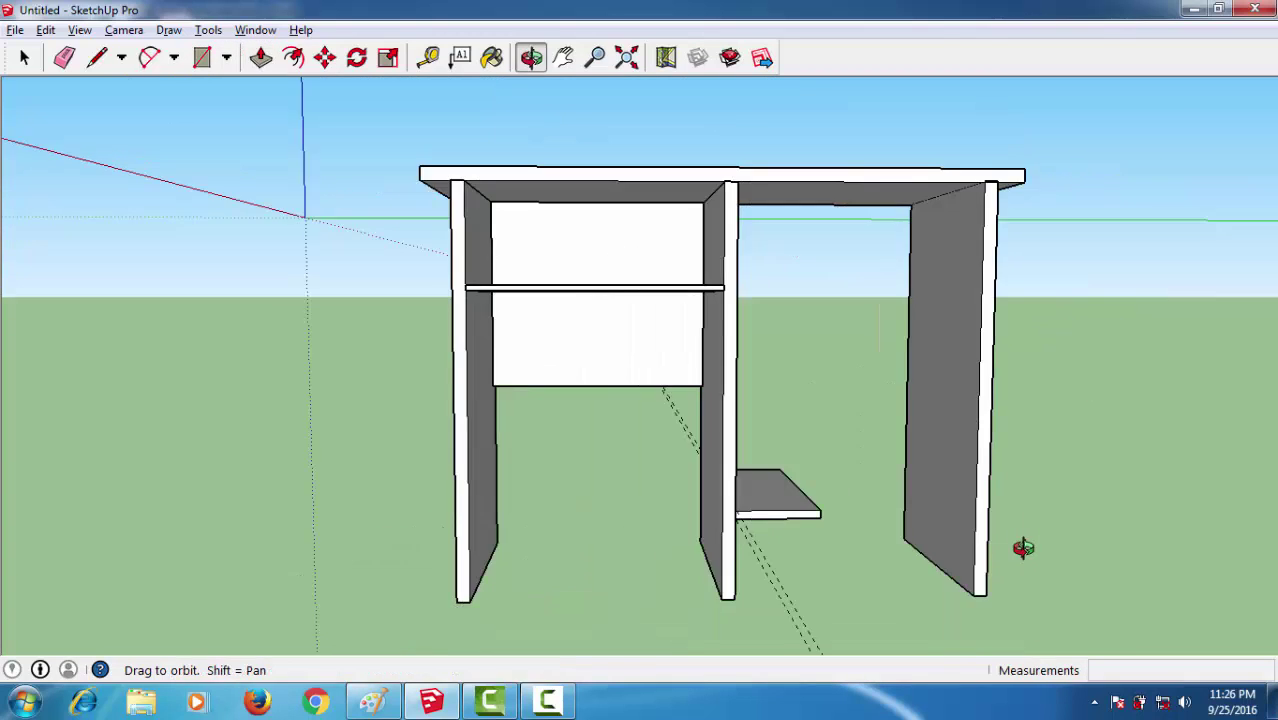
scroll(975, 525, up, 3)
scroll(983, 516, up, 3)
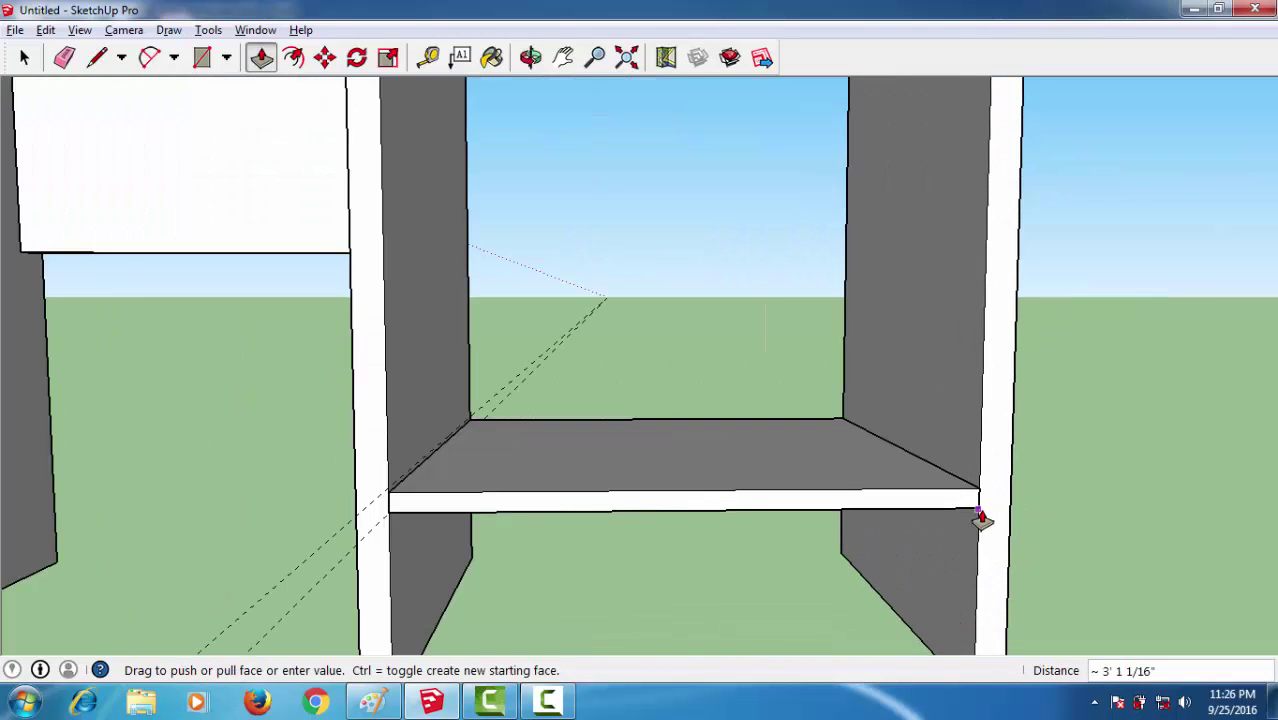
click(980, 501)
scroll(880, 514, down, 3)
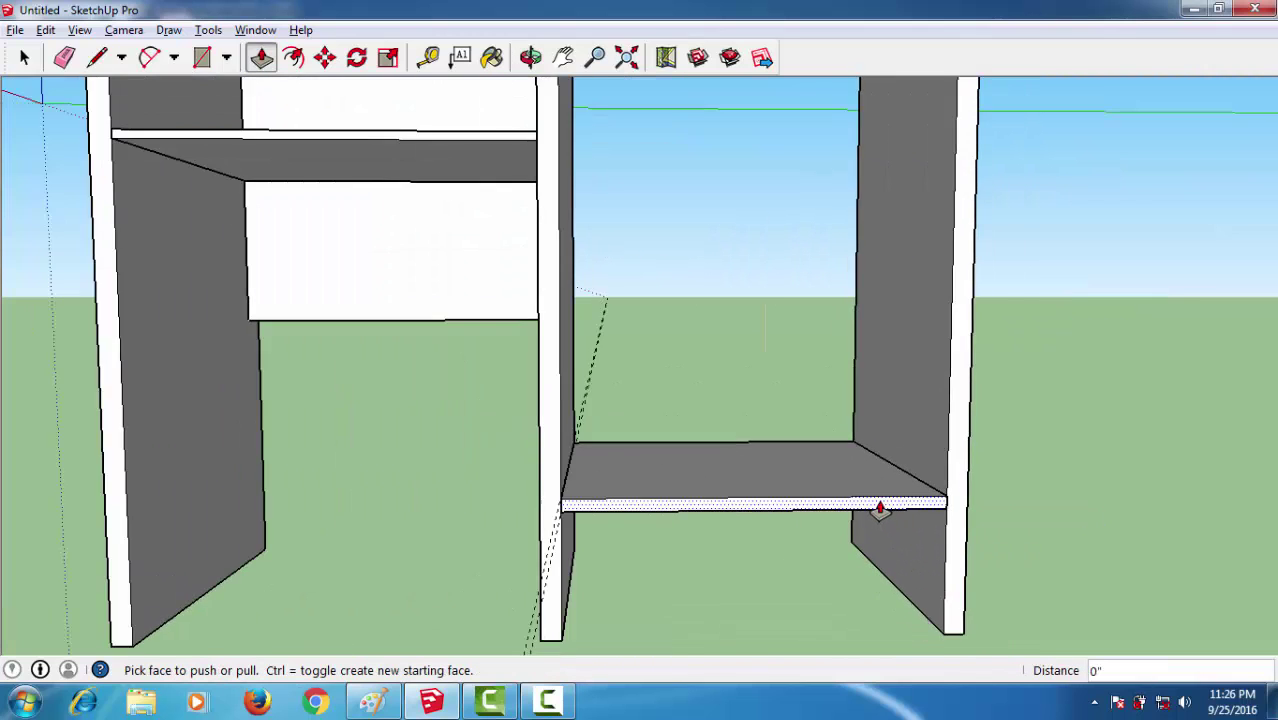
scroll(878, 516, down, 3)
- Make the lower shelf a component and copy it upward as a second shelf
key(space)
triple_click(778, 484)
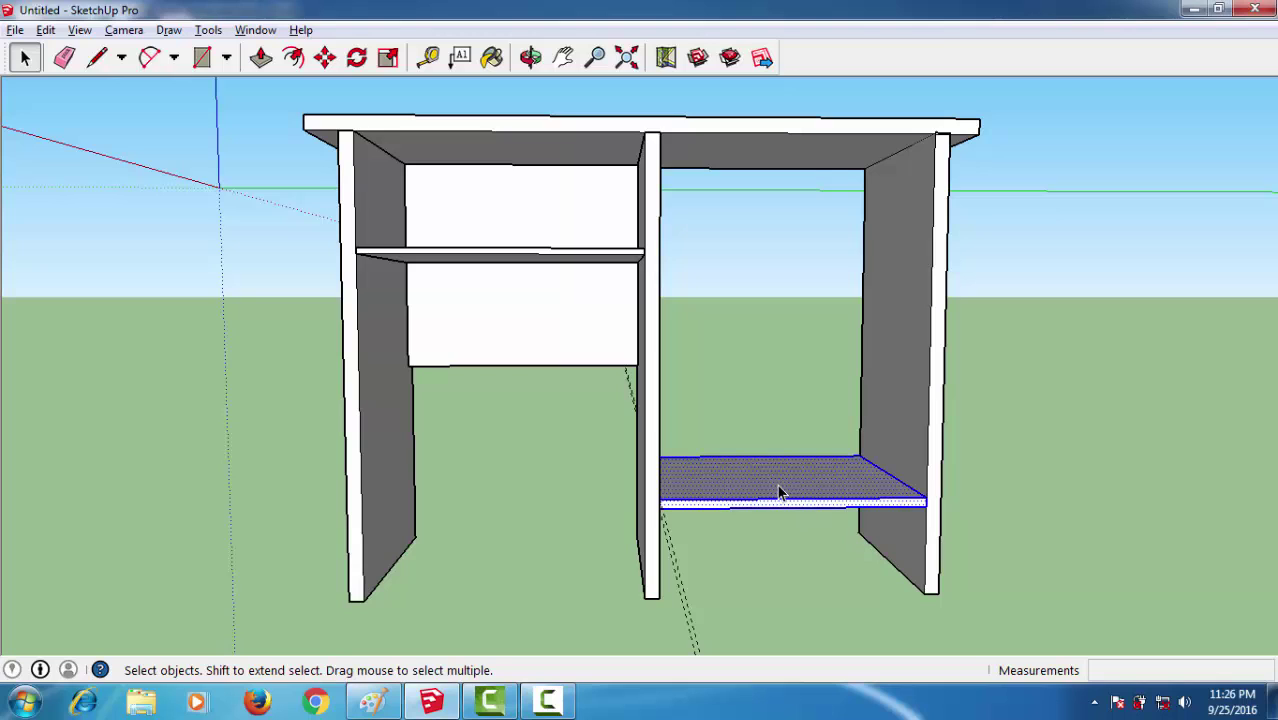
key(g)
key(Return)
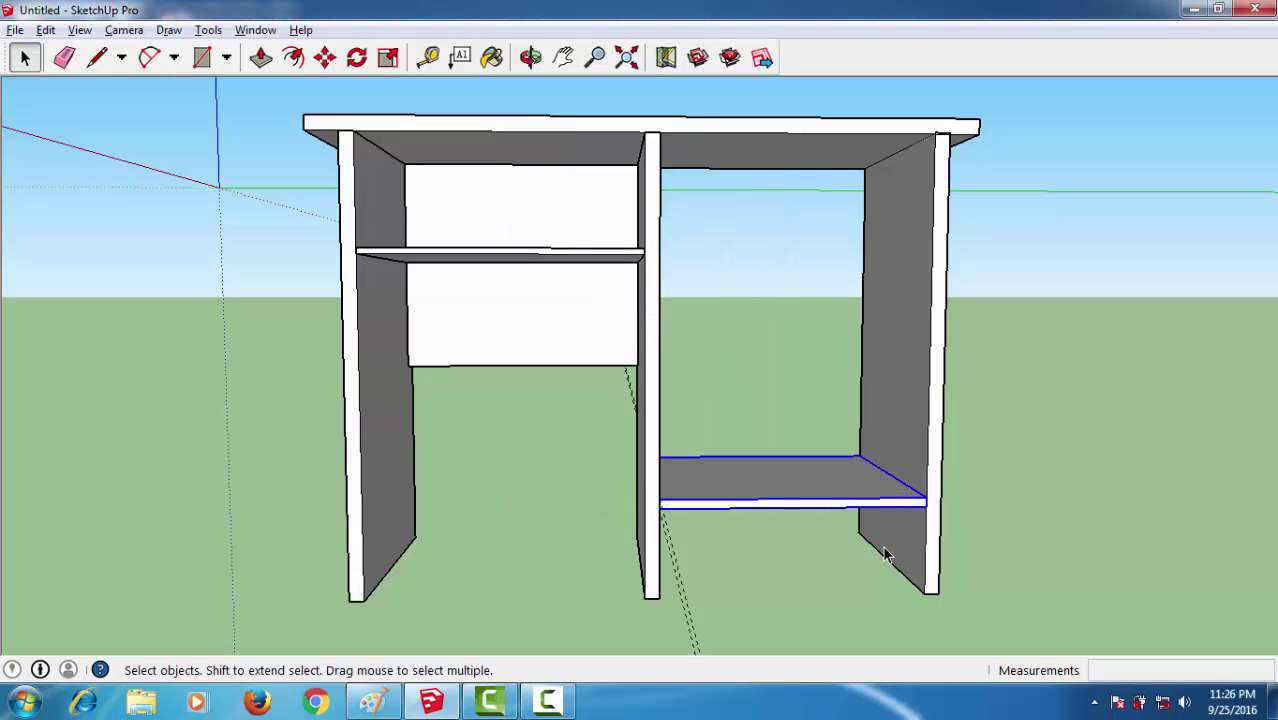
key(m)
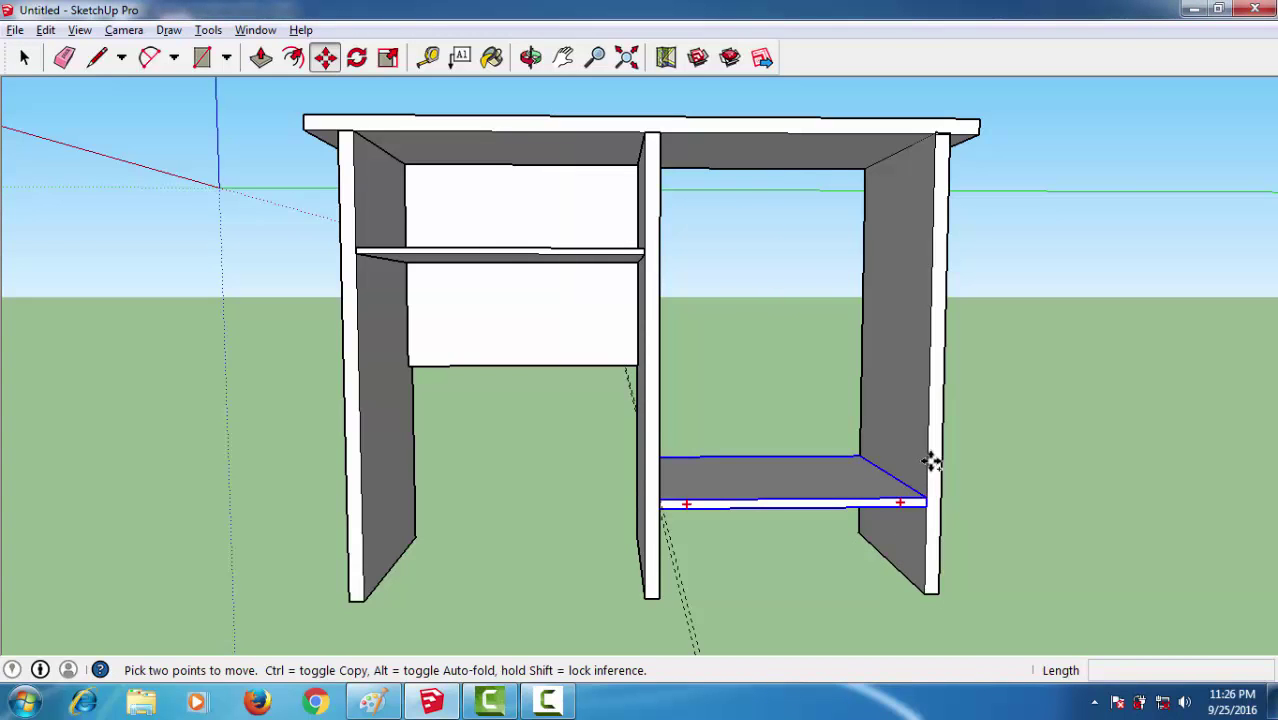
click(931, 461)
key(ctrl)
click(934, 399)
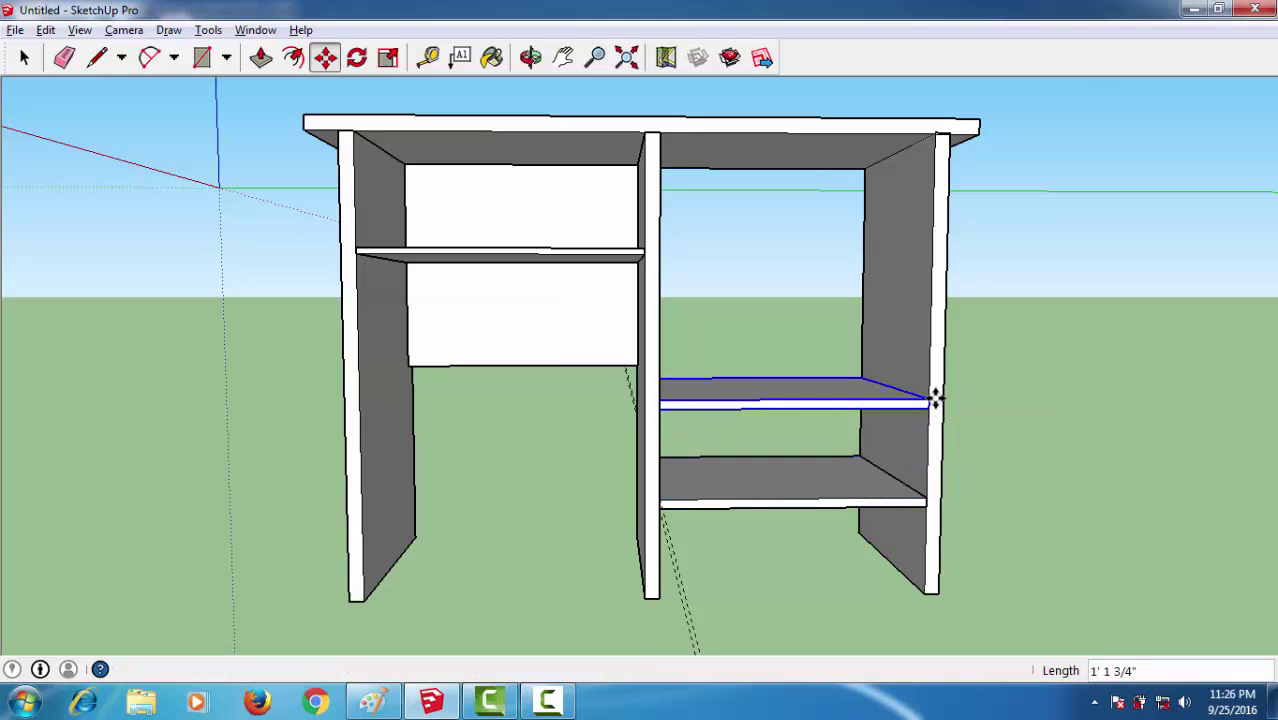
click(934, 399)
key(space)
- Orbit the desk and compare both shelves with the reference photo
scroll(779, 499, down, 2)
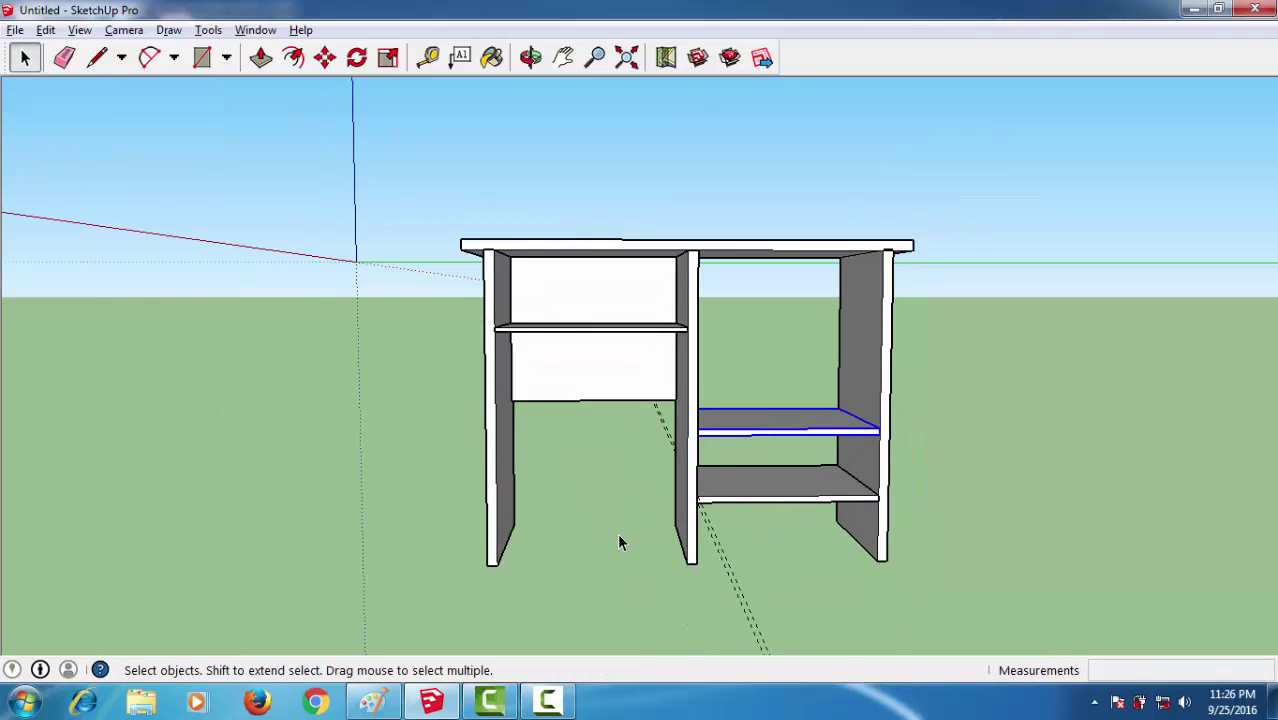
middle_drag(619, 541, 690, 562)
scroll(690, 562, up, 3)
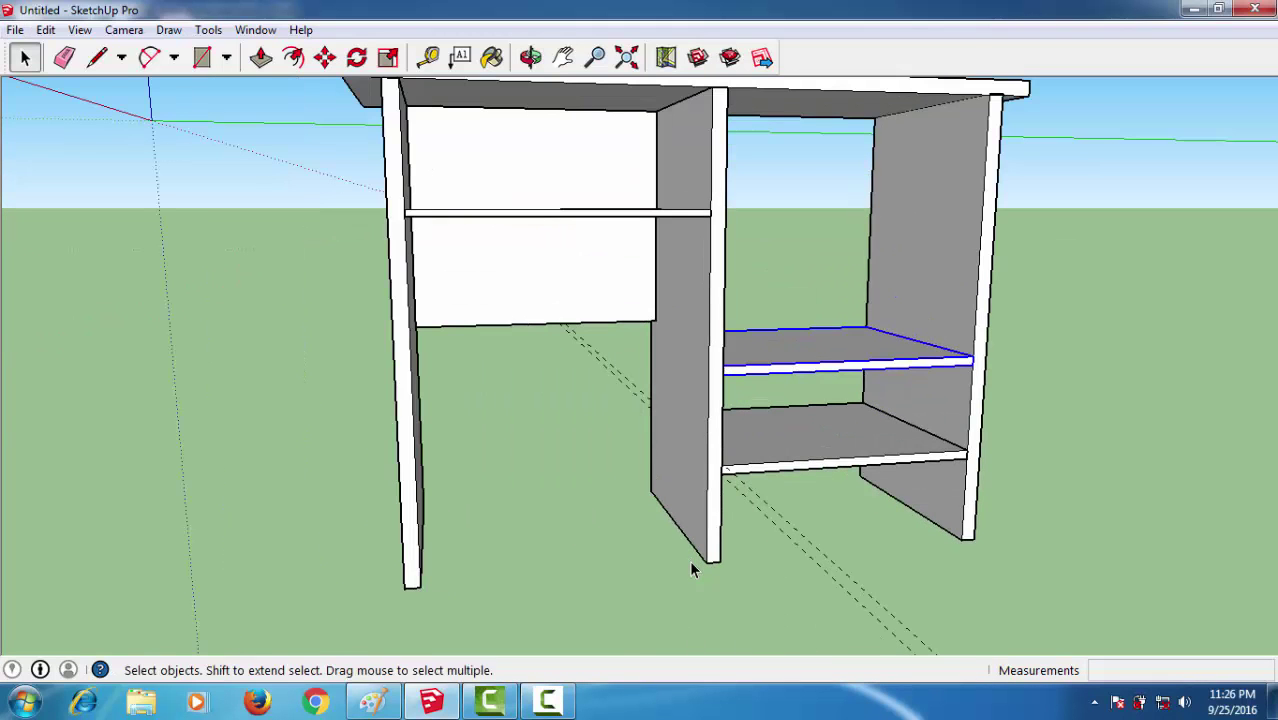
key(alt+Tab)
scroll(694, 555, down, 2)
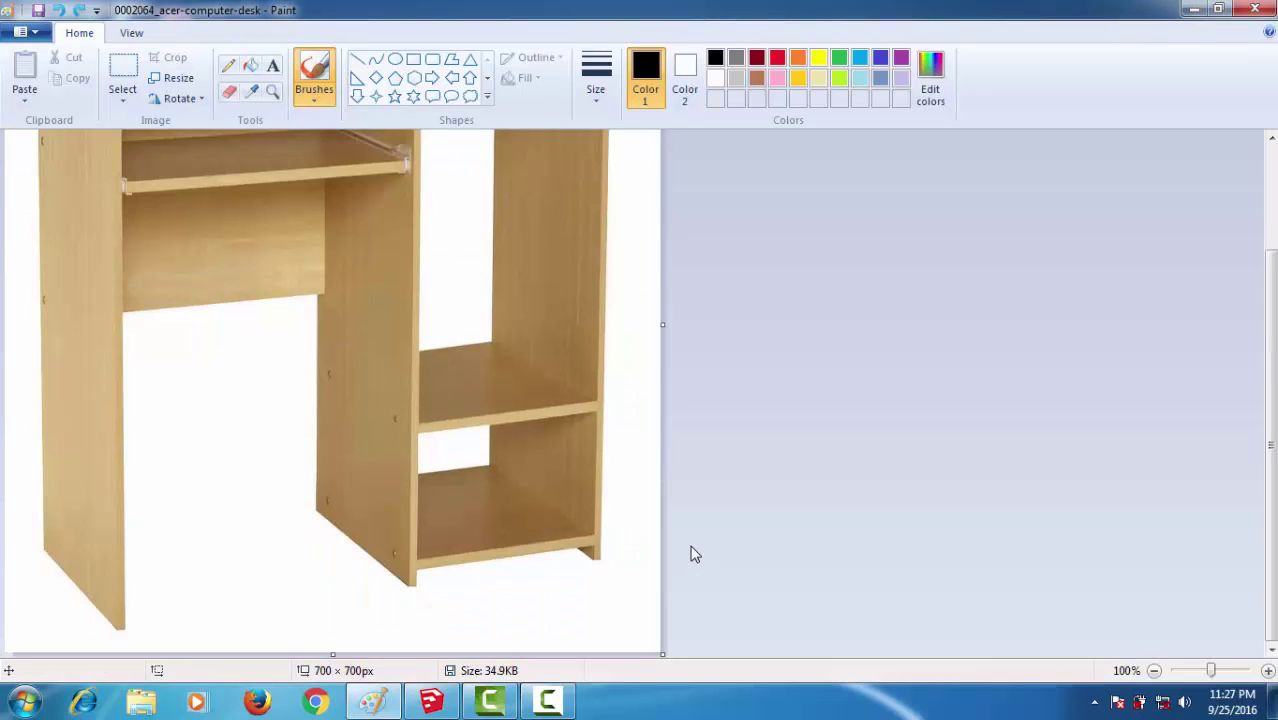
key(alt+Tab)
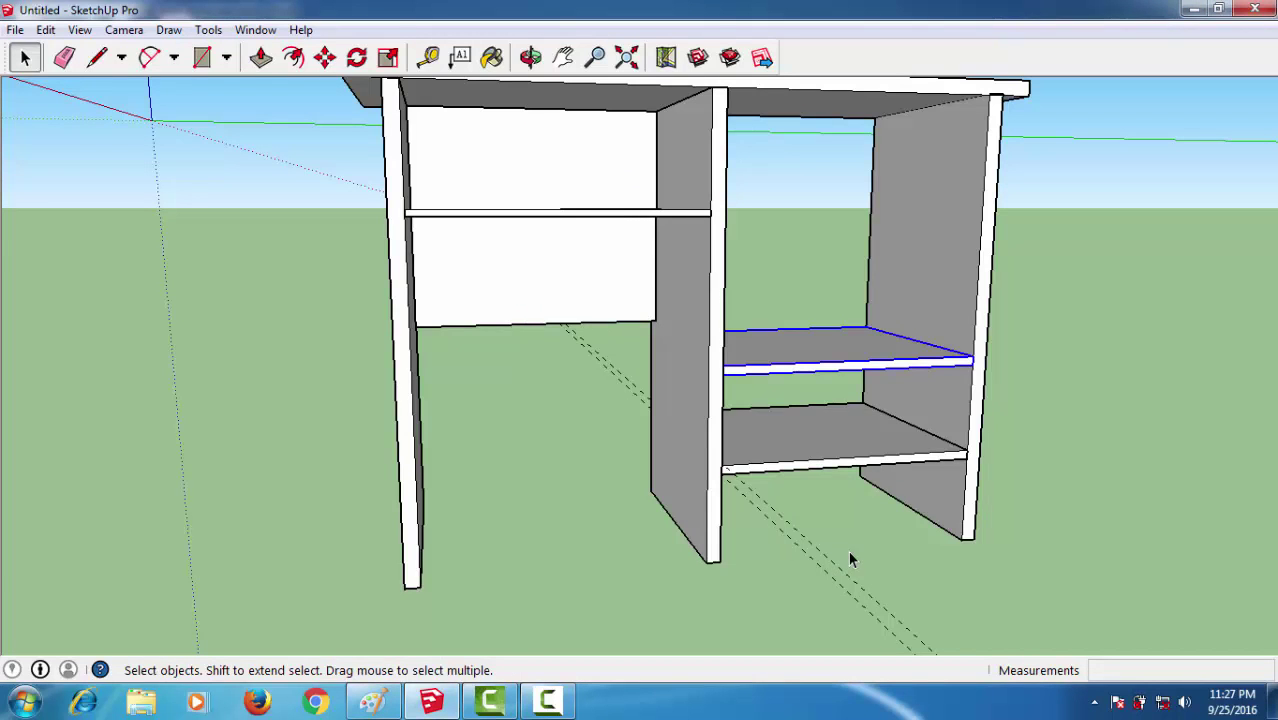
mouse_move(848, 556)
middle_down()
mouse_move(676, 534)
mouse_move(821, 271)
middle_up()
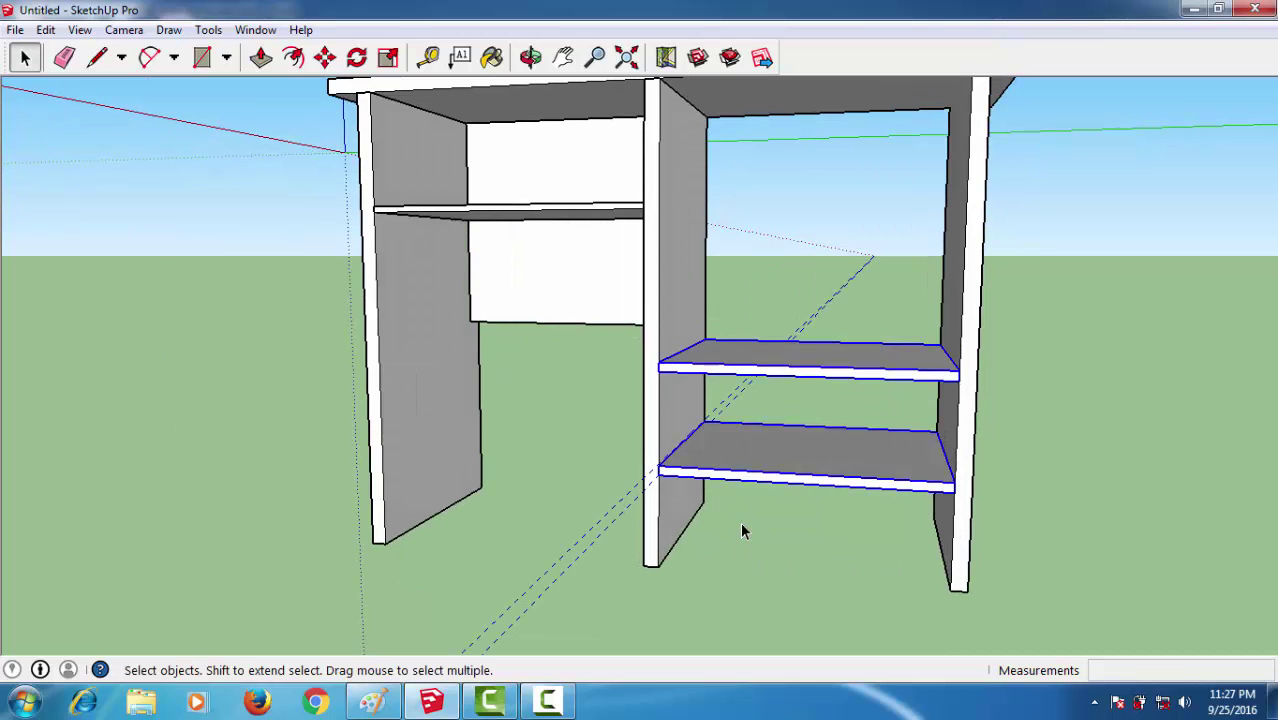
- Move both shelves 8" lower and recheck against the reference photo
key(m)
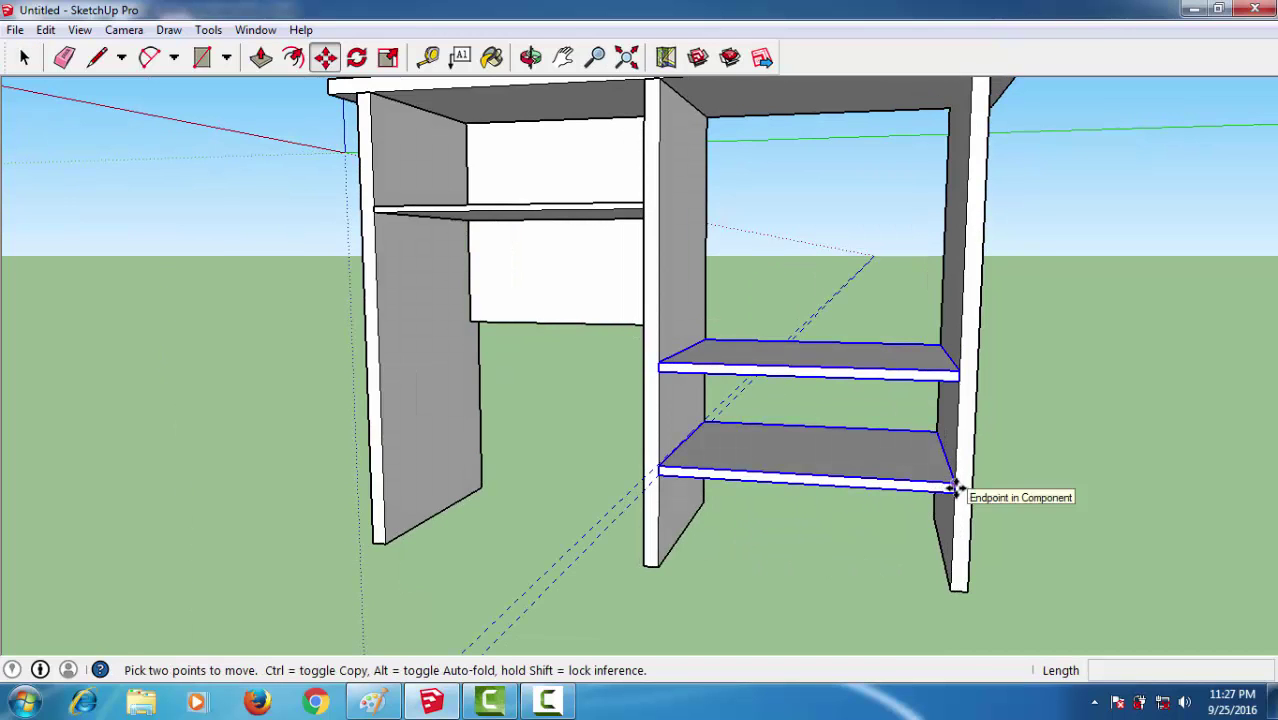
click(955, 487)
click(945, 546)
key(space)
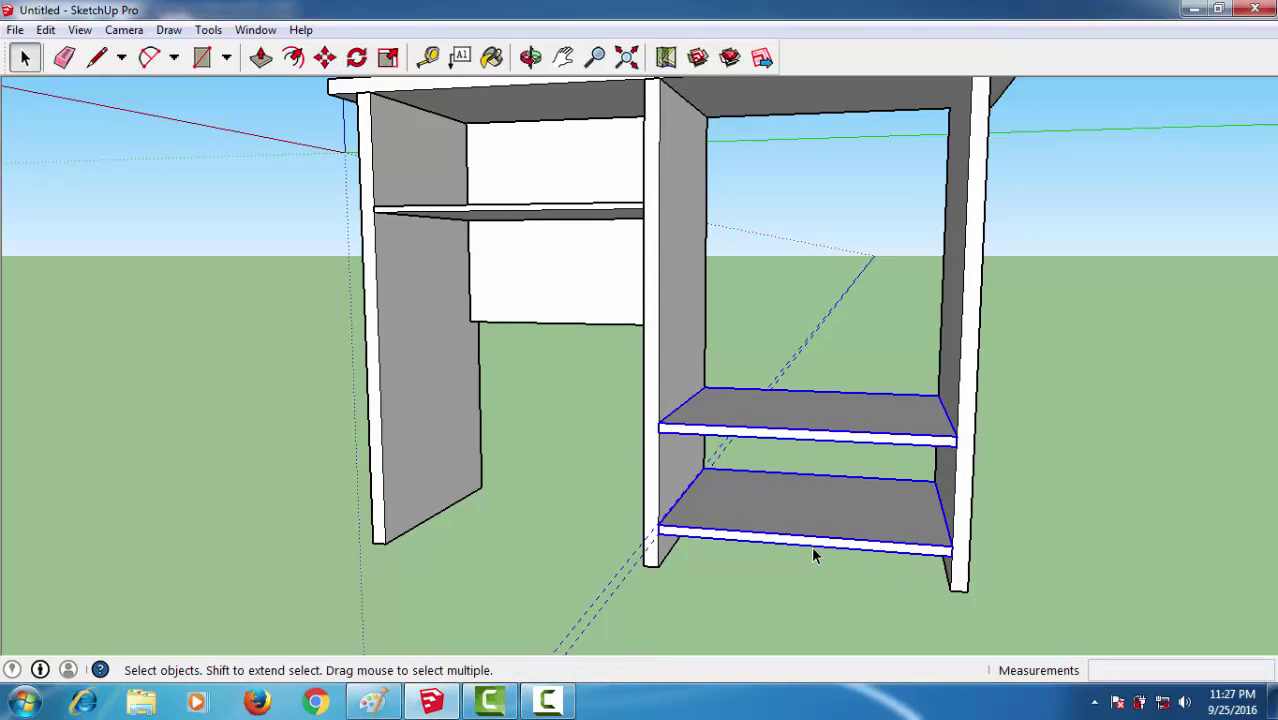
scroll(813, 548, down, 5)
mouse_move(820, 560)
middle_down()
mouse_move(861, 570)
mouse_move(731, 575)
middle_up()
click(731, 575)
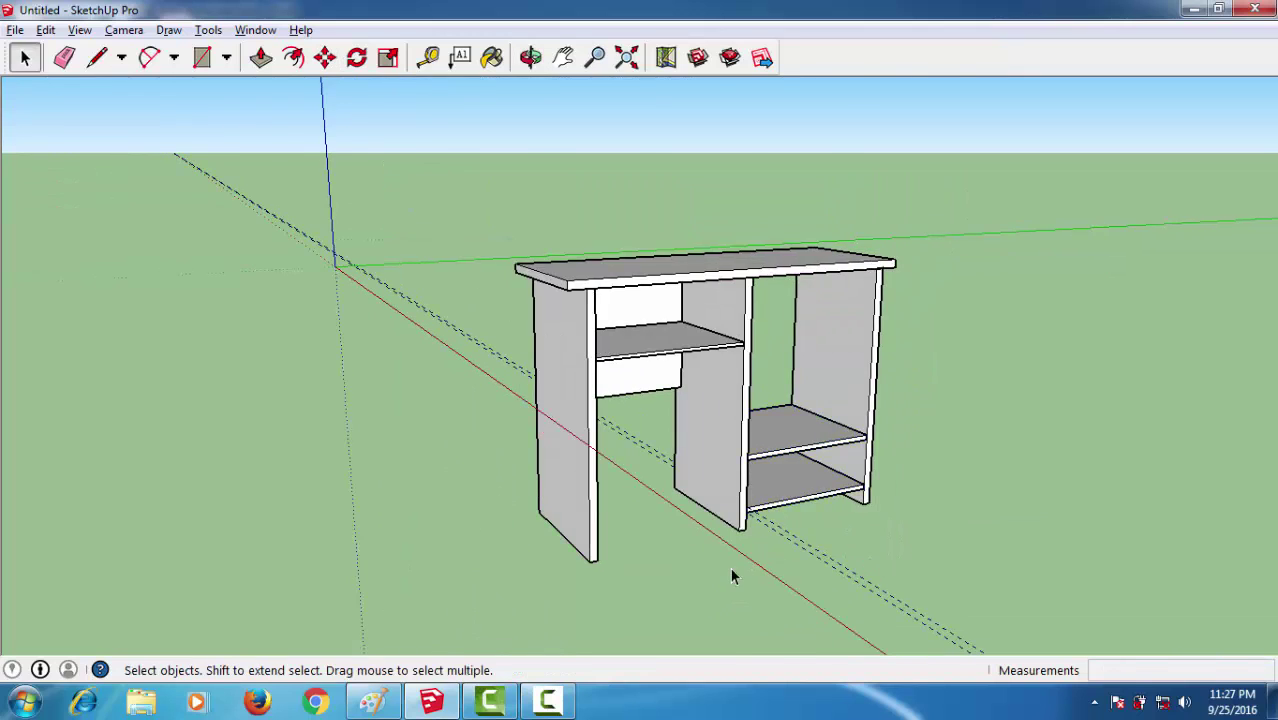
key(alt+Tab)
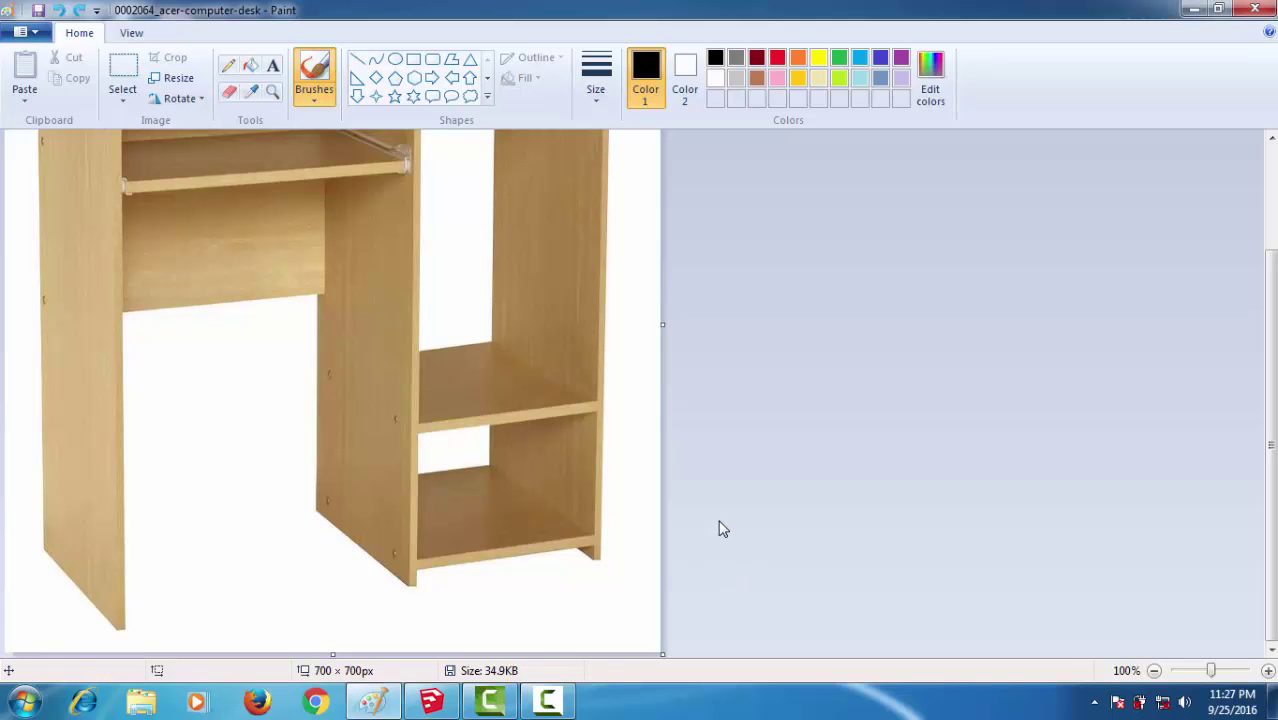
key(alt+Tab)
mouse_move(723, 528)
middle_down()
mouse_move(690, 545)
mouse_move(936, 588)
mouse_move(851, 547)
mouse_move(735, 557)
mouse_move(726, 534)
mouse_move(662, 545)
middle_up()
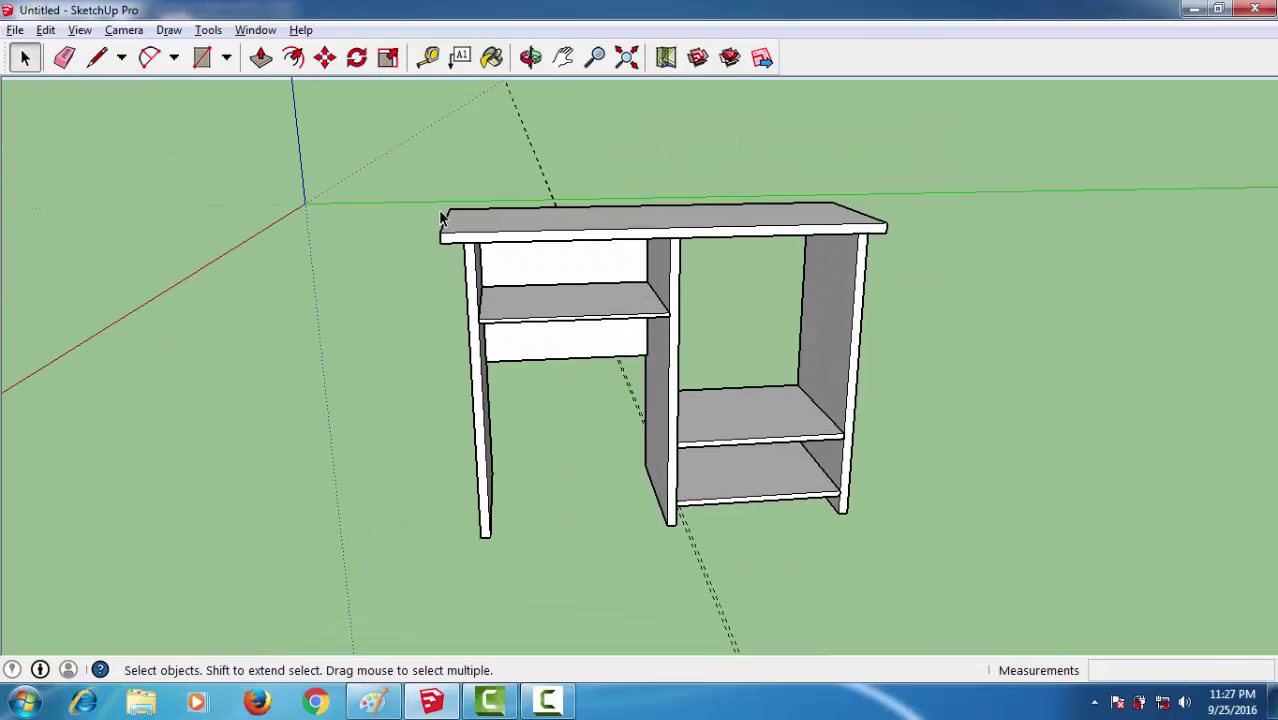
- Activate the Paint Bucket and switch the Materials collection to Wood
key(c)
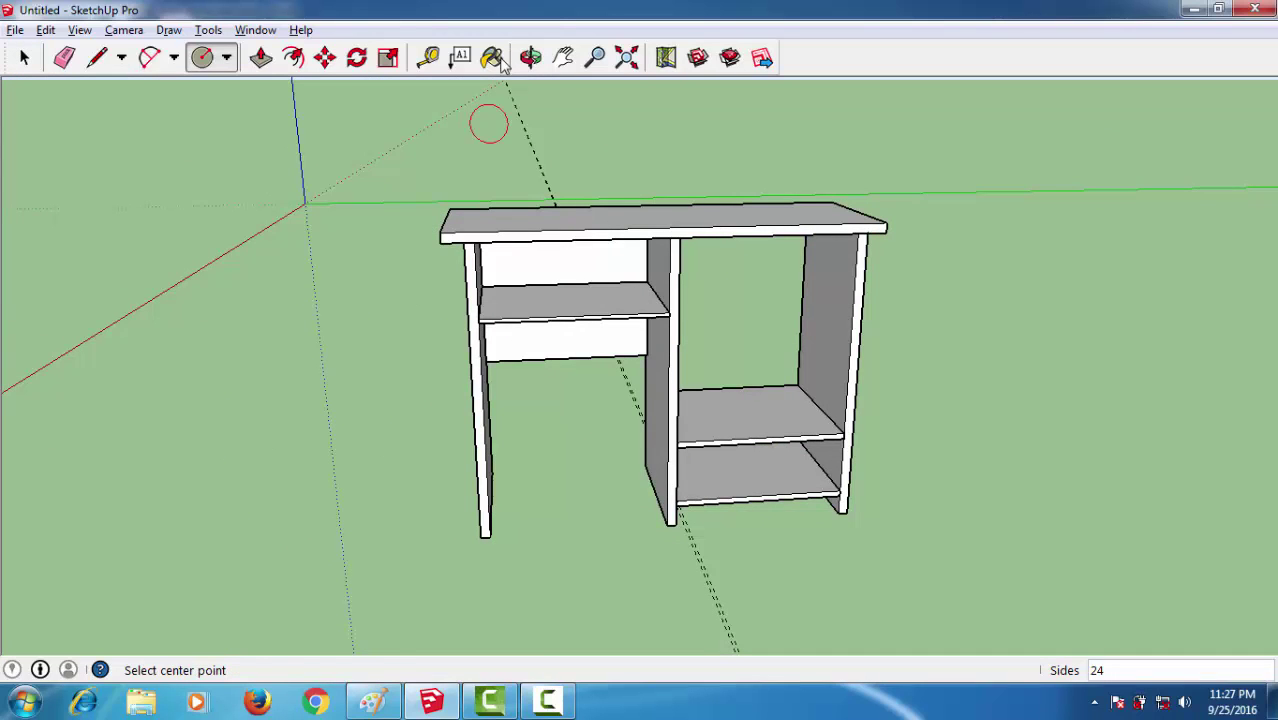
click(495, 59)
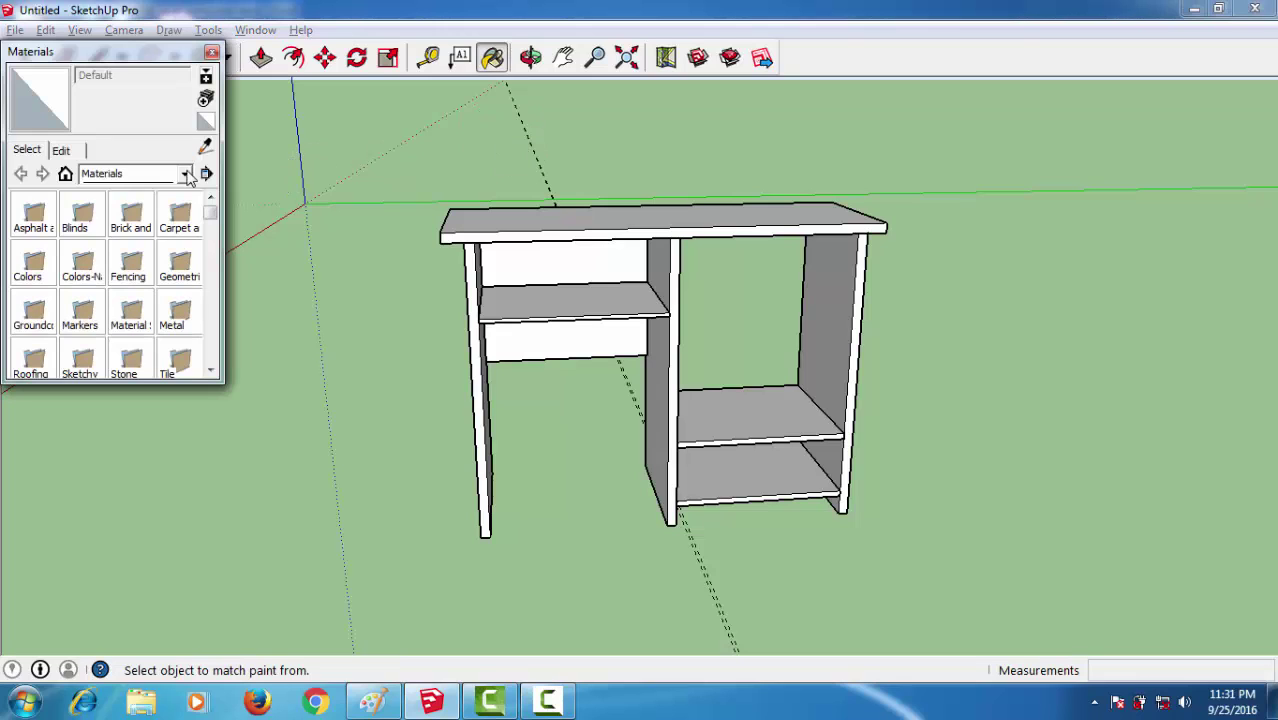
click(186, 175)
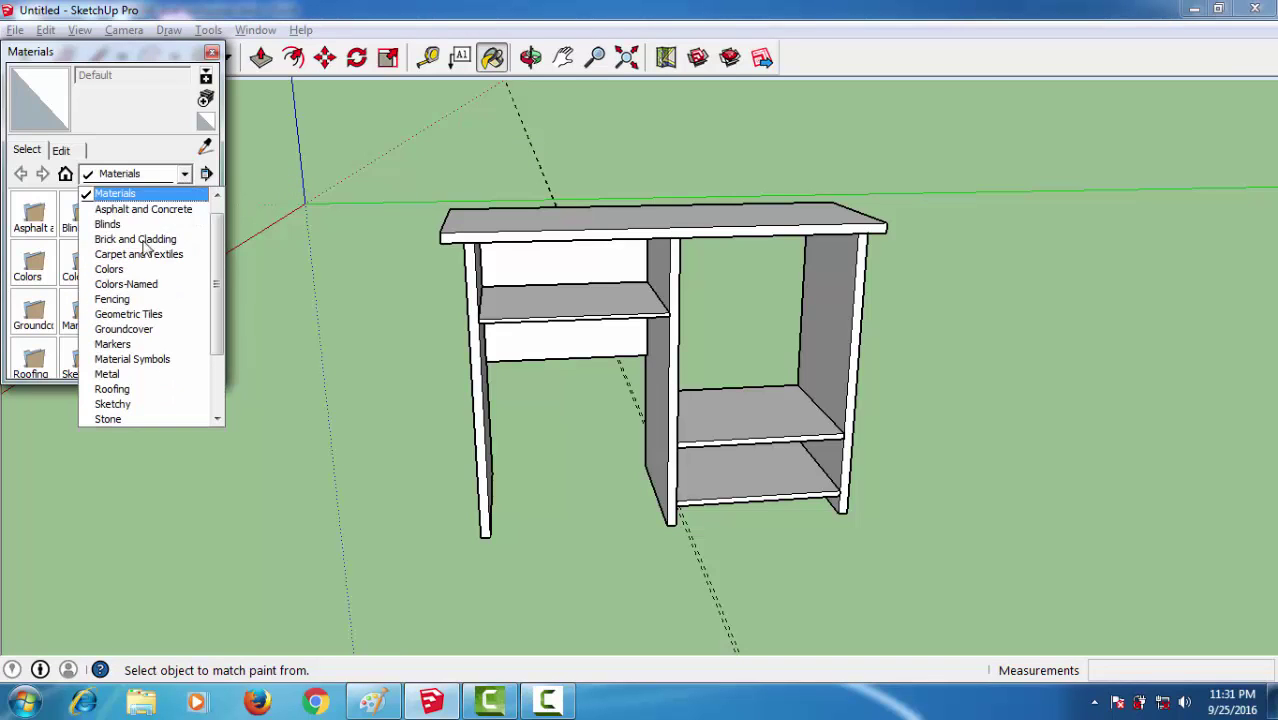
scroll(127, 403, down, 2)
click(125, 395)
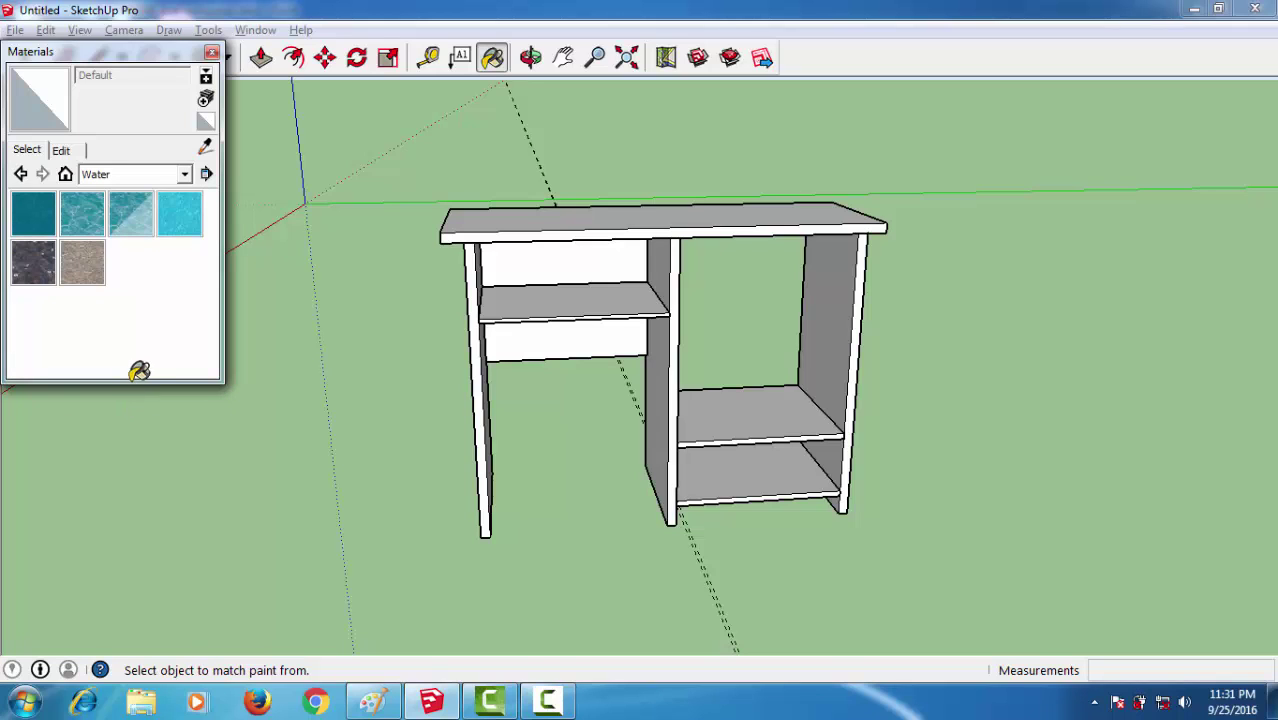
click(184, 175)
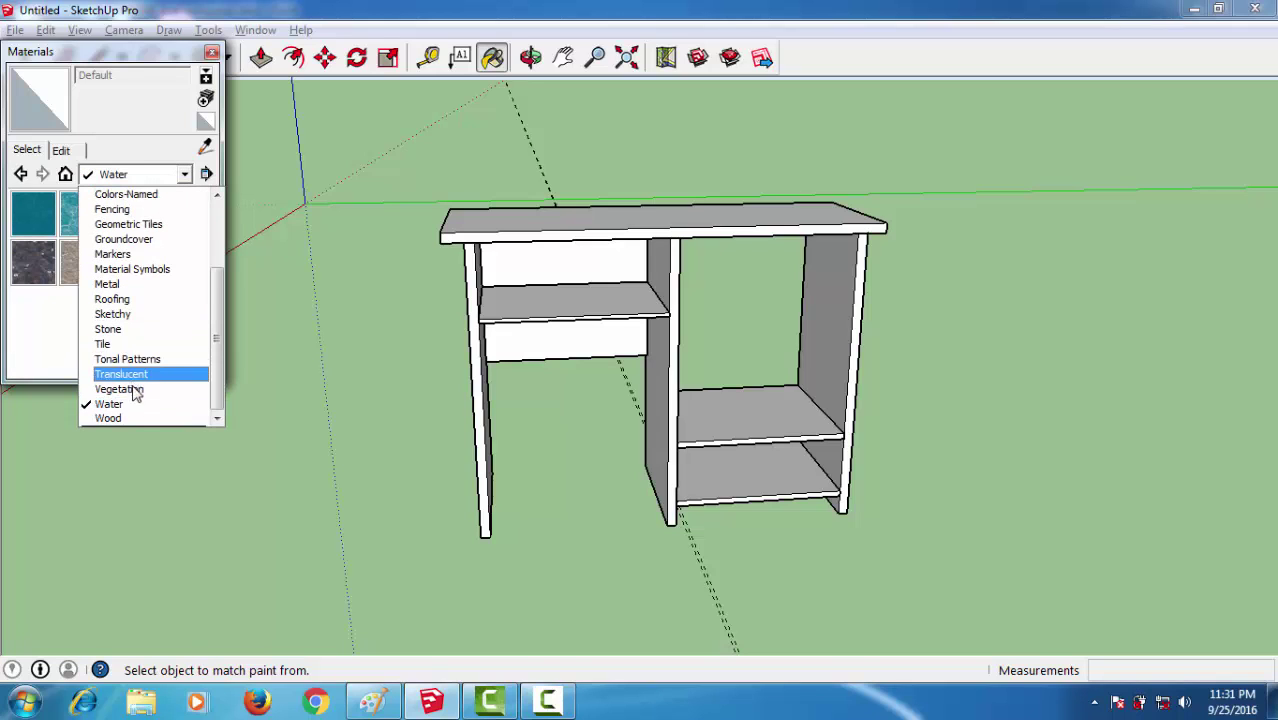
click(127, 418)
- Test Wood_Bamboo_Medium on the tabletop, then revert it to the default material
click(82, 213)
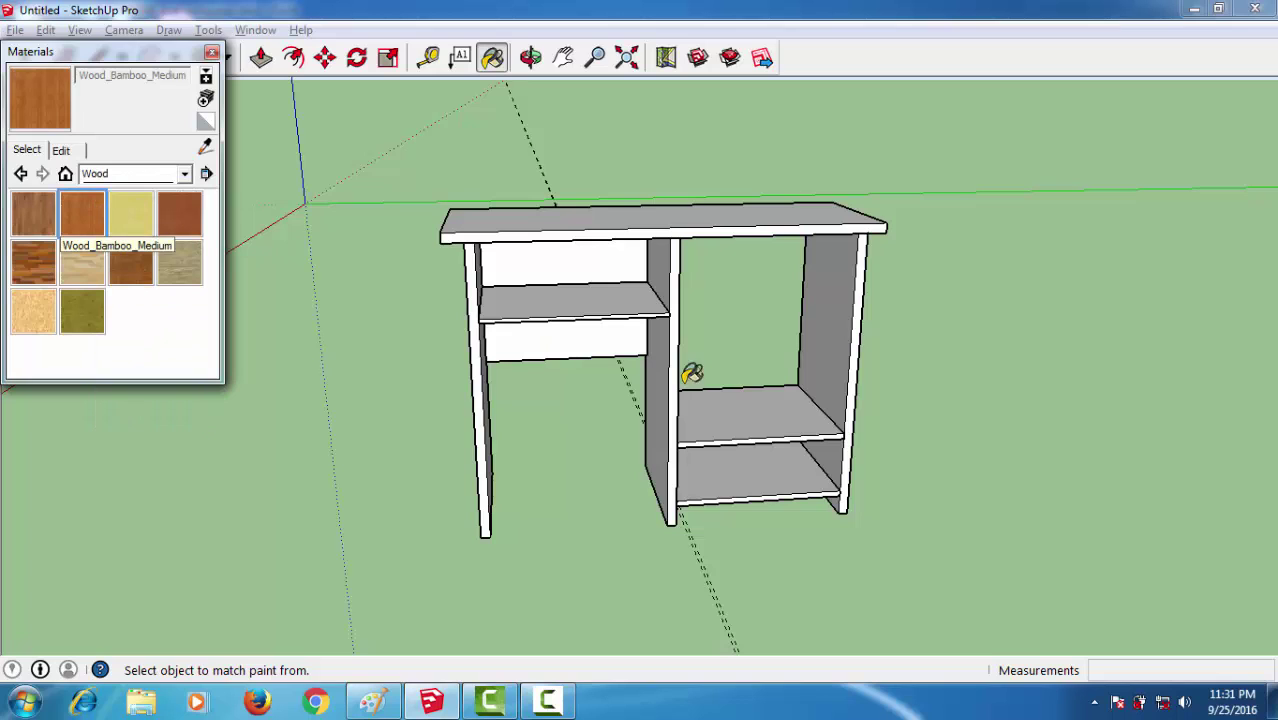
middle_drag(718, 350, 673, 296)
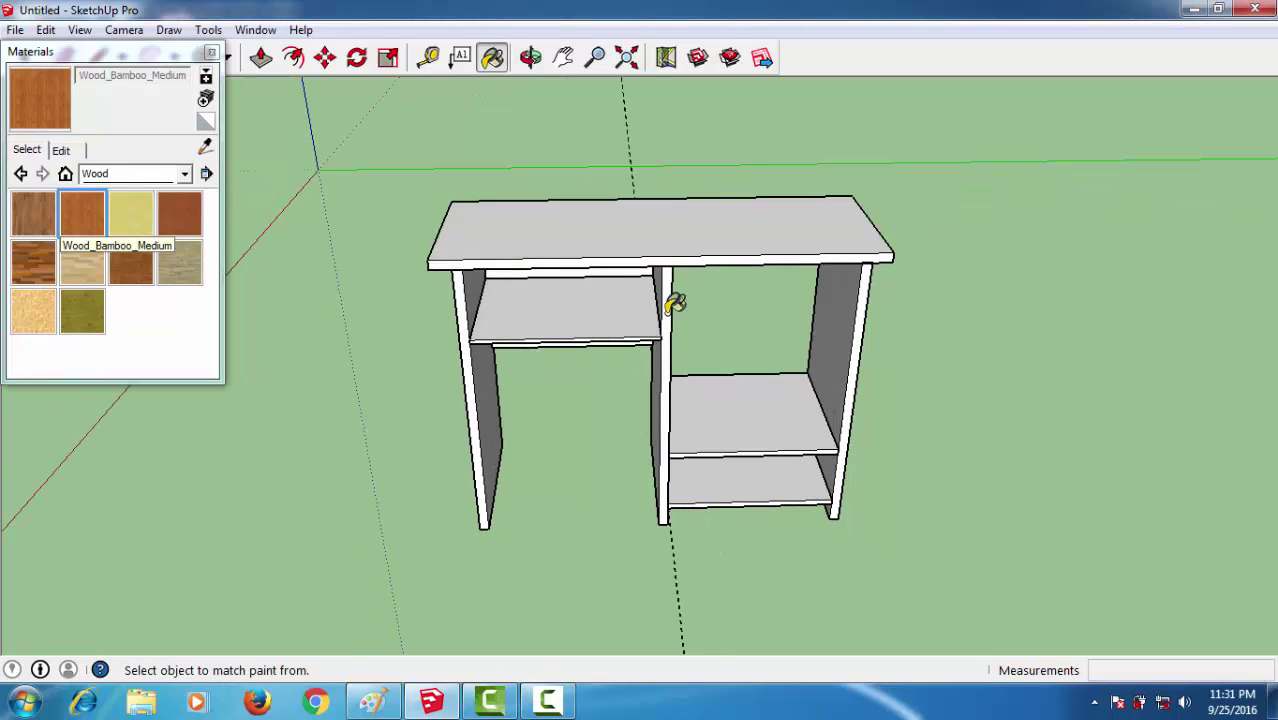
click(695, 252)
alt+click(790, 422)
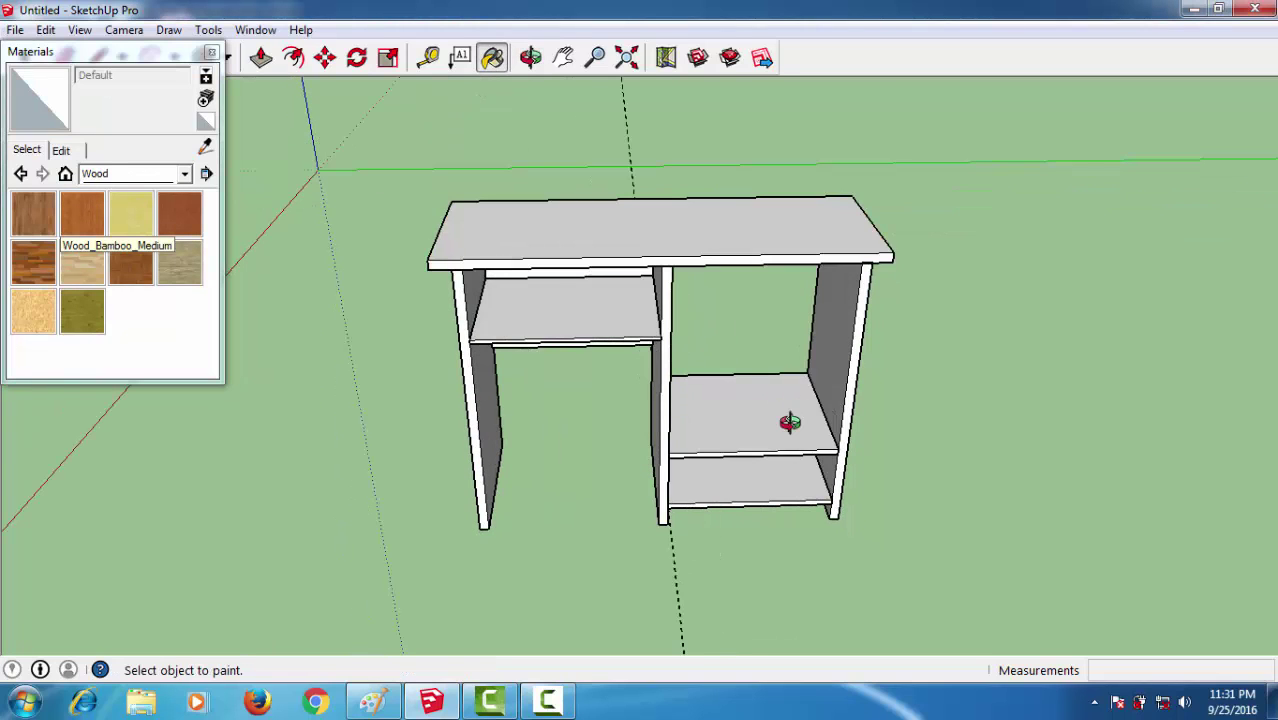
key(space)
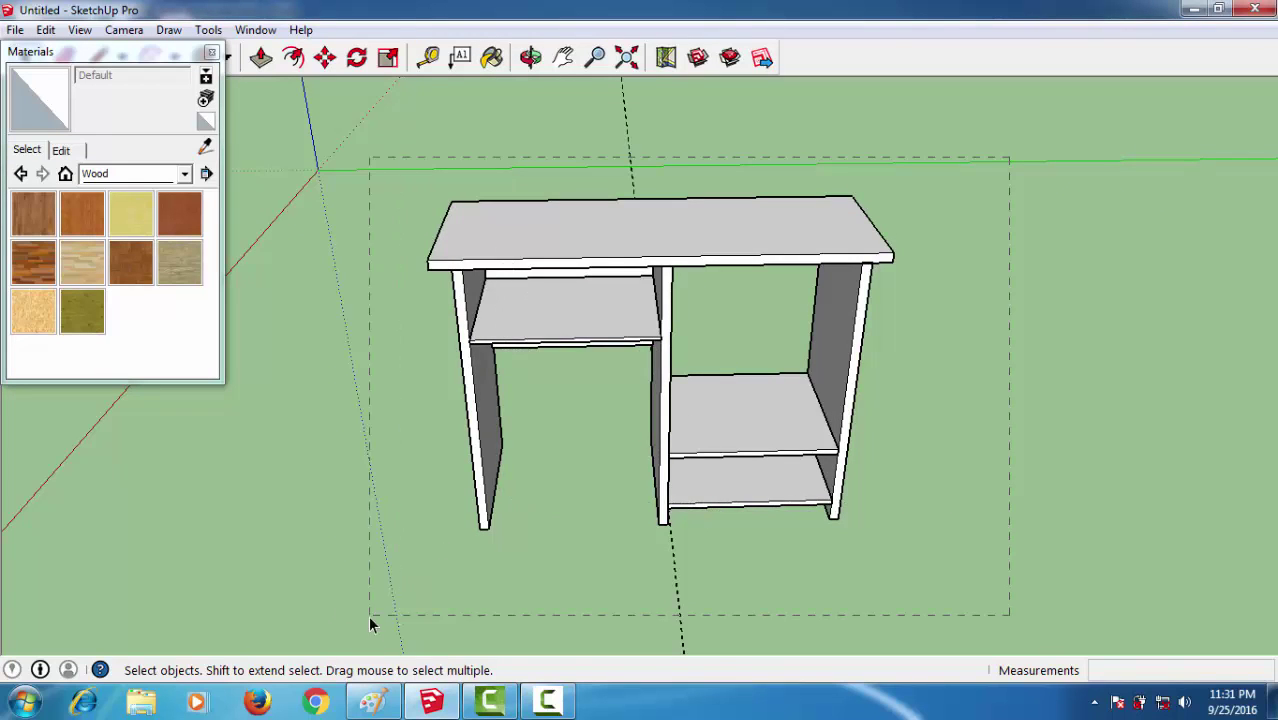
- Group the whole desk into one component and paint it Wood_Bamboo_Medium
drag(418, 573, 368, 615)
key(g)
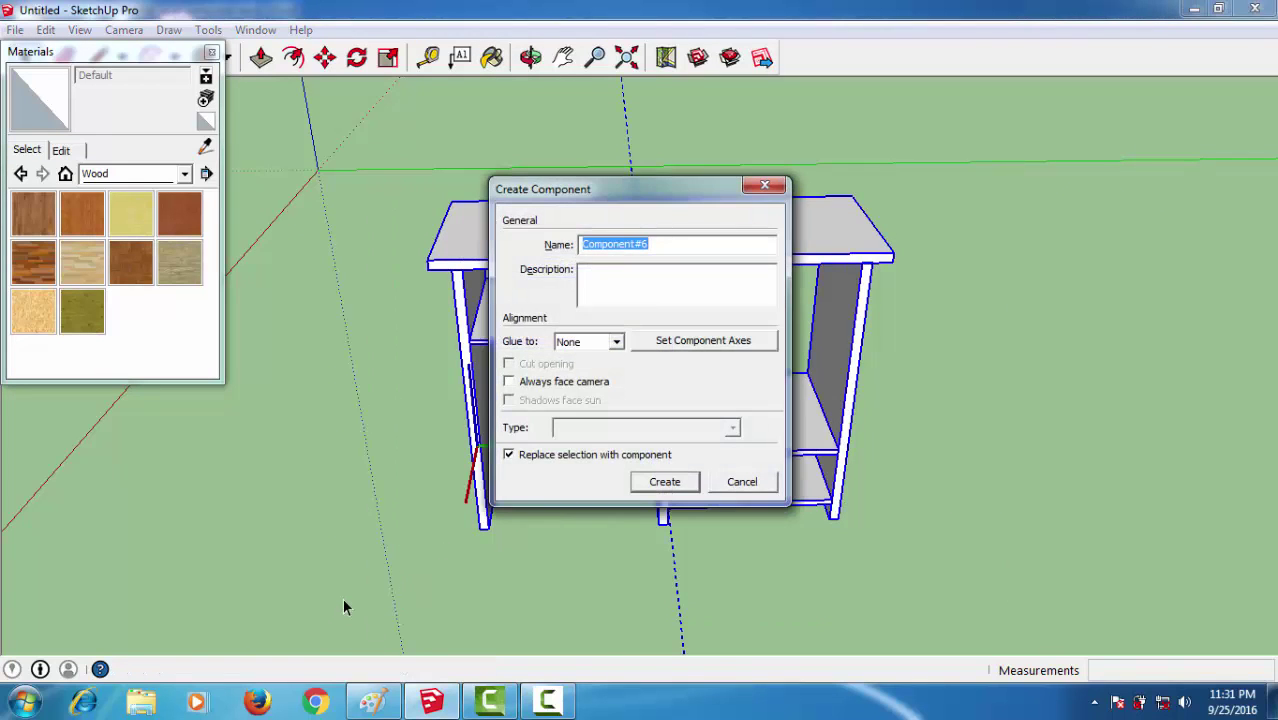
key(Return)
click(82, 213)
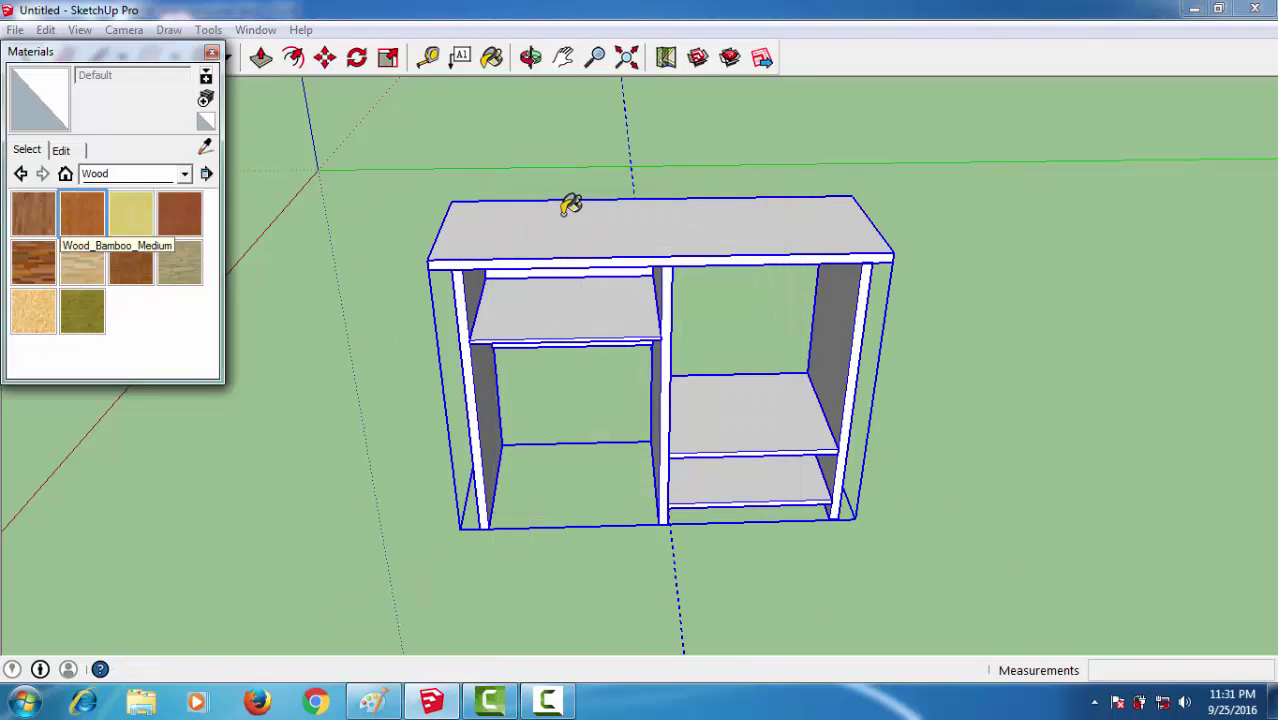
click(602, 206)
- Try Wood_Board_Cork on the desk, then repaint it back to Wood_Bamboo_Medium
mouse_move(566, 469)
middle_down()
mouse_move(639, 448)
mouse_move(154, 344)
middle_up()
click(124, 206)
click(714, 252)
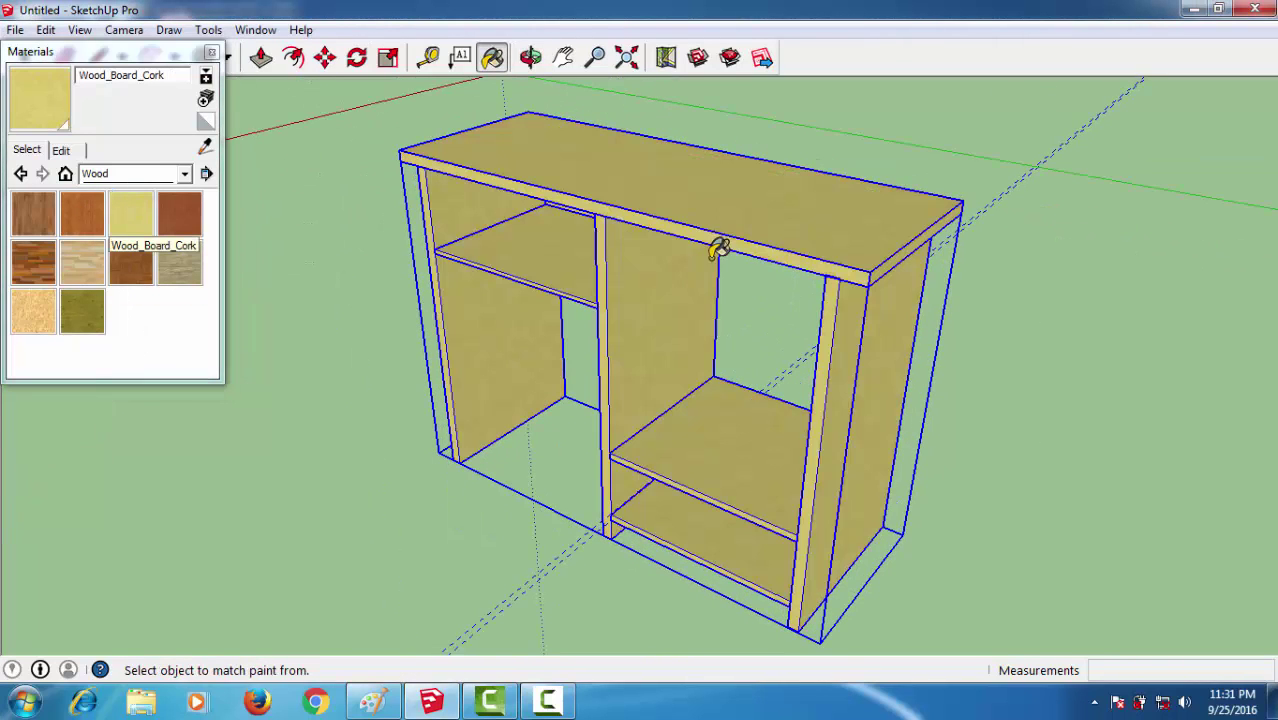
middle_drag(629, 410, 585, 471)
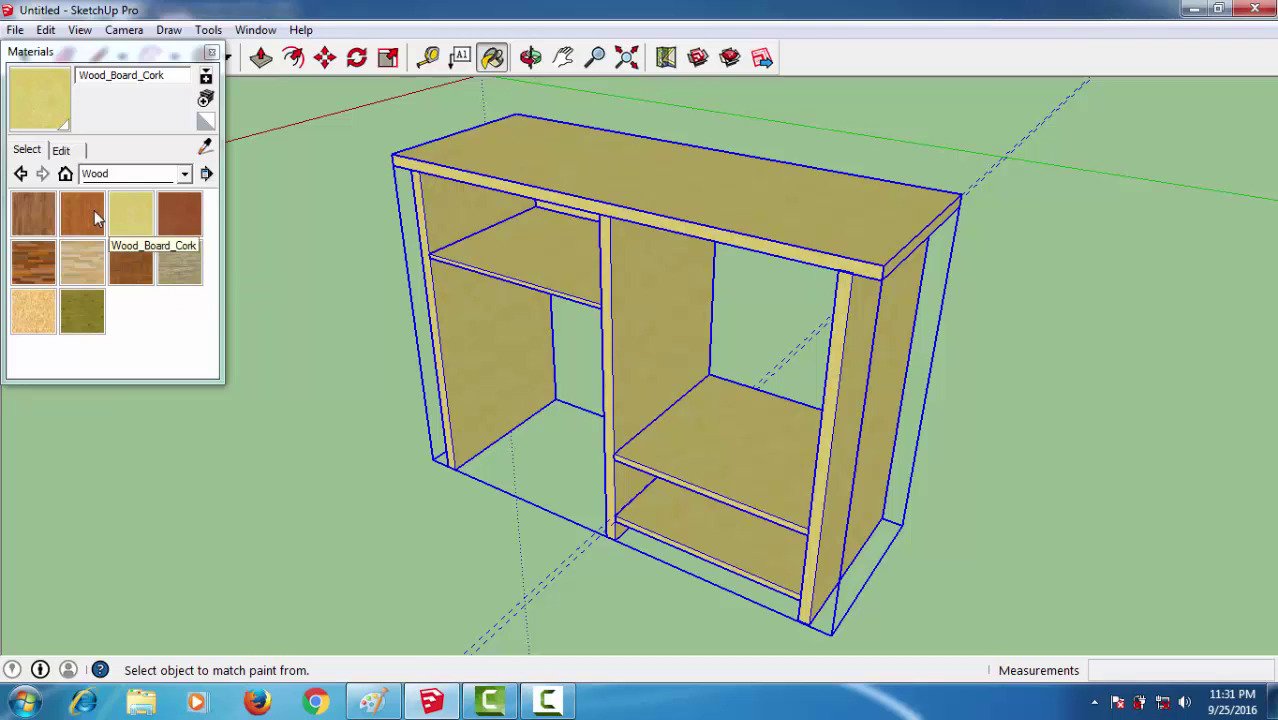
click(94, 212)
click(695, 158)
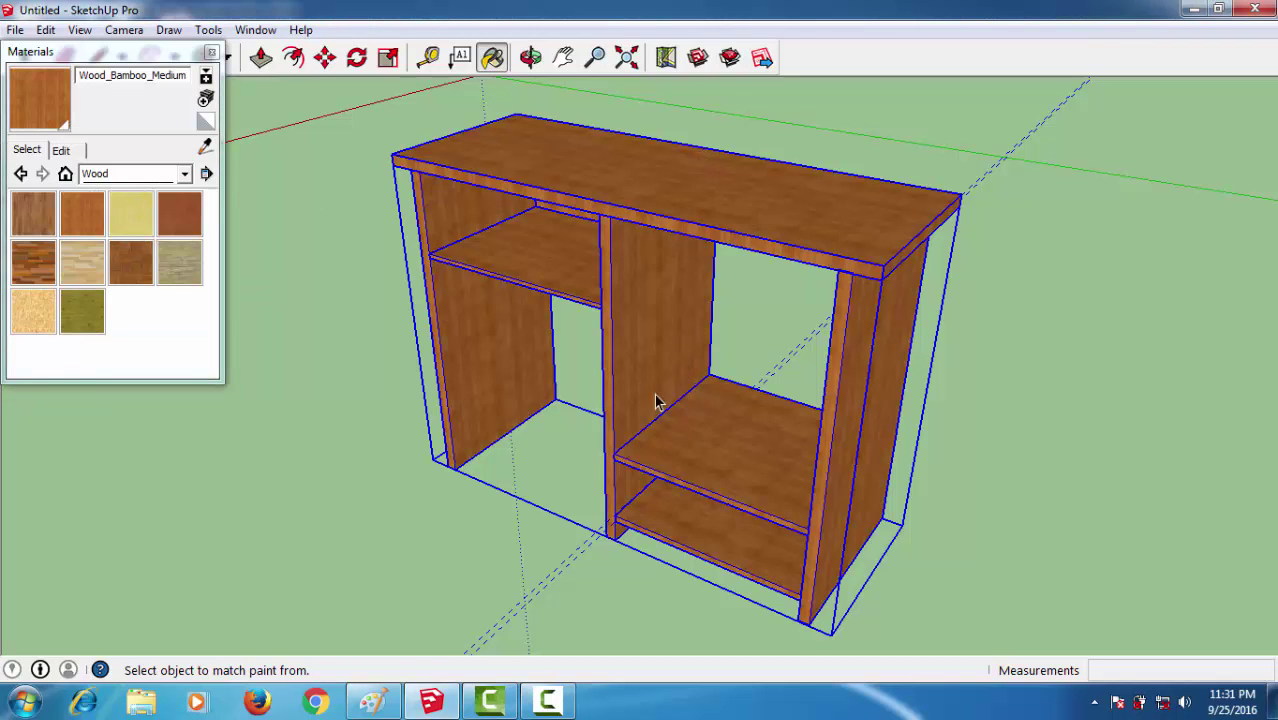
key(space)
click(959, 439)
scroll(953, 470, down, 3)
- Copy the wooden desk with Move plus Ctrl and drop the copy beside the original
middle_drag(953, 500, 983, 464)
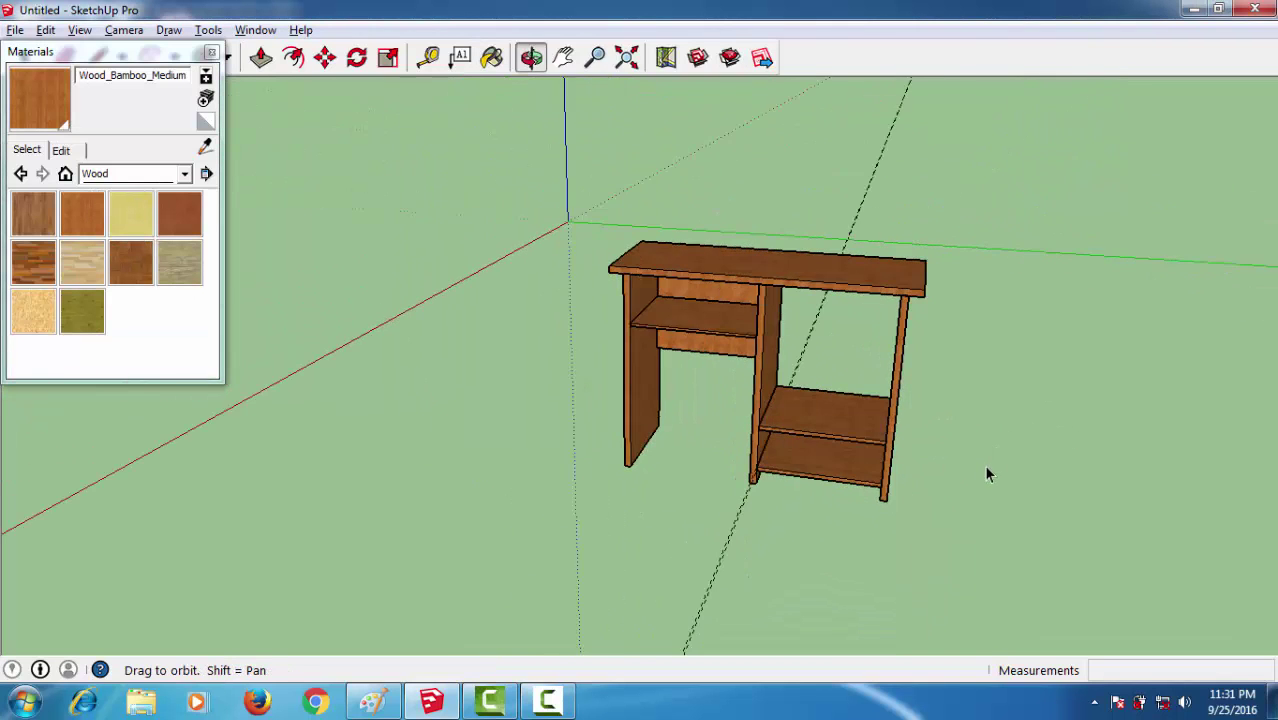
scroll(962, 455, up, 2)
click(823, 424)
key(m)
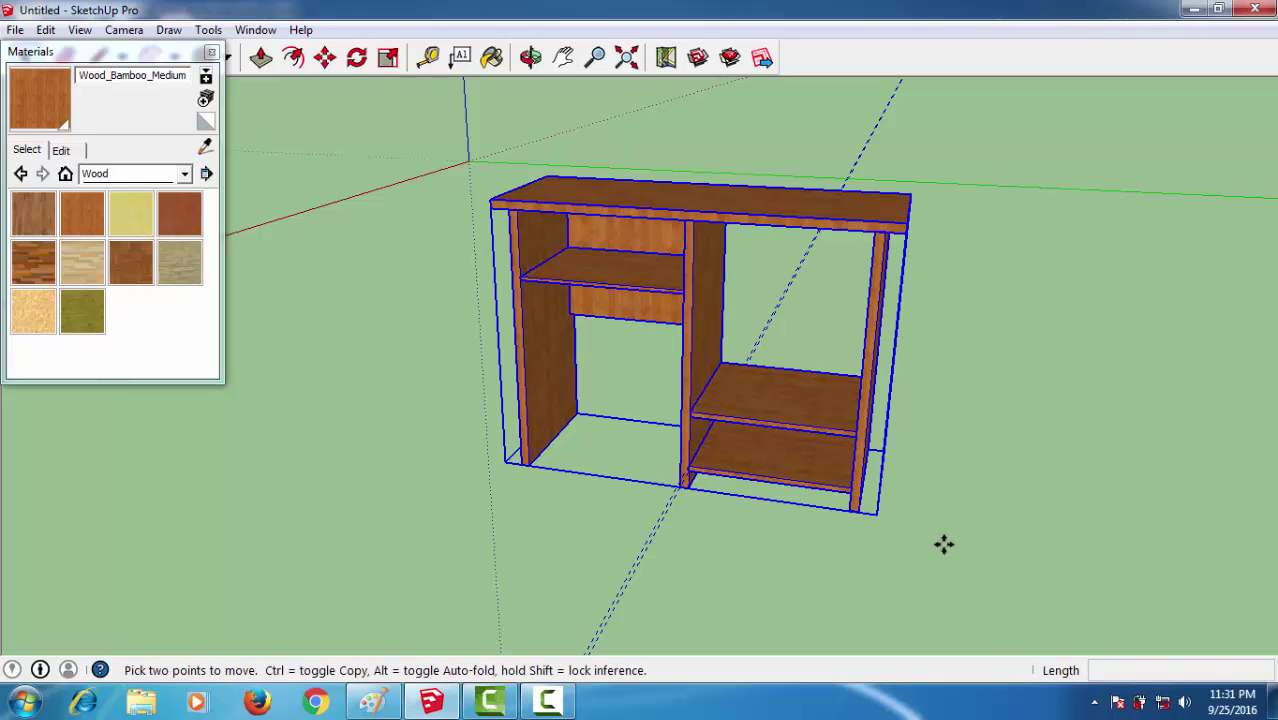
scroll(933, 517, down, 2)
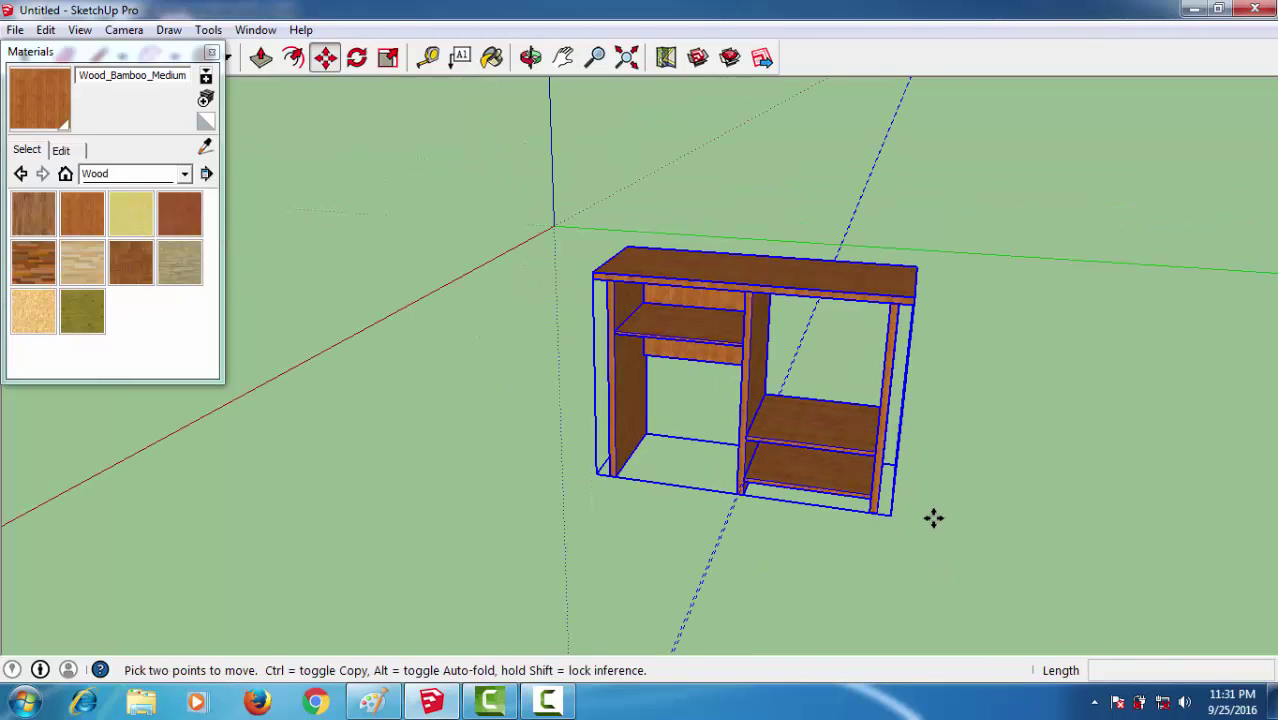
click(876, 507)
key(ctrl)
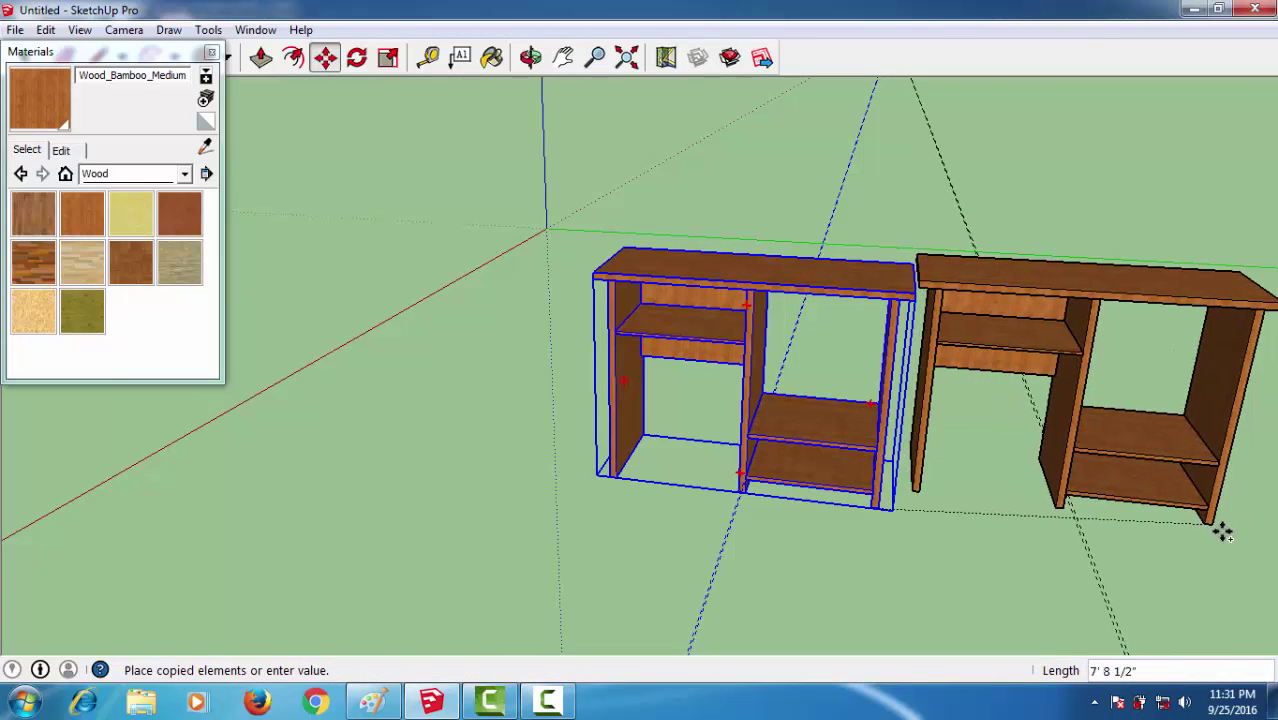
click(1230, 546)
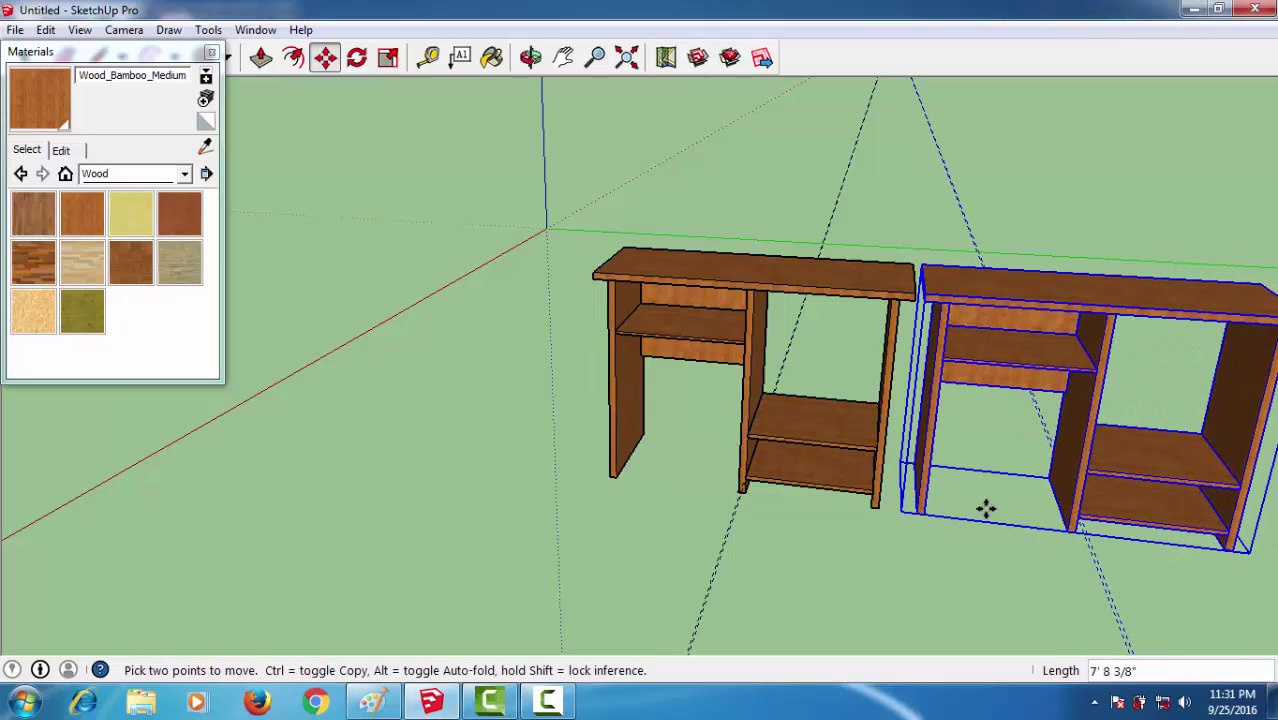
- View both desks from lower down and select the copied desk
mouse_move(986, 509)
middle_down()
mouse_move(705, 491)
mouse_move(722, 457)
mouse_move(890, 440)
middle_up()
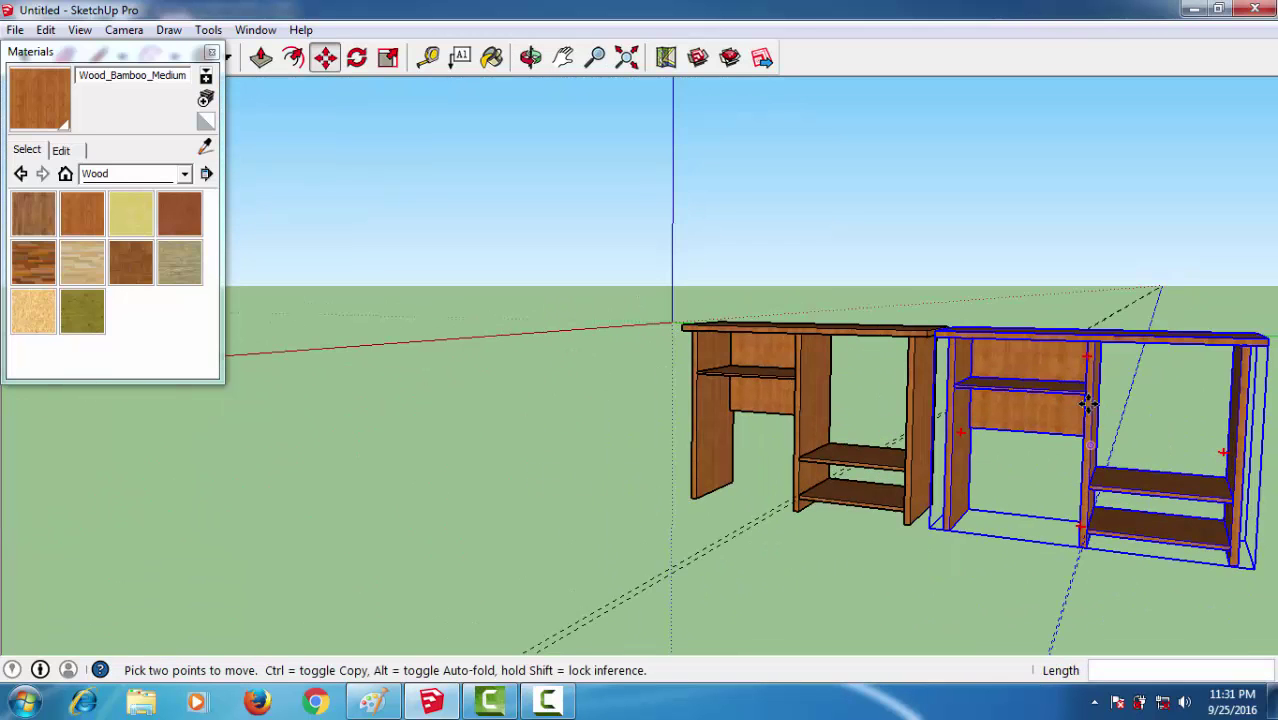
key(ctrl+t)
key(space)
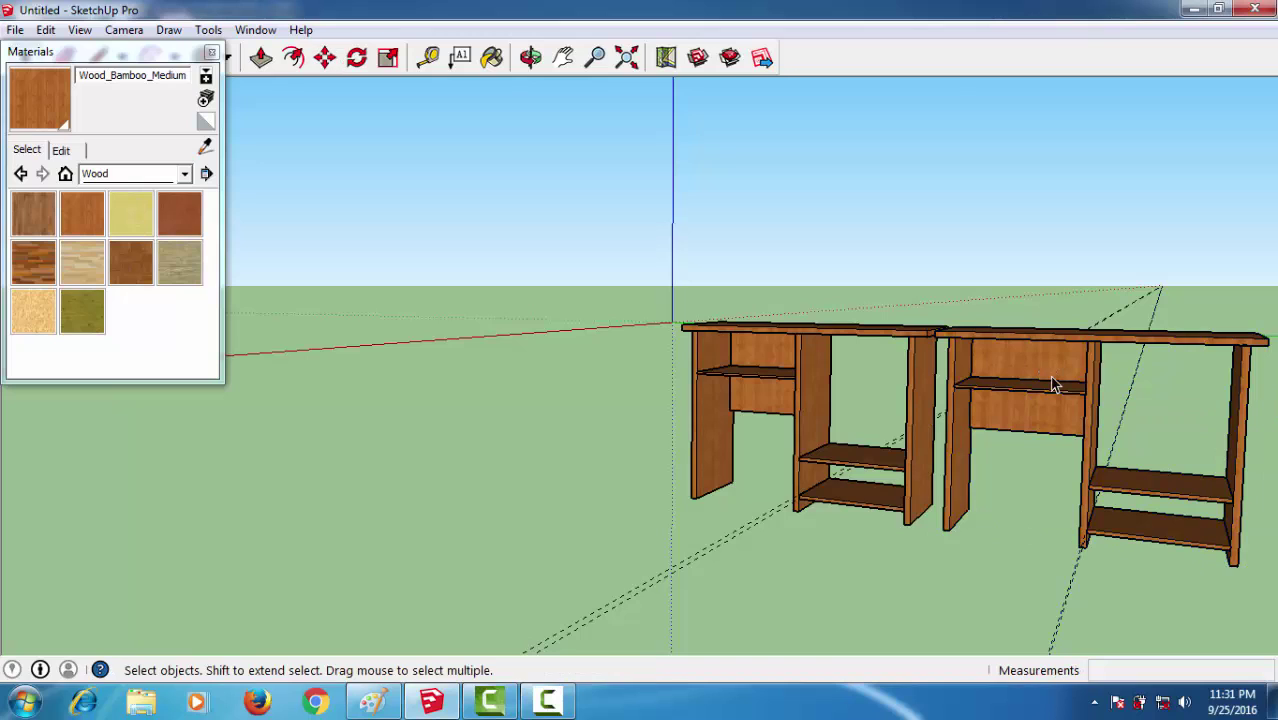
click(1053, 386)
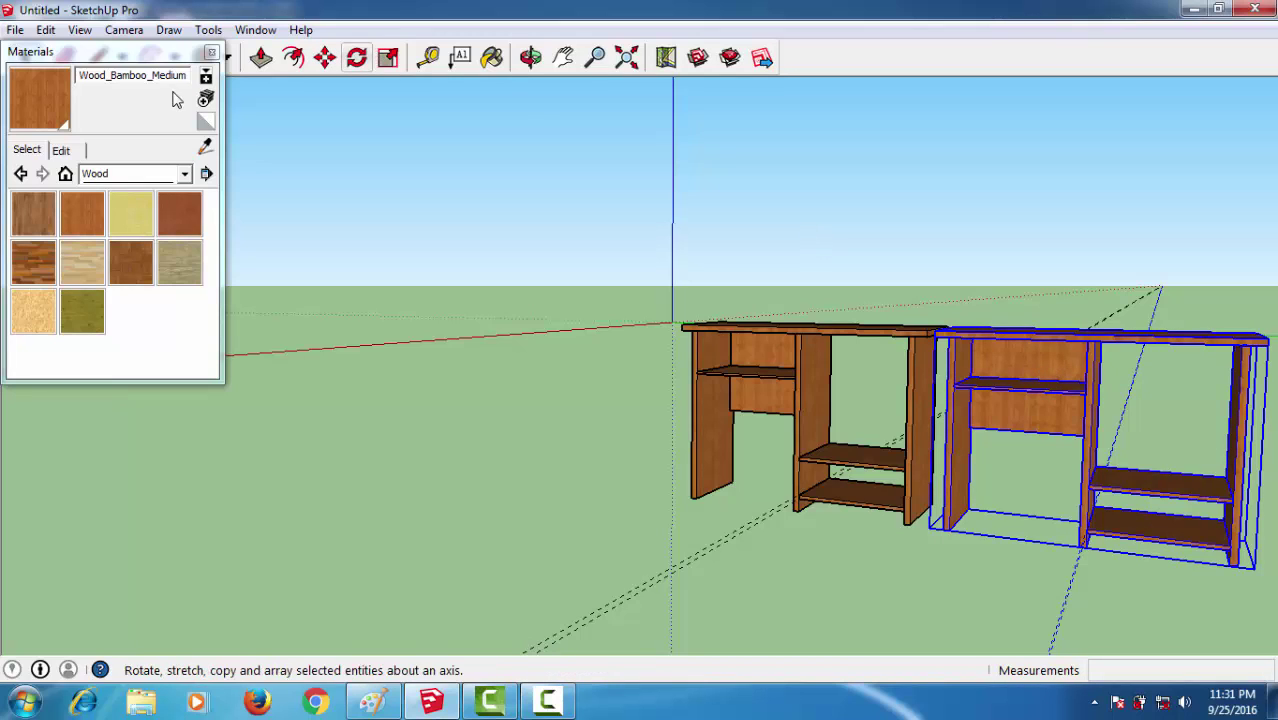
right_click(1055, 370)
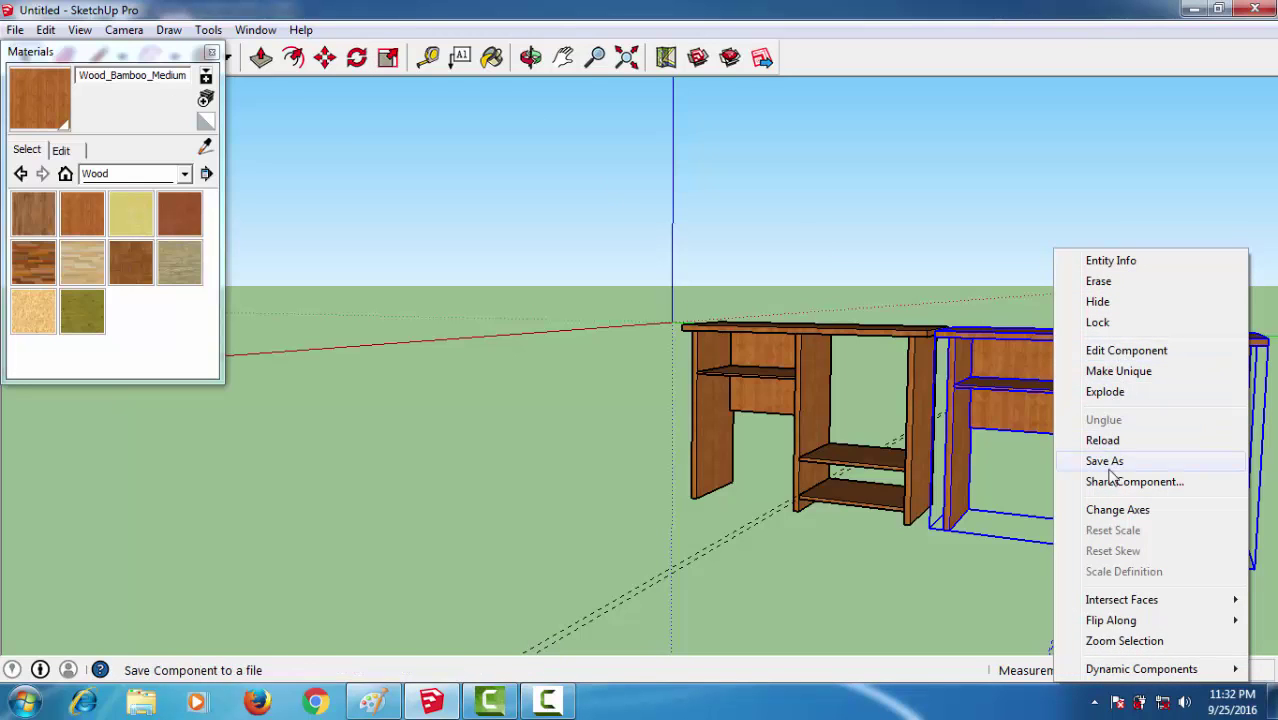
click(1119, 371)
click(1041, 476)
click(1052, 374)
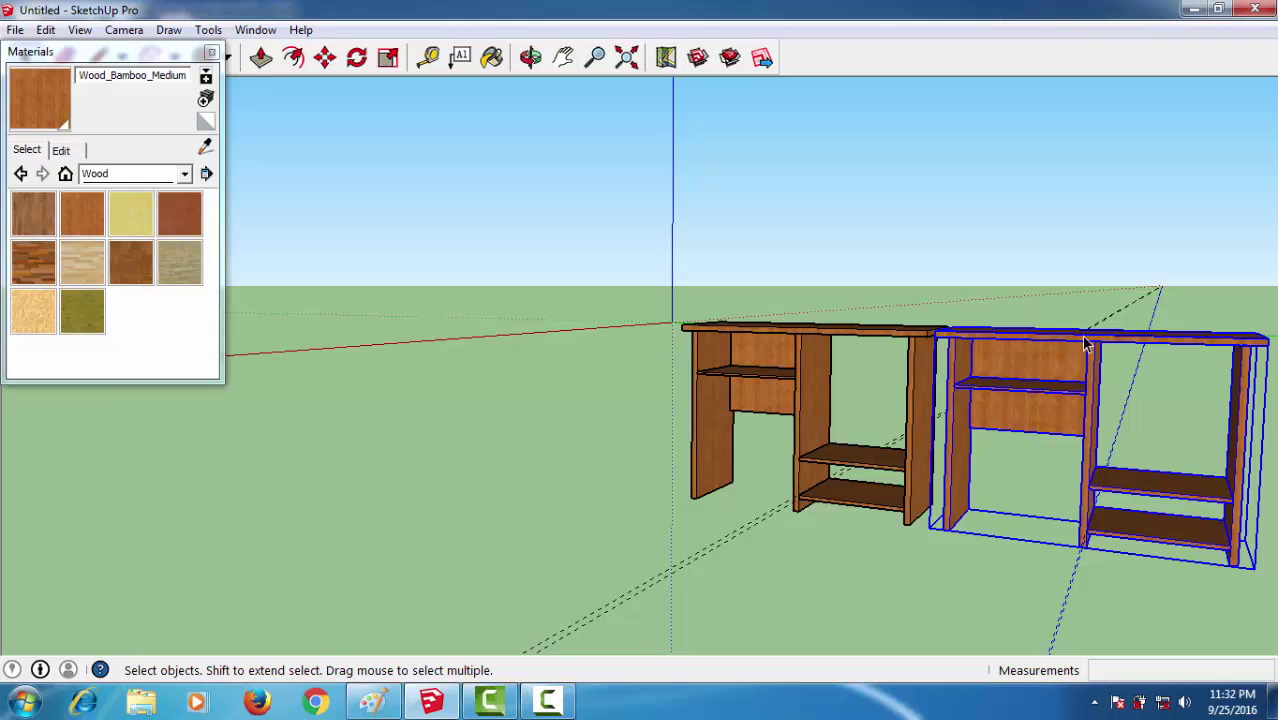
right_click(1052, 372)
click(1105, 392)
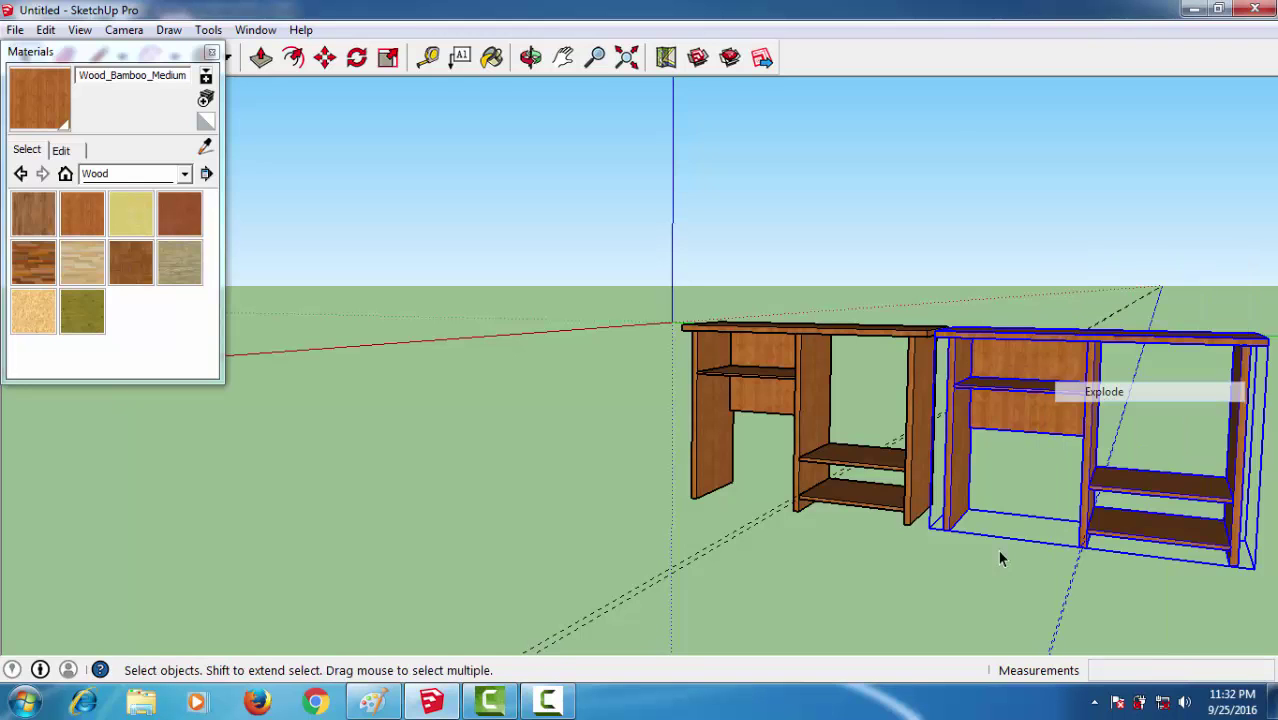
mouse_move(1008, 476)
middle_down()
mouse_move(846, 533)
mouse_move(958, 506)
middle_up()
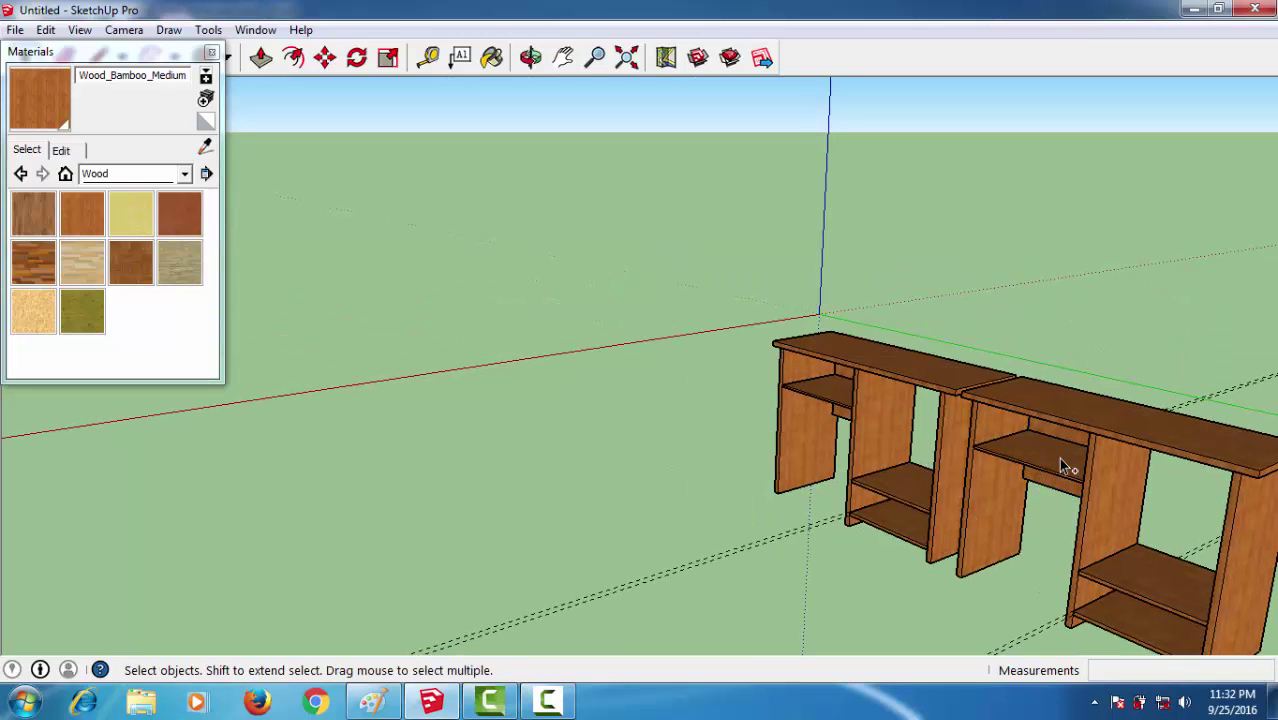
click(1086, 416)
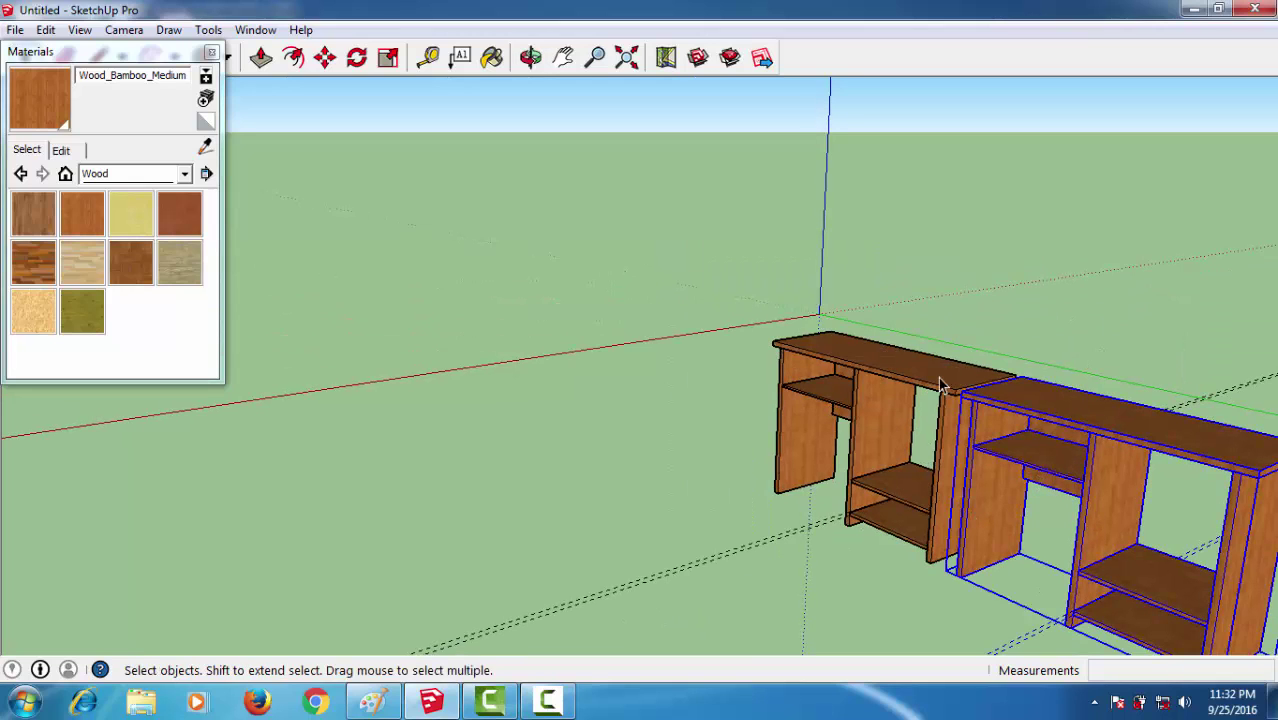
click(80, 30)
click(80, 30)
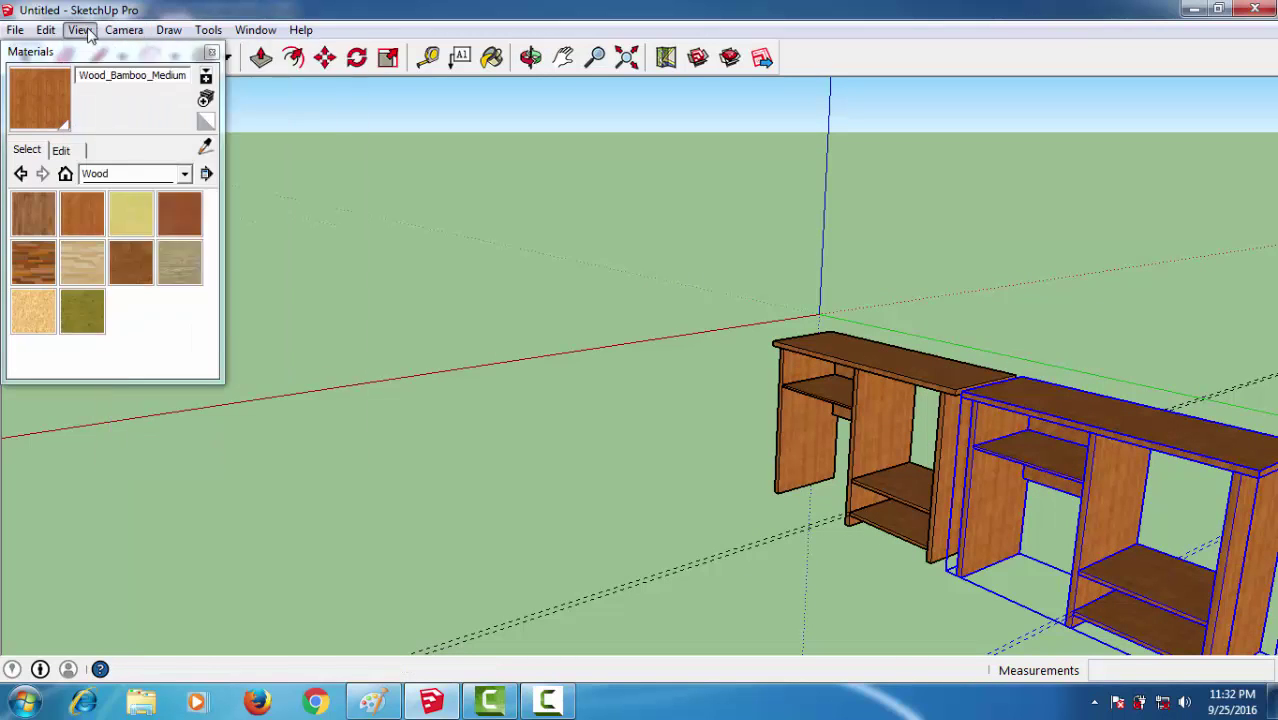
click(45, 30)
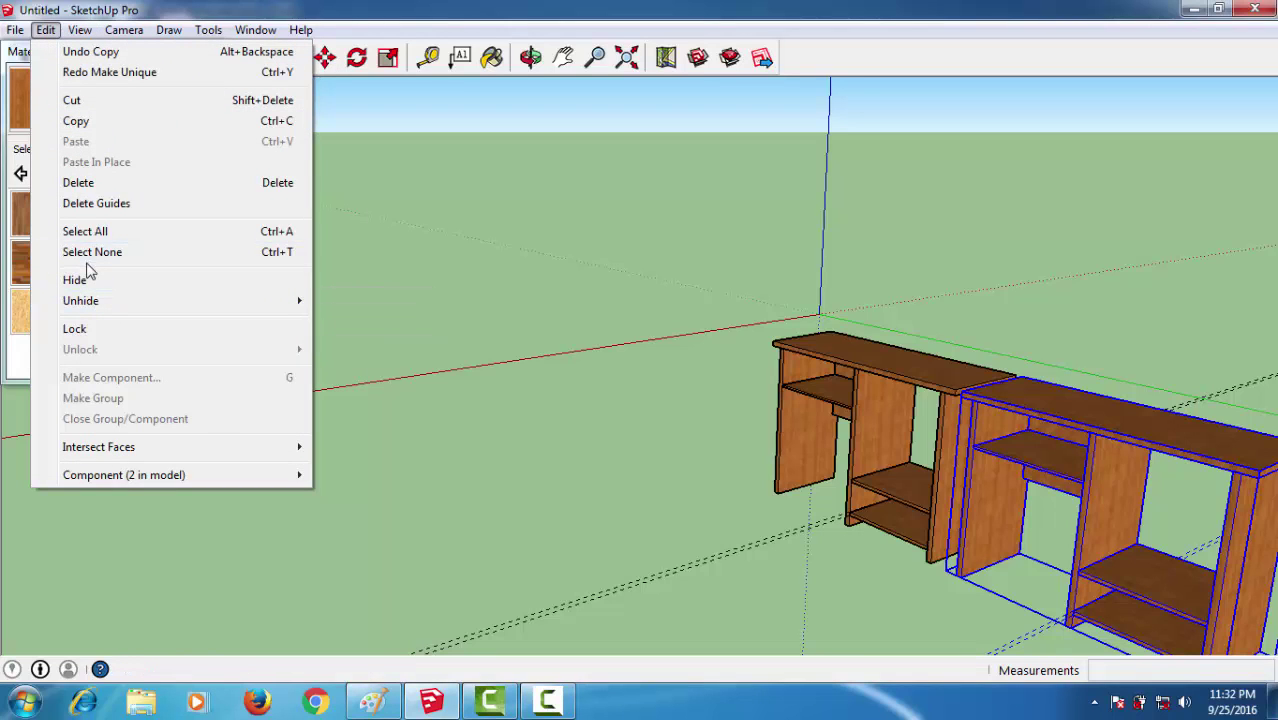
click(438, 304)
- Paint the copied desk's top with Wood_Board_Cork
click(430, 285)
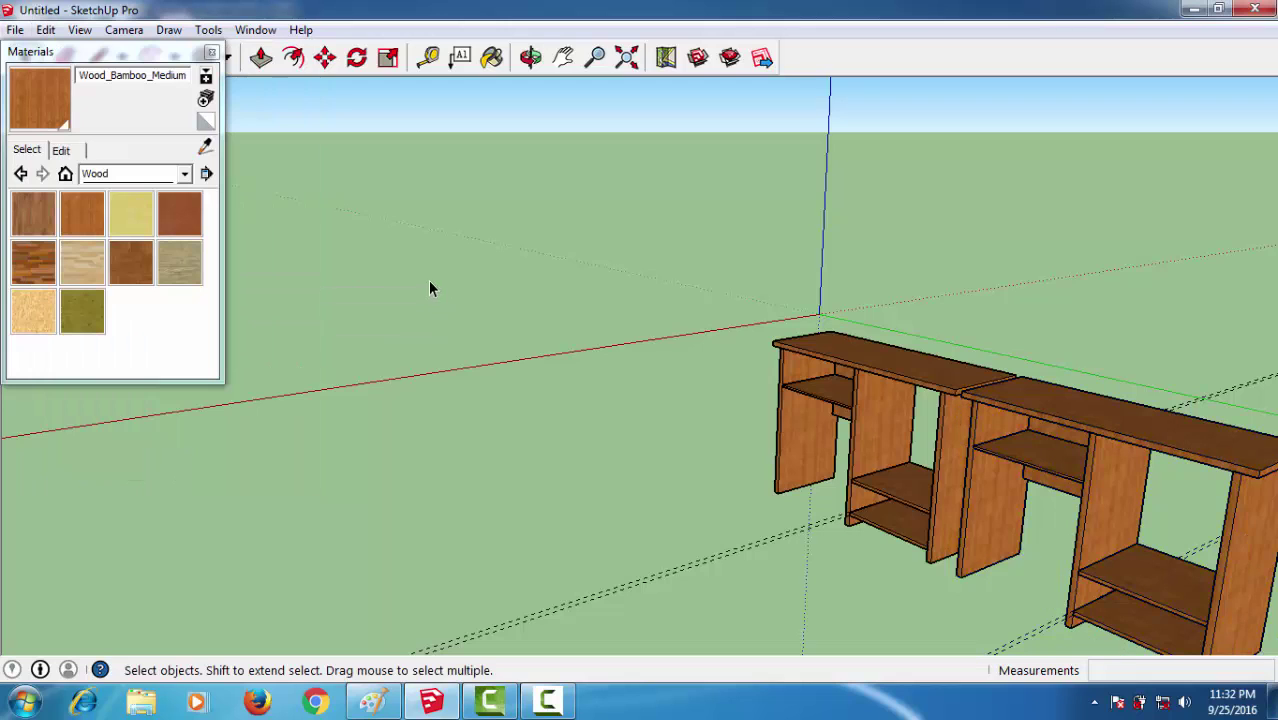
middle_drag(430, 285, 680, 120)
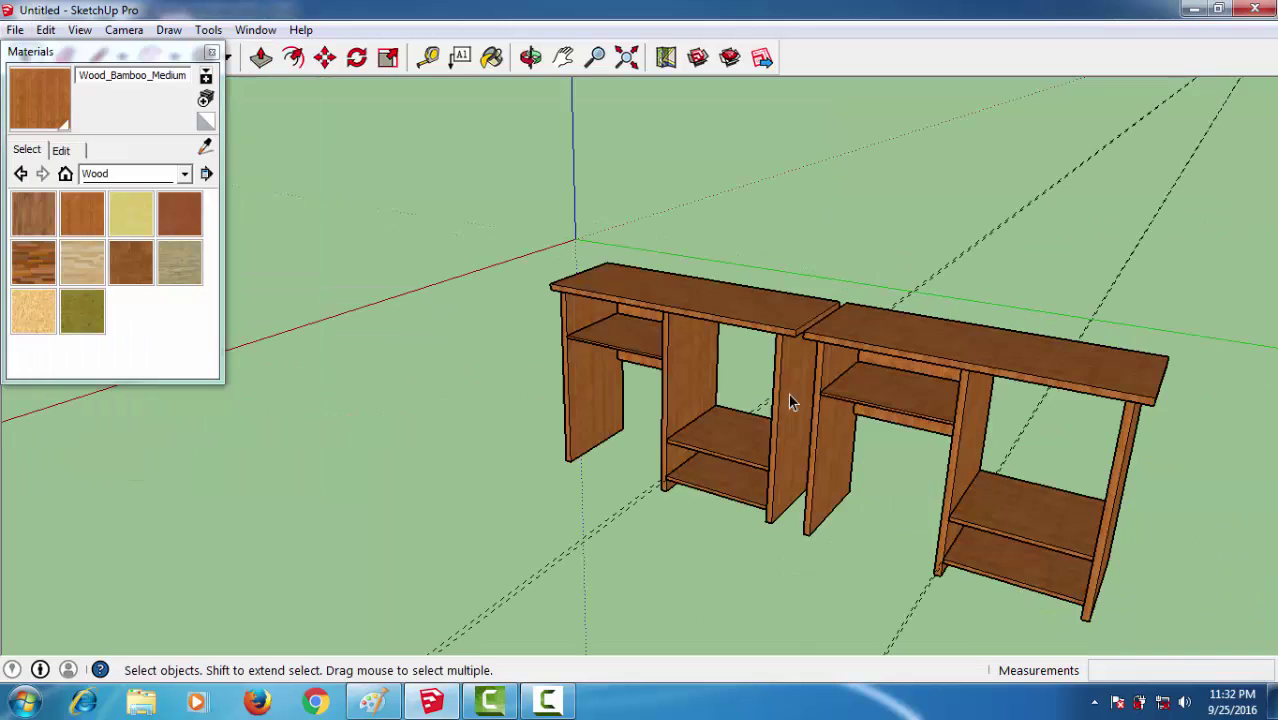
double_click(963, 345)
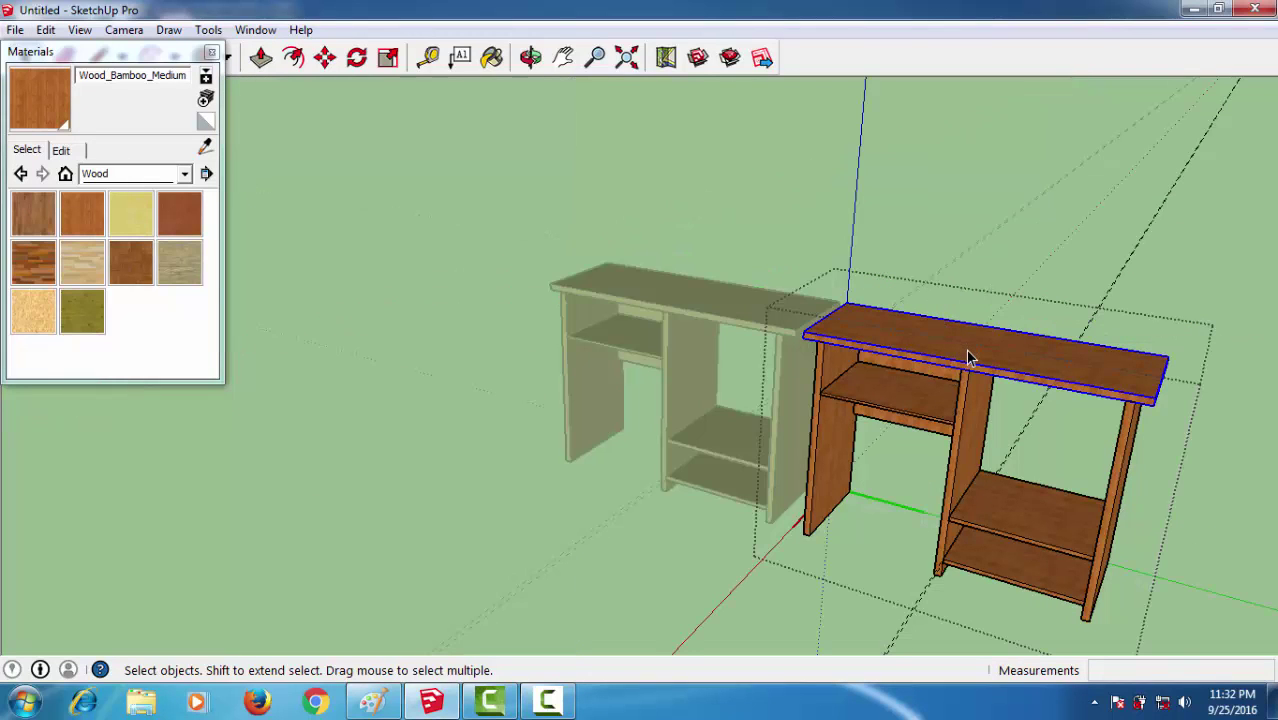
click(143, 230)
click(1105, 366)
key(space)
click(865, 517)
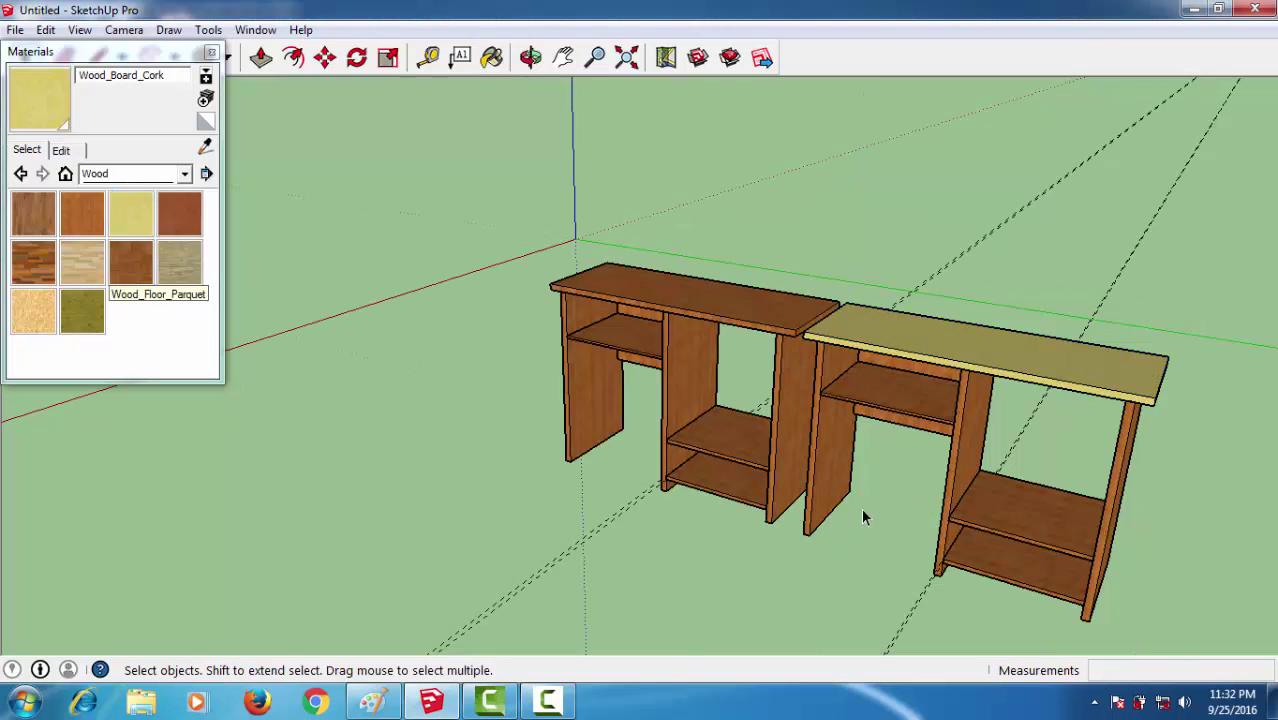
- Paint the keyboard shelf with Wood_OSB, replacing a trial of Wood_Floor_Light
double_click(911, 403)
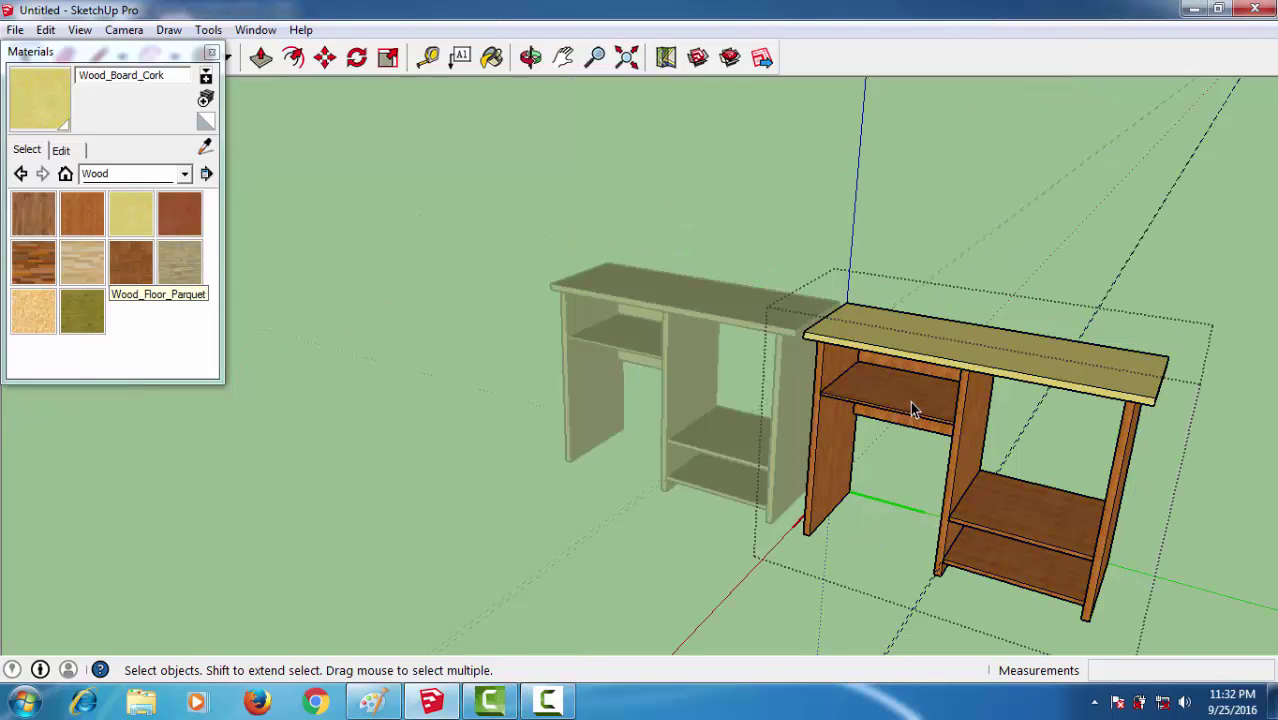
double_click(910, 401)
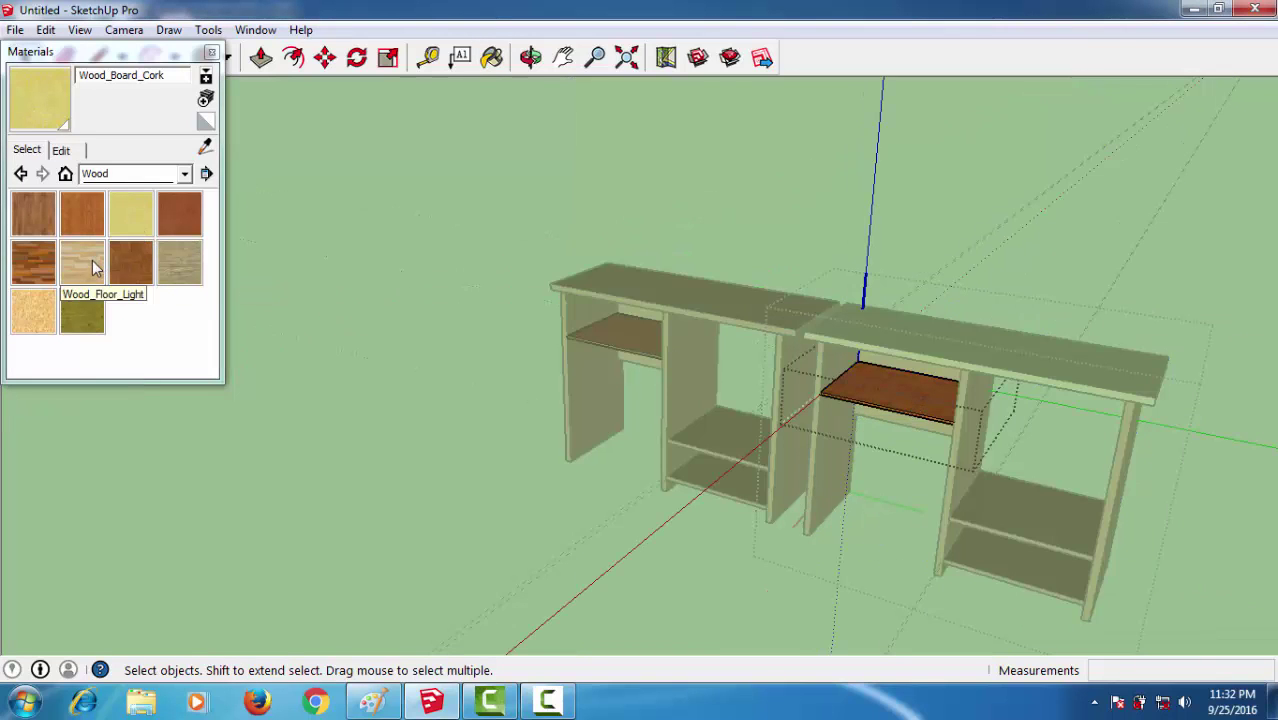
click(82, 262)
click(914, 393)
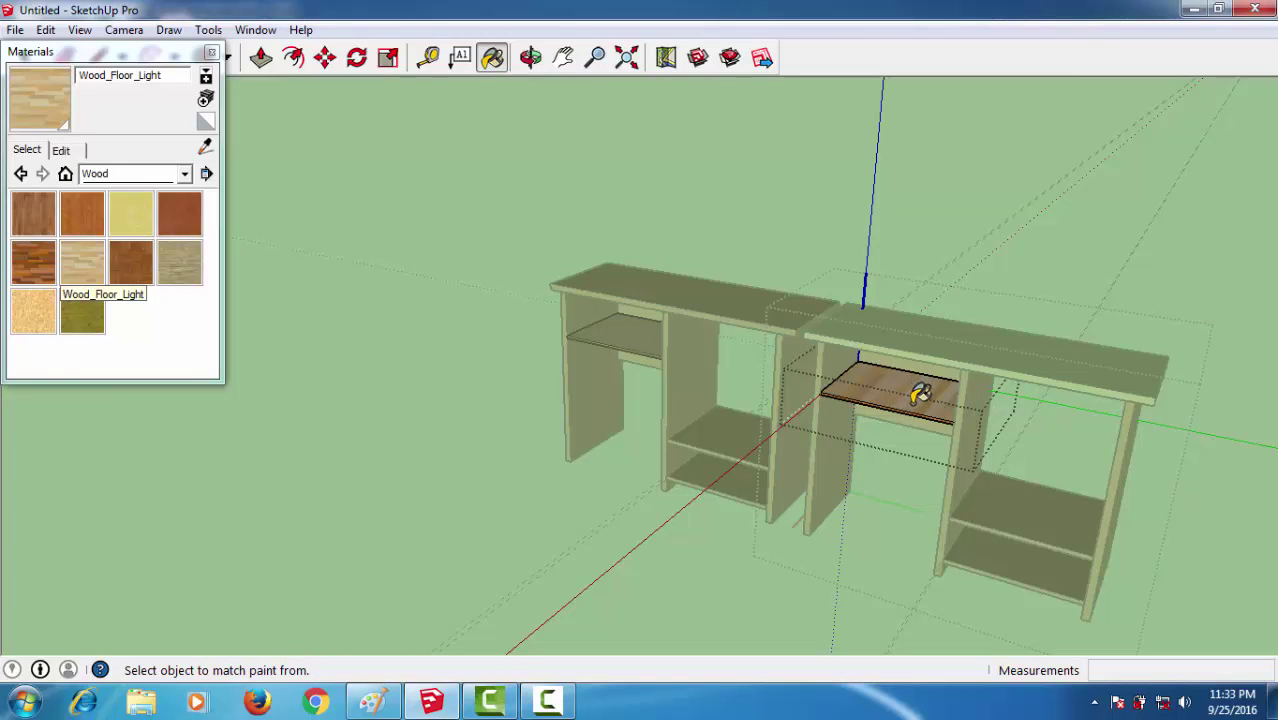
click(33, 311)
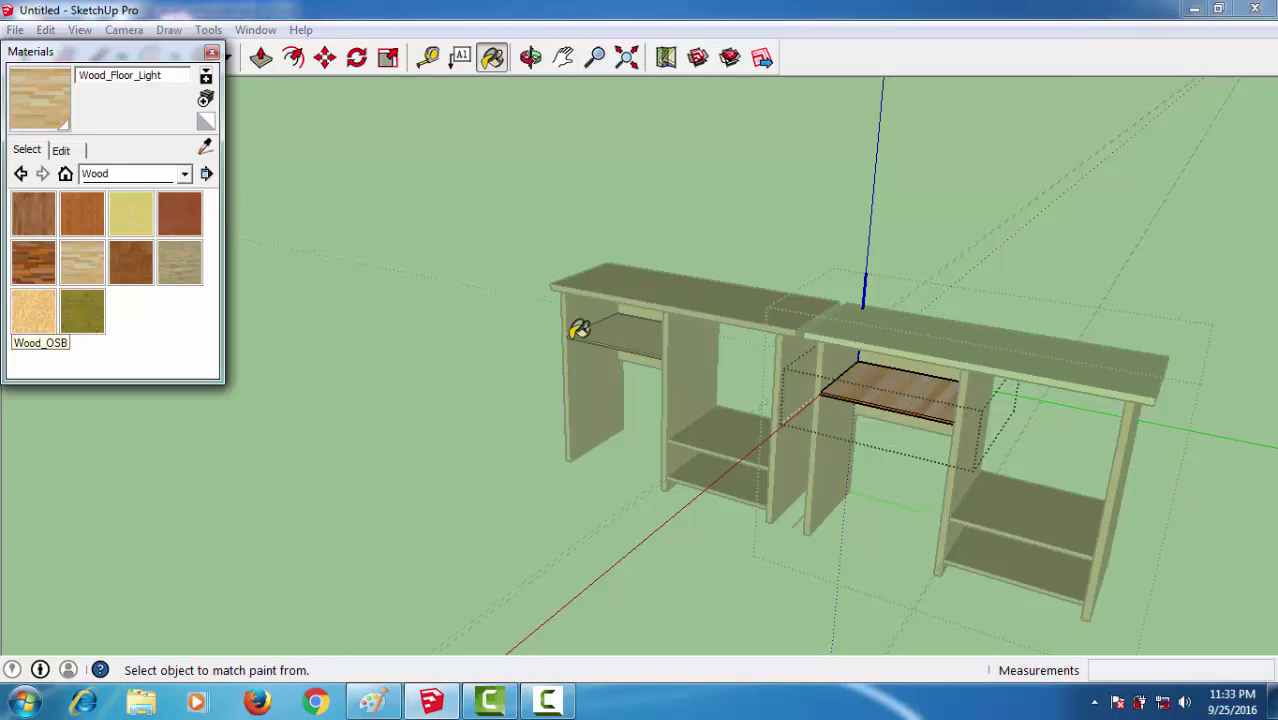
click(930, 385)
key(space)
click(893, 515)
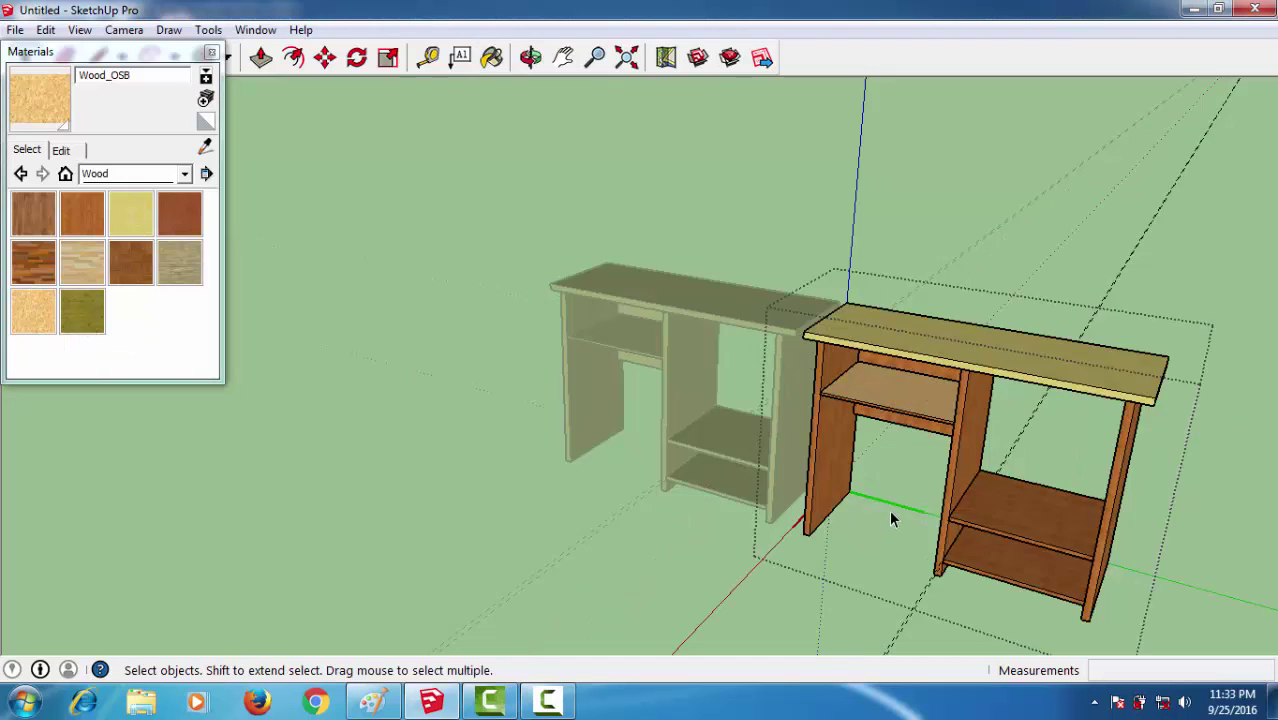
- Select the side panel, legs and lower shelves and choose Wood_Floor_Parquet for them
middle_drag(893, 518, 1140, 495)
click(975, 541)
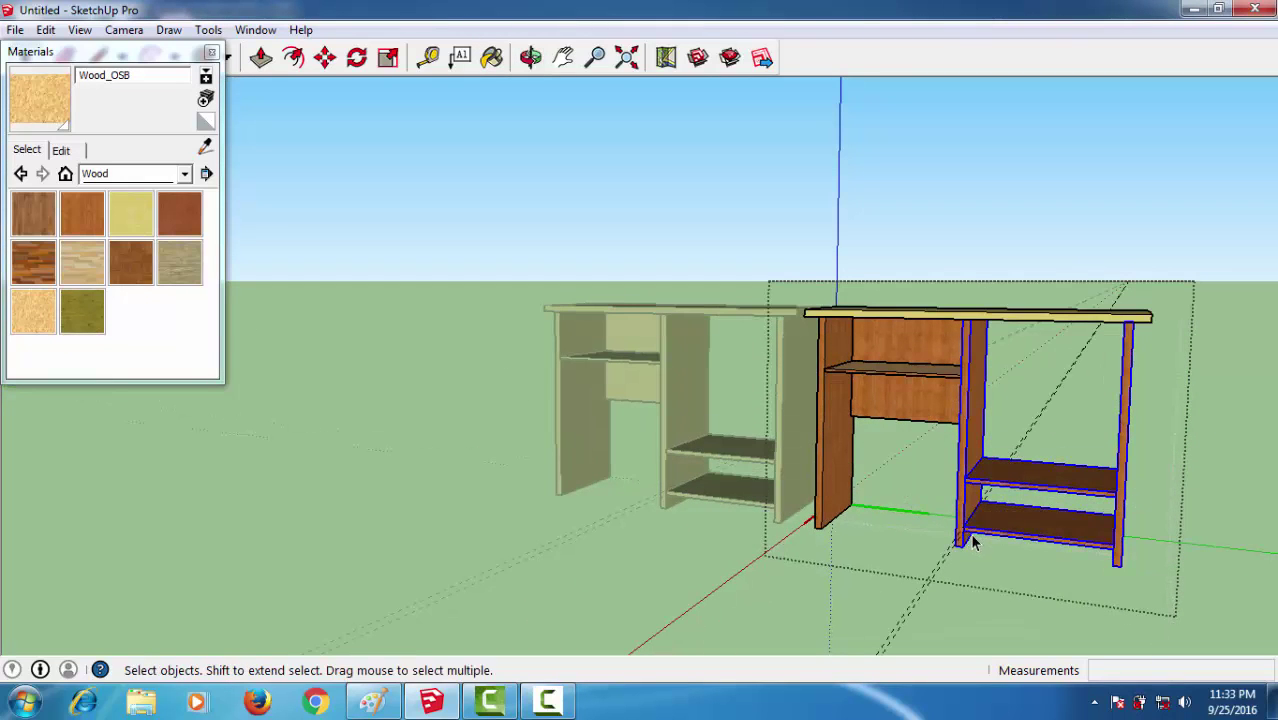
click(817, 400)
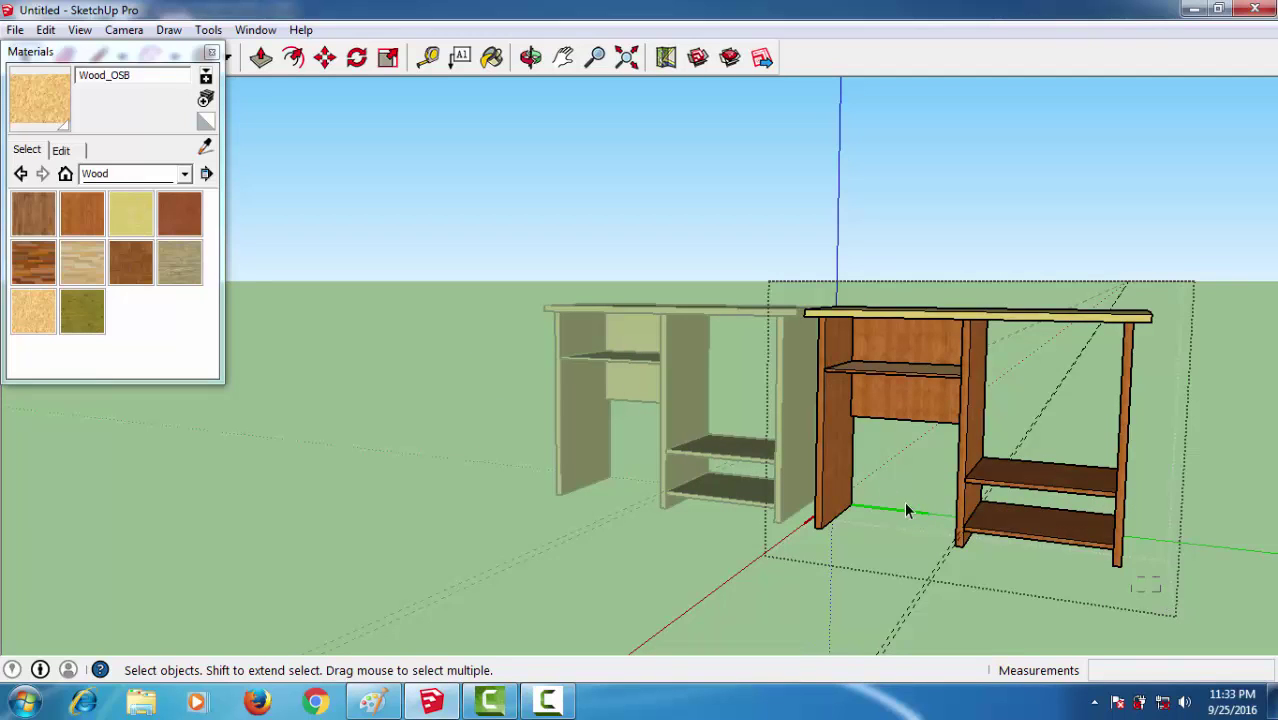
click(828, 408)
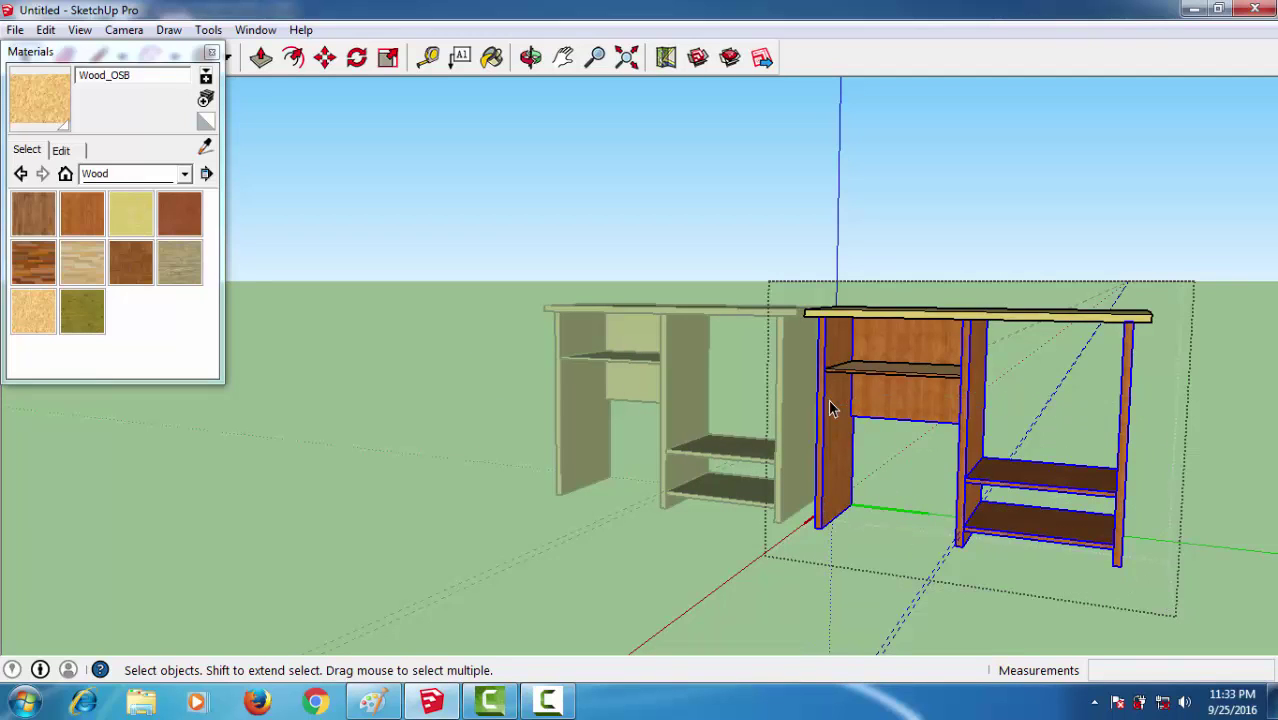
click(131, 262)
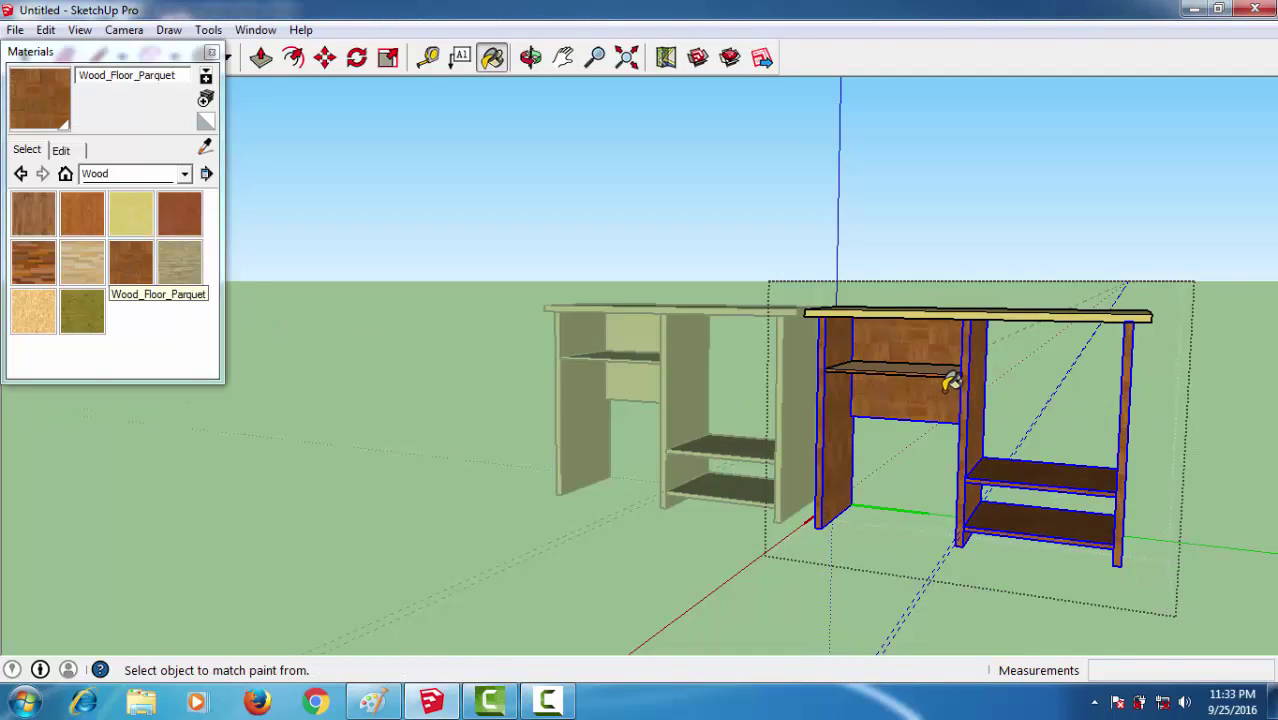
mouse_move(945, 378)
middle_down()
mouse_move(752, 540)
mouse_move(407, 528)
mouse_move(476, 551)
mouse_move(1021, 487)
mouse_move(745, 560)
mouse_move(762, 270)
mouse_move(730, 298)
middle_up()
key(space)
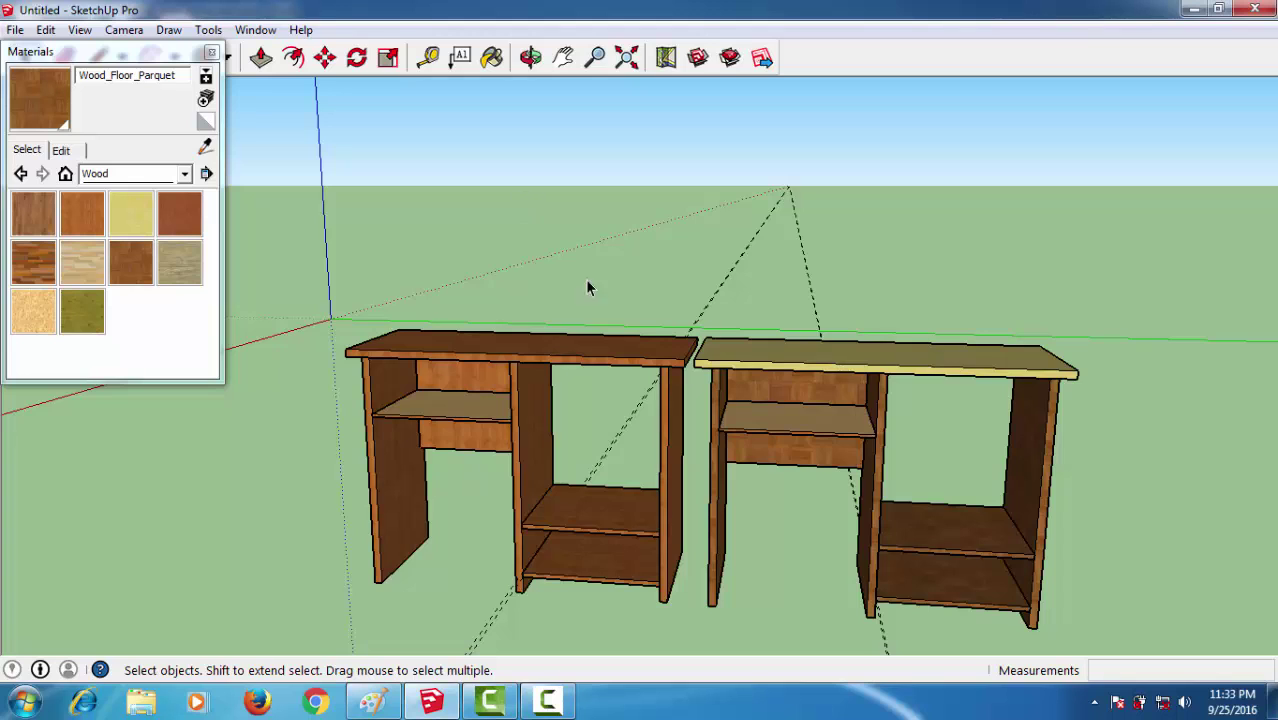
scroll(597, 336, down, 2)
scroll(597, 336, down, 1)
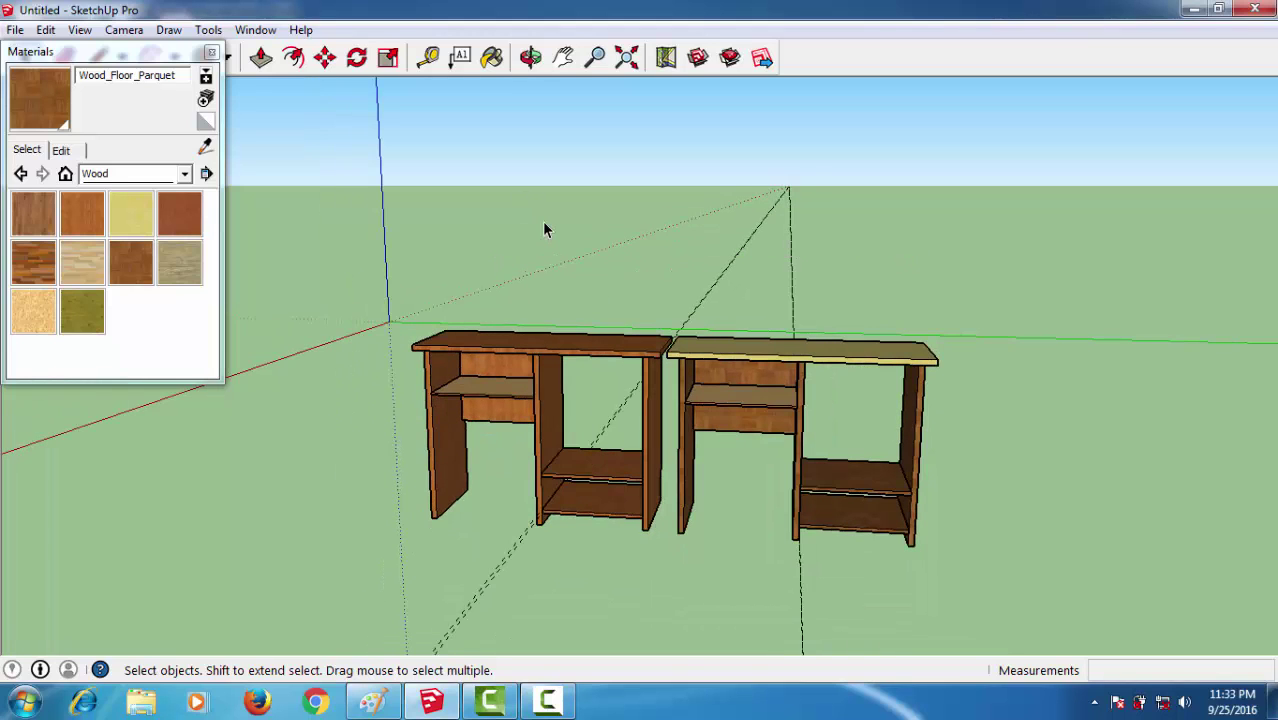
scroll(680, 328, down, 1)
- Use Edit > Delete Guides to clear every guide line, then frame both desks
click(46, 30)
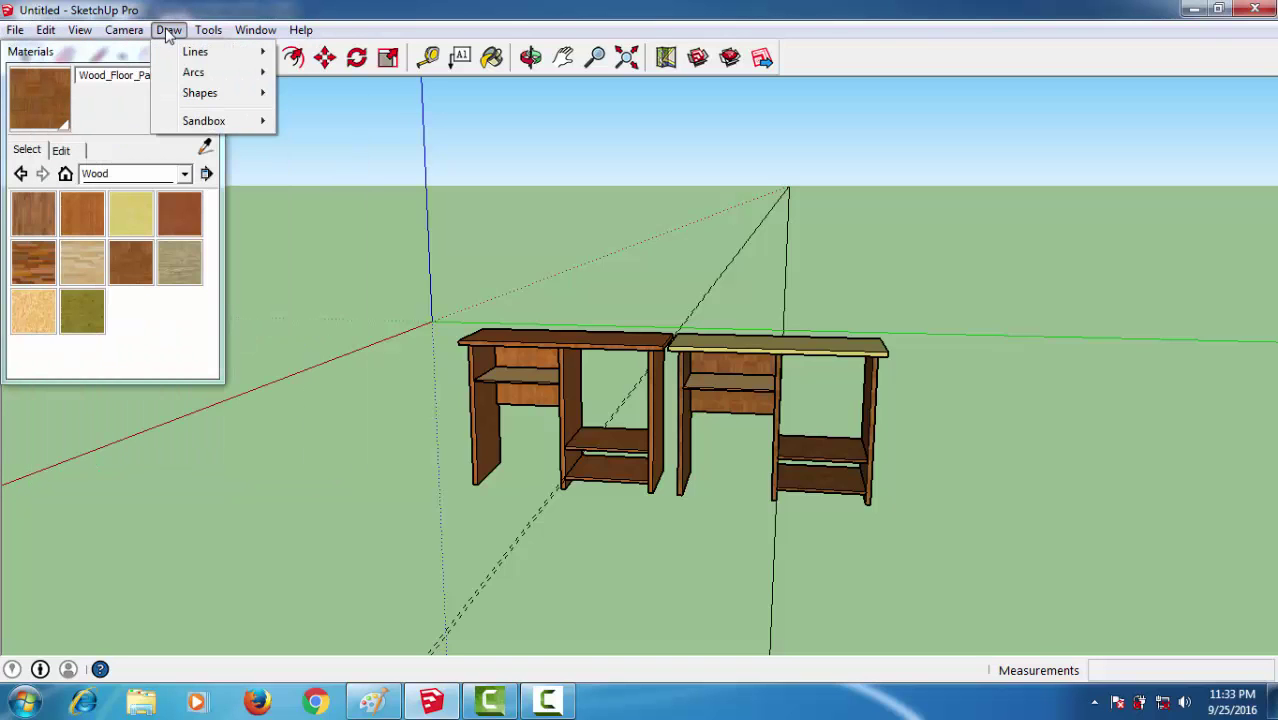
click(303, 235)
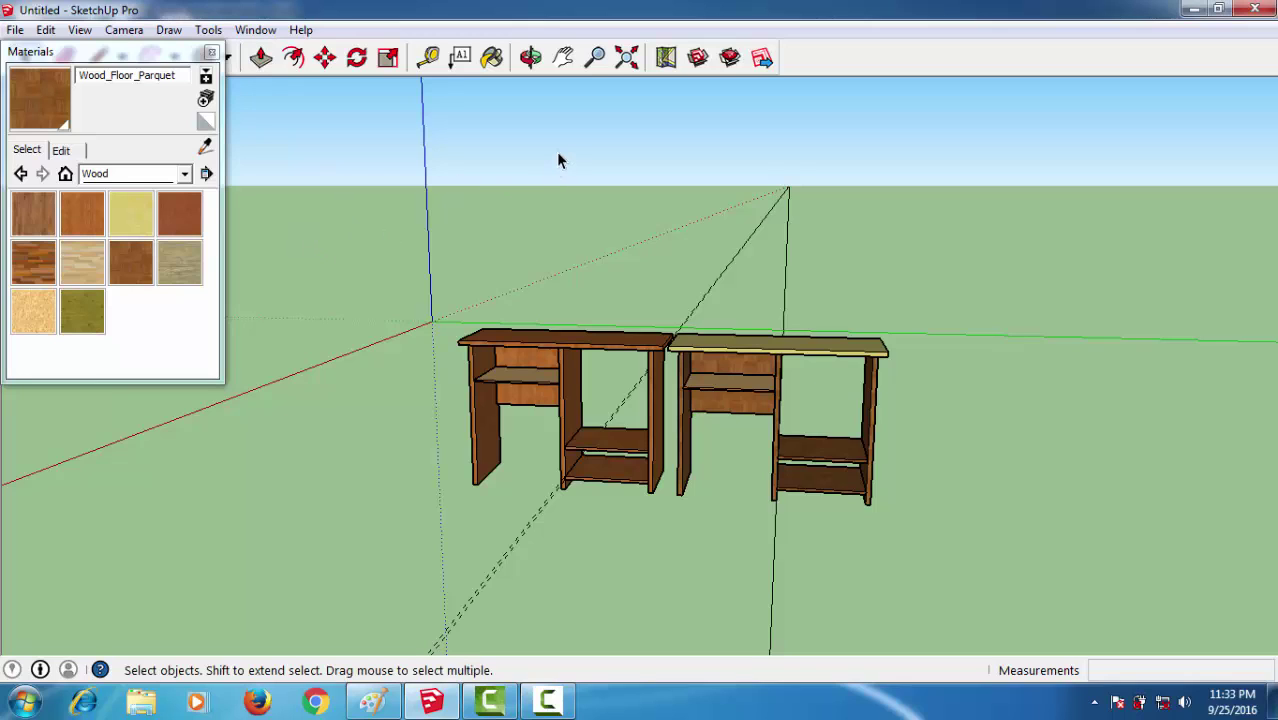
click(84, 31)
mouse_move(46, 30)
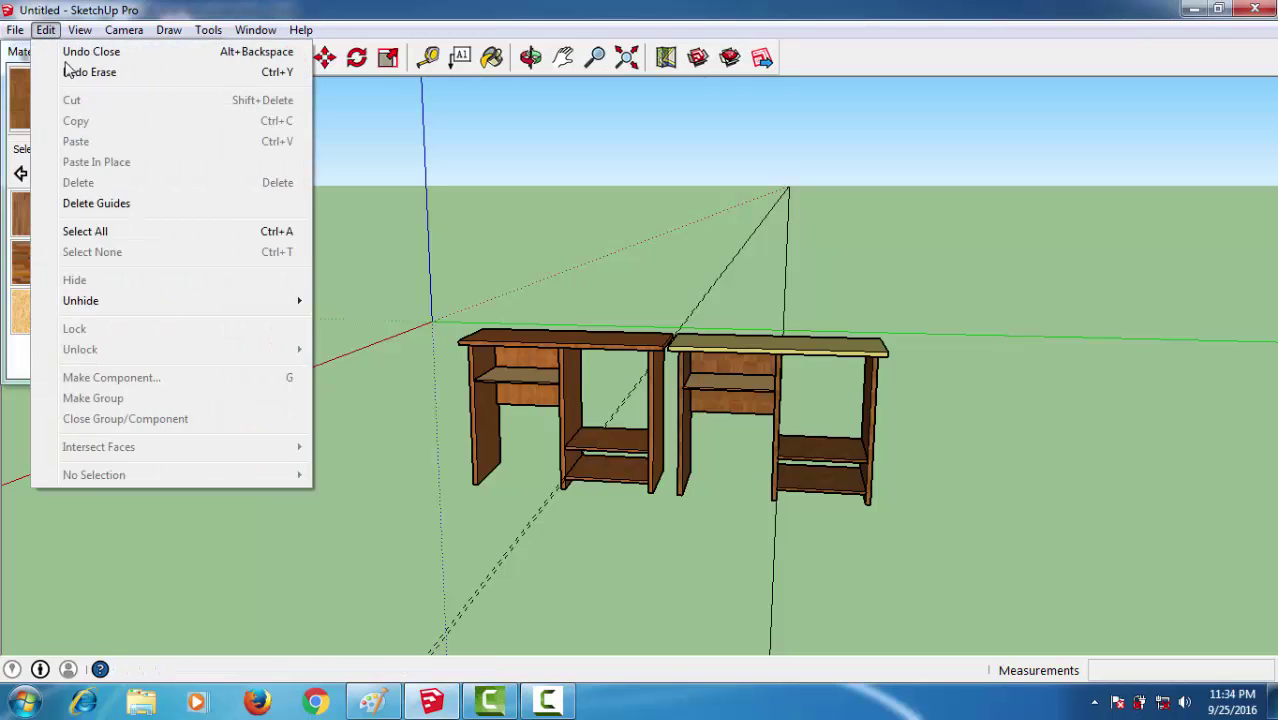
click(100, 210)
mouse_move(878, 188)
middle_down()
mouse_move(881, 260)
mouse_move(785, 395)
middle_up()
scroll(785, 395, up, 3)
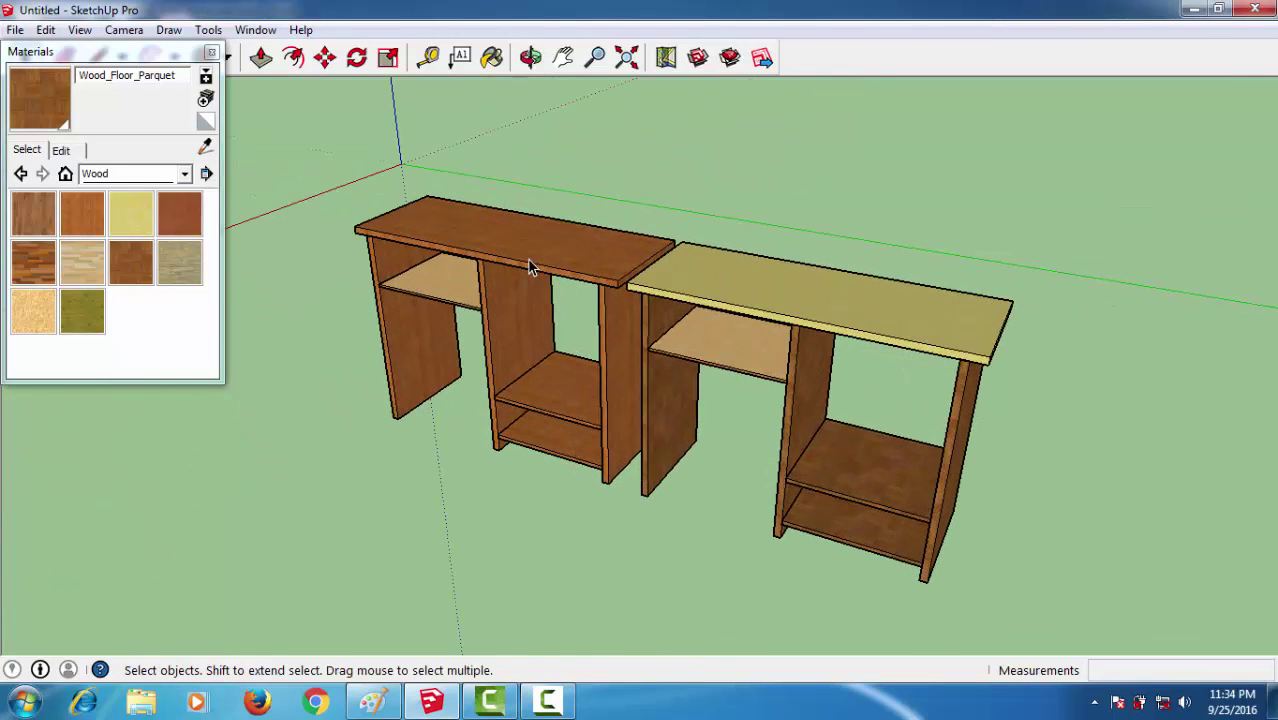
- Give the left desk the Wood_Bamboo_Medium material and view both desks frontally
click(434, 242)
click(82, 213)
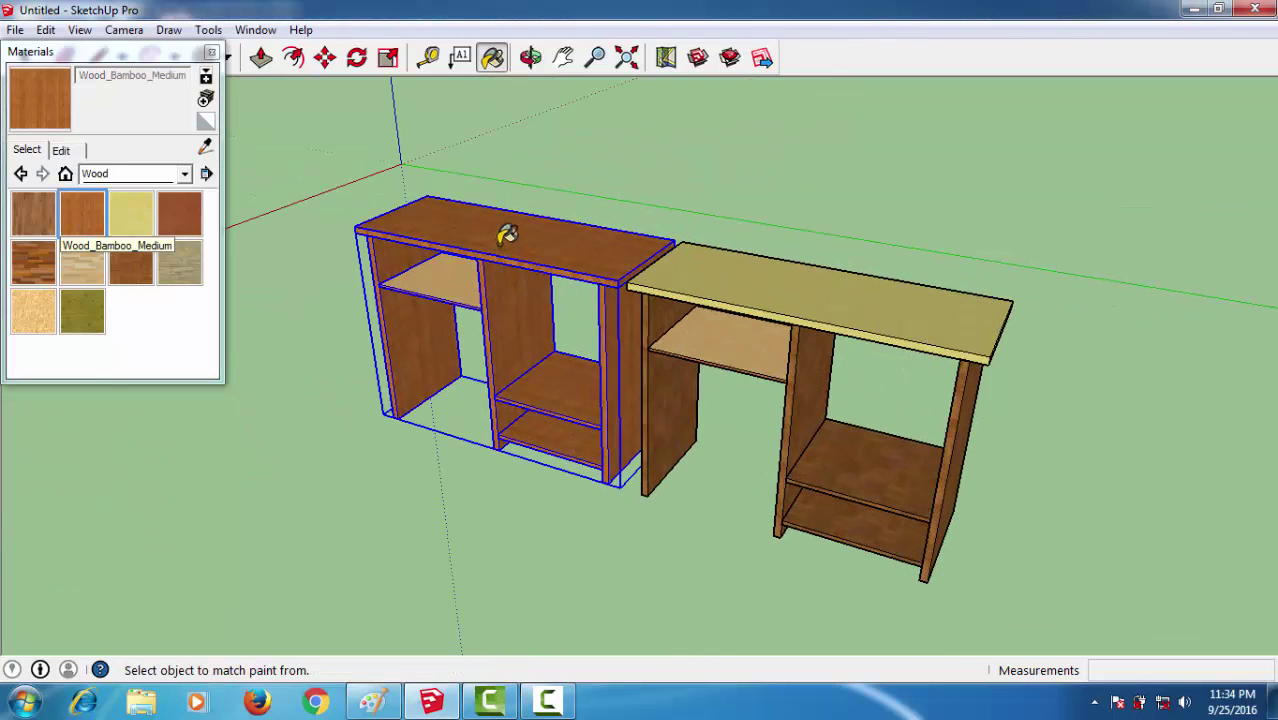
key(space)
click(384, 481)
mouse_move(405, 475)
middle_down()
mouse_move(677, 433)
mouse_move(845, 274)
middle_up()
scroll(677, 433, up, 3)
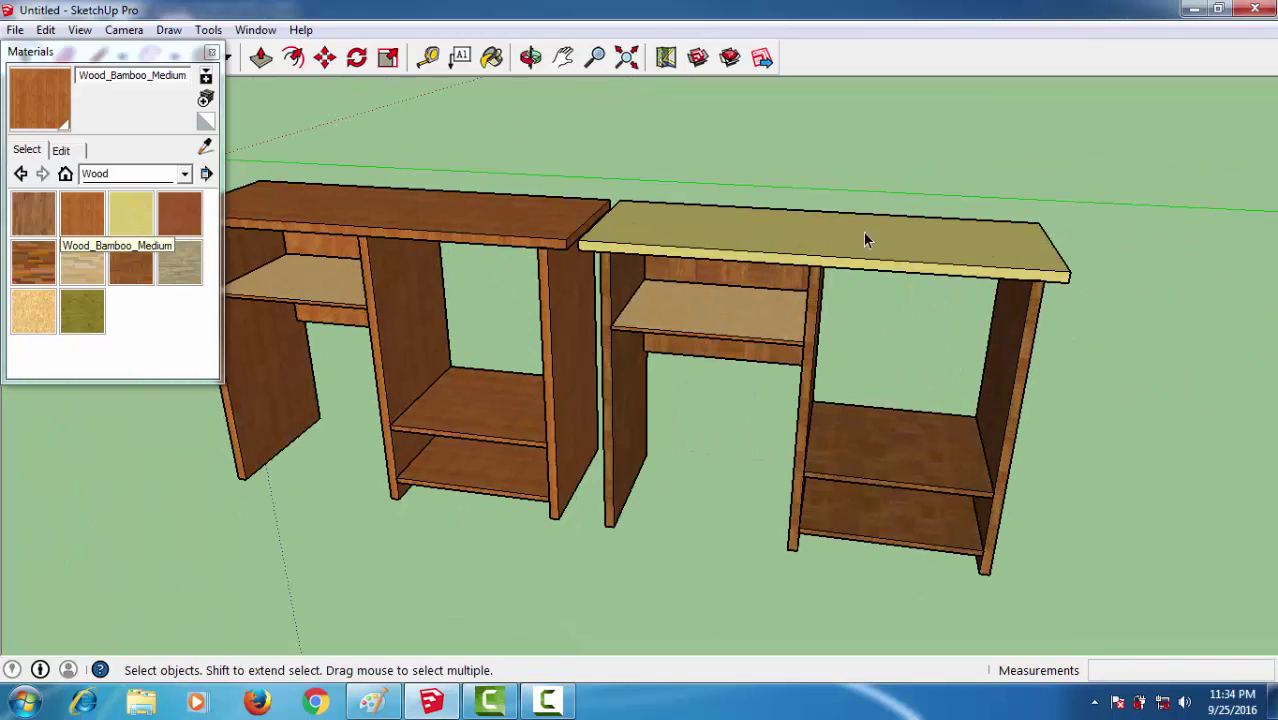
- Move the right desk further right, leaving a gap between the desks
click(865, 230)
key(m)
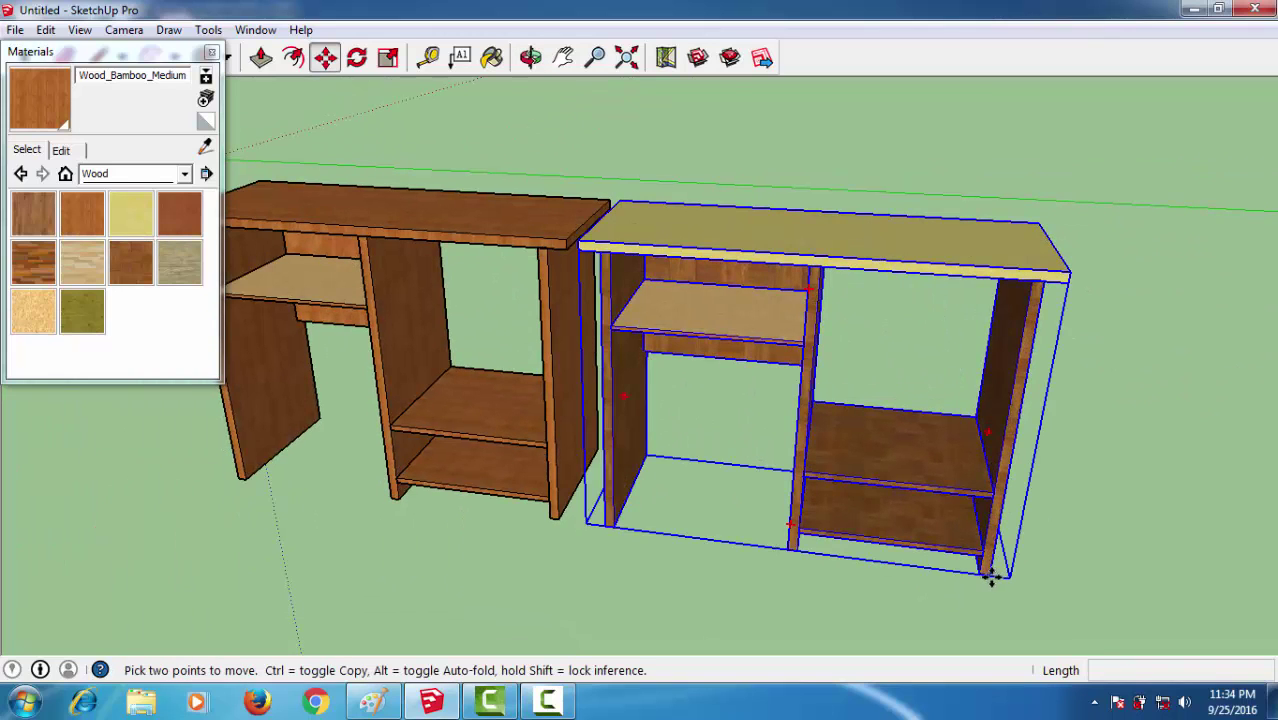
click(990, 576)
click(1070, 548)
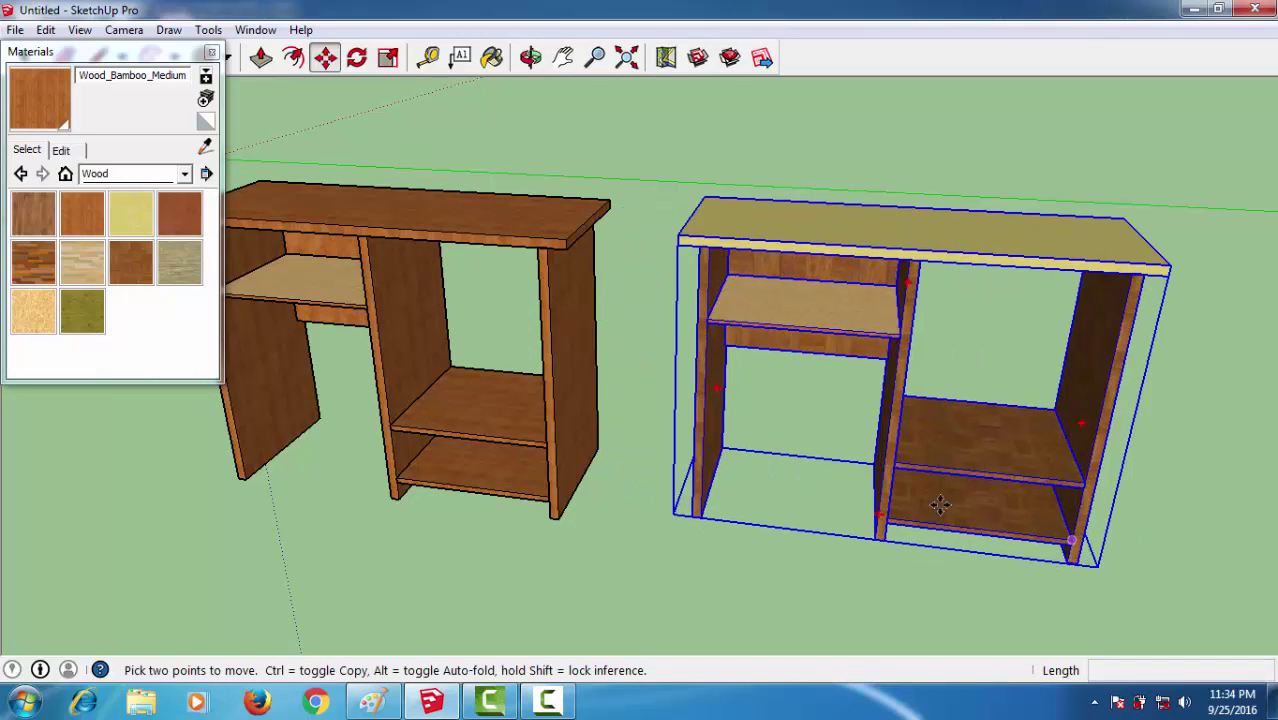
mouse_move(940, 505)
middle_down()
mouse_move(785, 486)
mouse_move(742, 542)
mouse_move(760, 530)
middle_up()
- Open the right desk's group for editing and look down on its top
key(space)
click(955, 253)
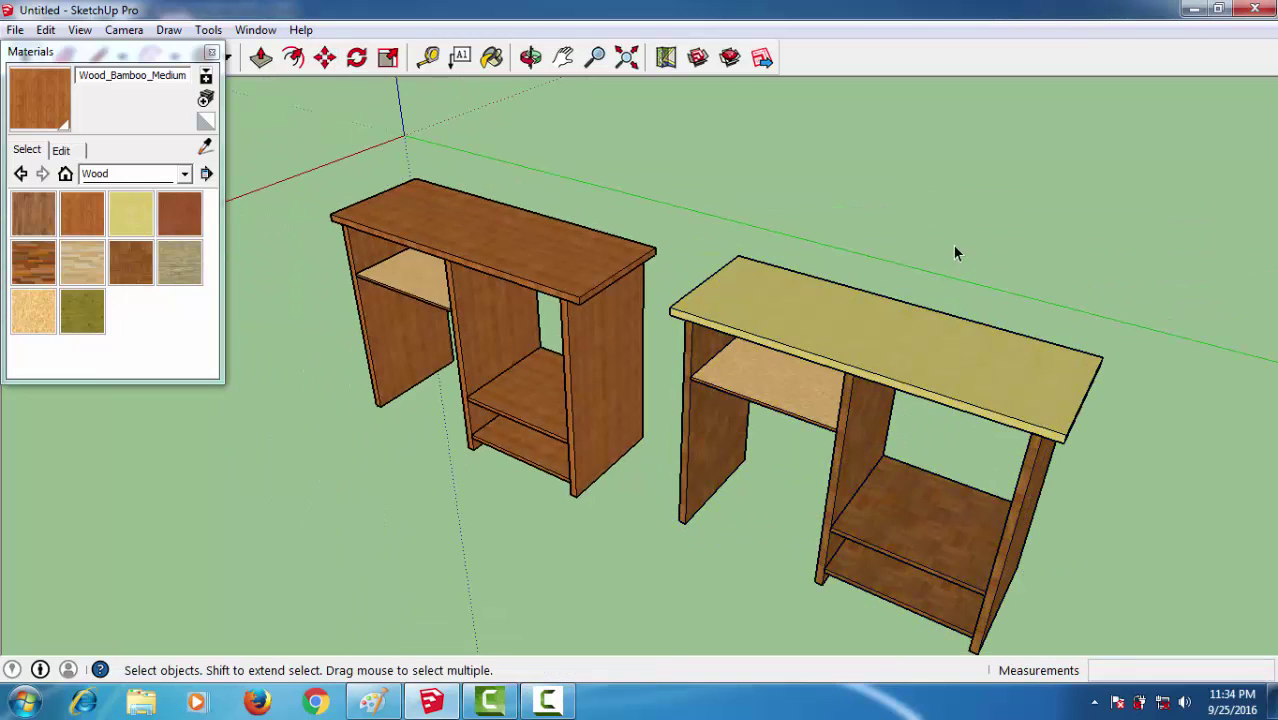
double_click(955, 340)
middle_drag(942, 386, 872, 420)
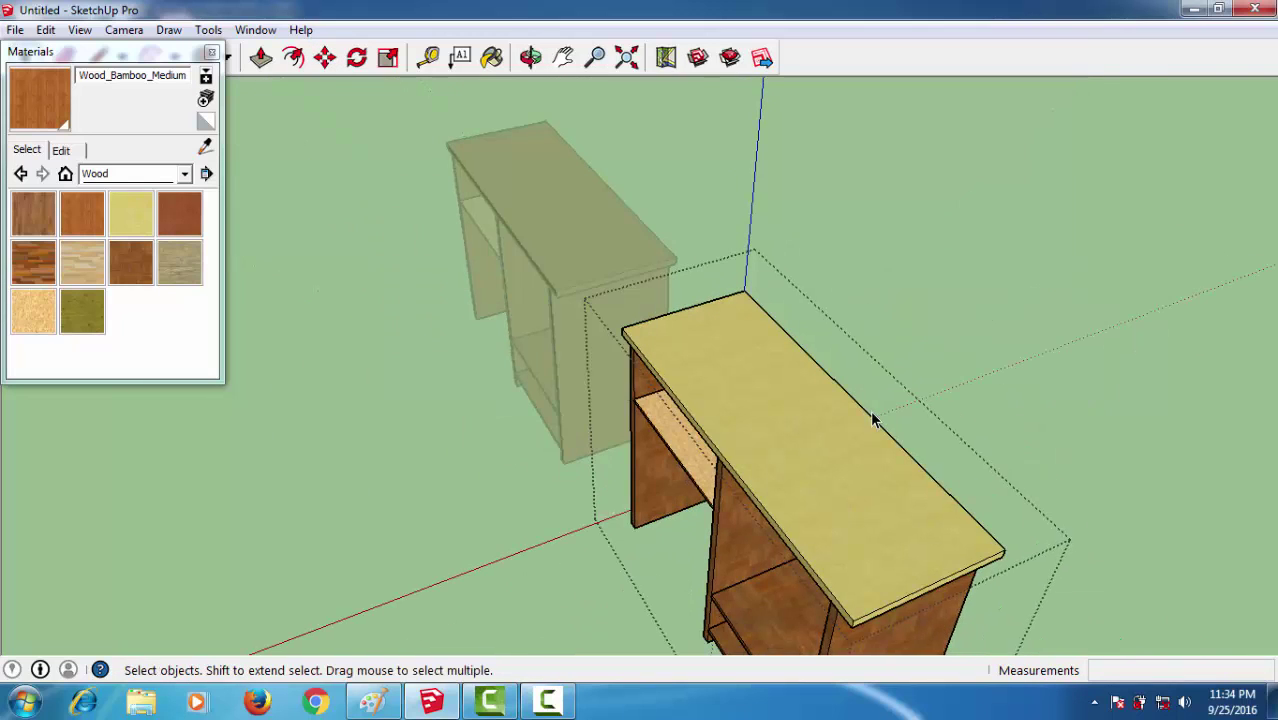
middle_drag(814, 493, 816, 505)
middle_drag(613, 462, 730, 395)
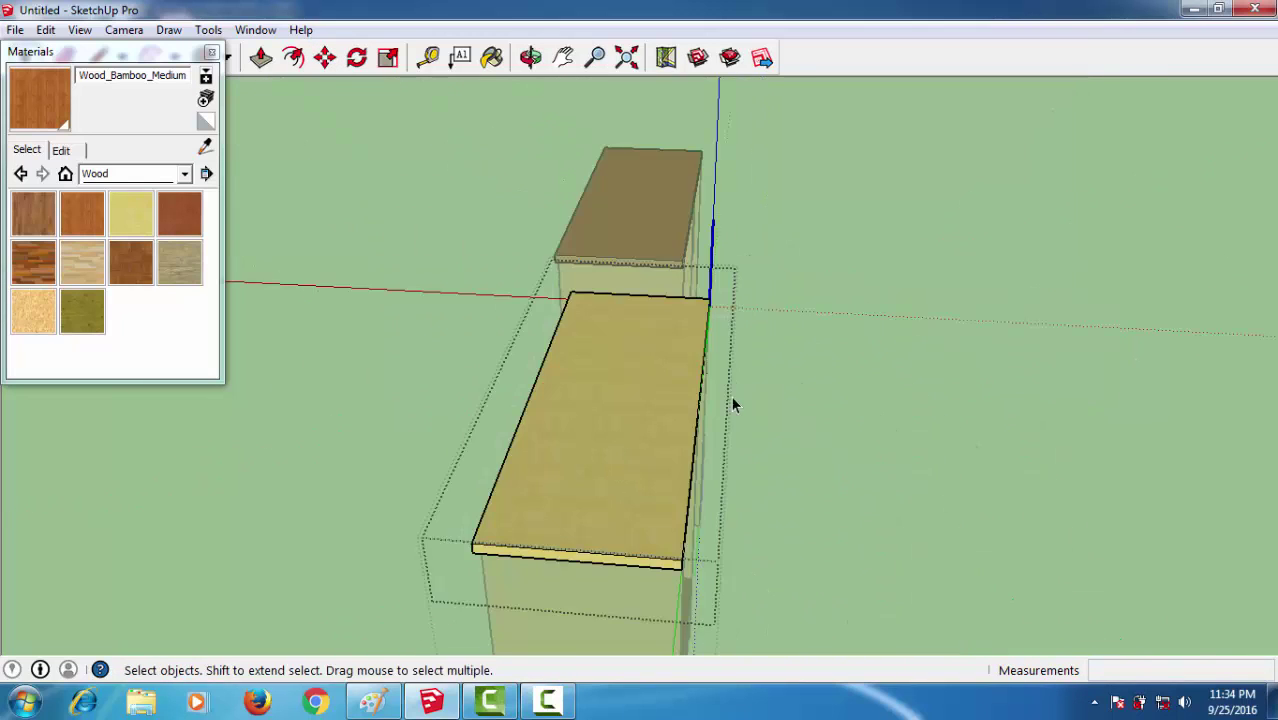
- Offset the tabletop face inward and push the inner panel down 13/16"
click(294, 58)
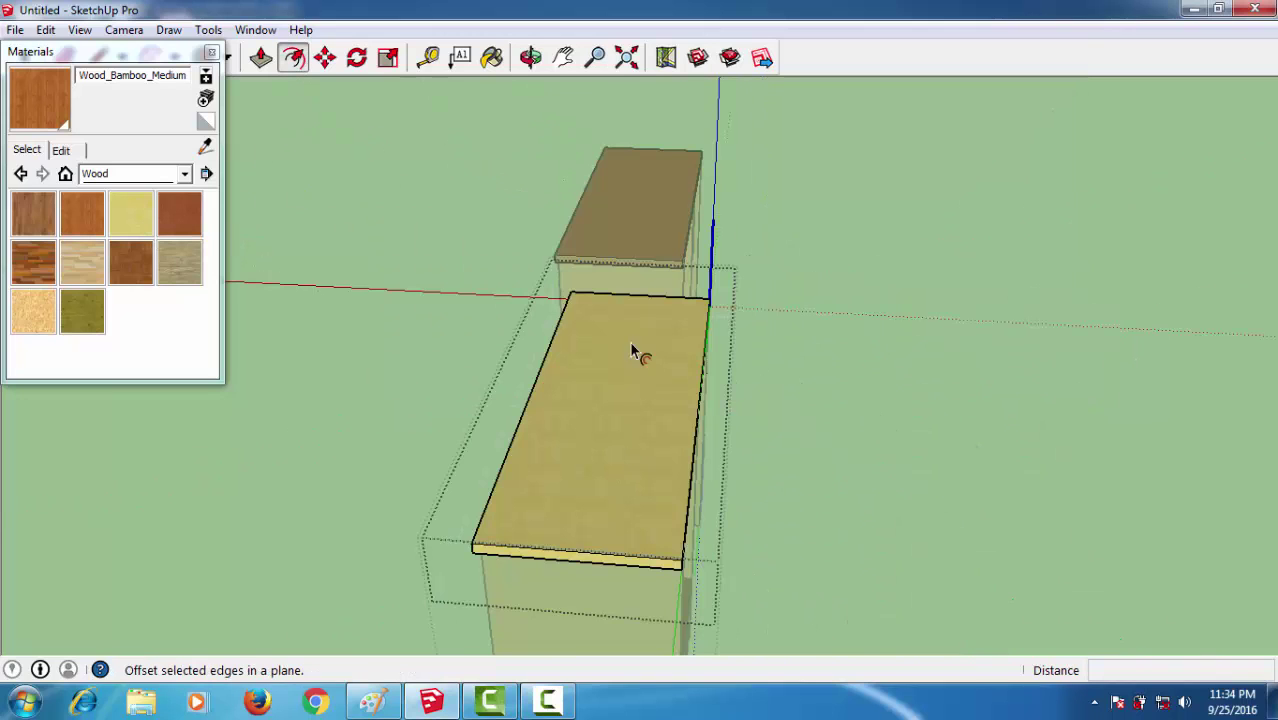
scroll(639, 417, up, 2)
click(640, 412)
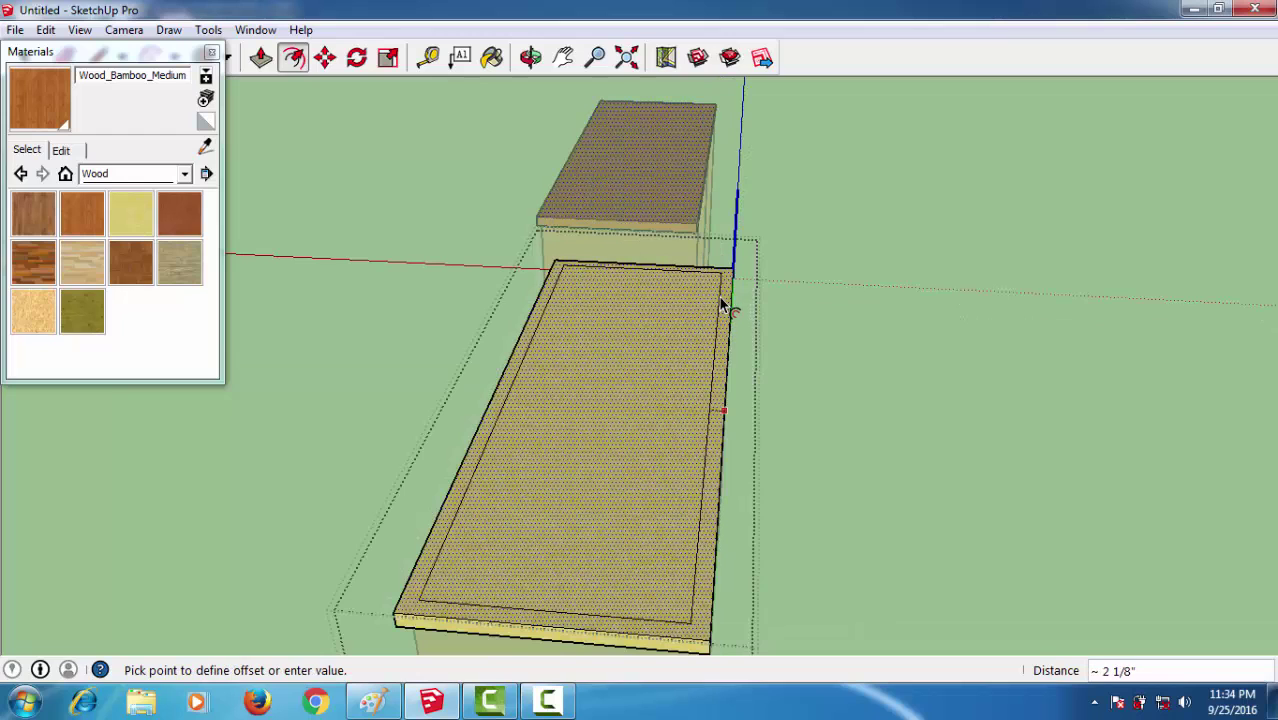
click(723, 308)
key(p)
click(673, 343)
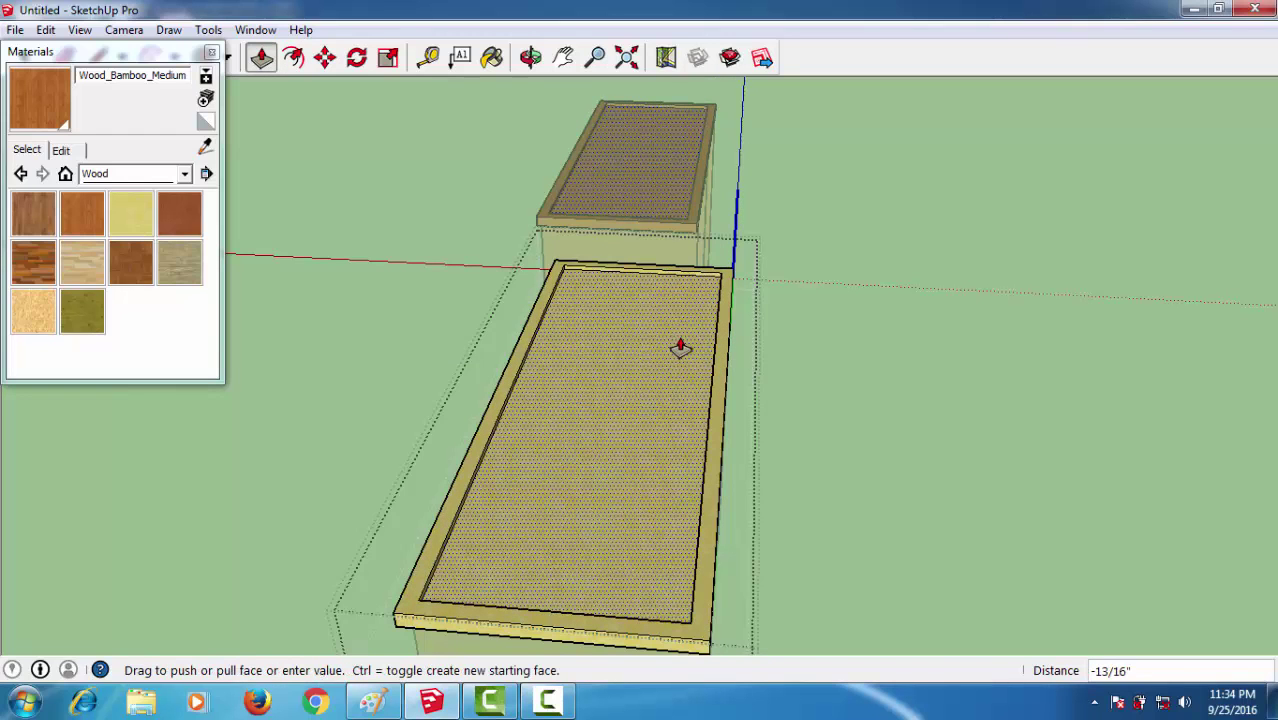
click(681, 346)
middle_drag(783, 467, 856, 471)
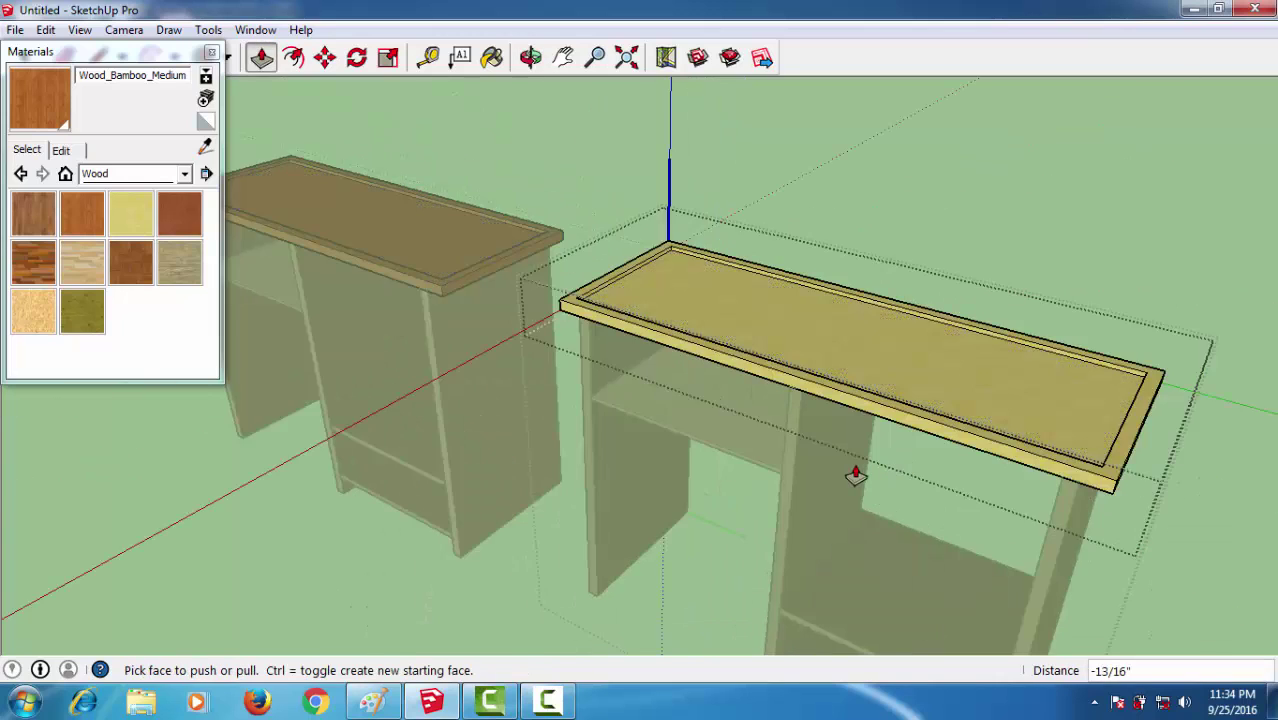
scroll(850, 472, up, 2)
- Paint the recessed inner panel with Wood_Plywood_Knots
key(space)
click(946, 341)
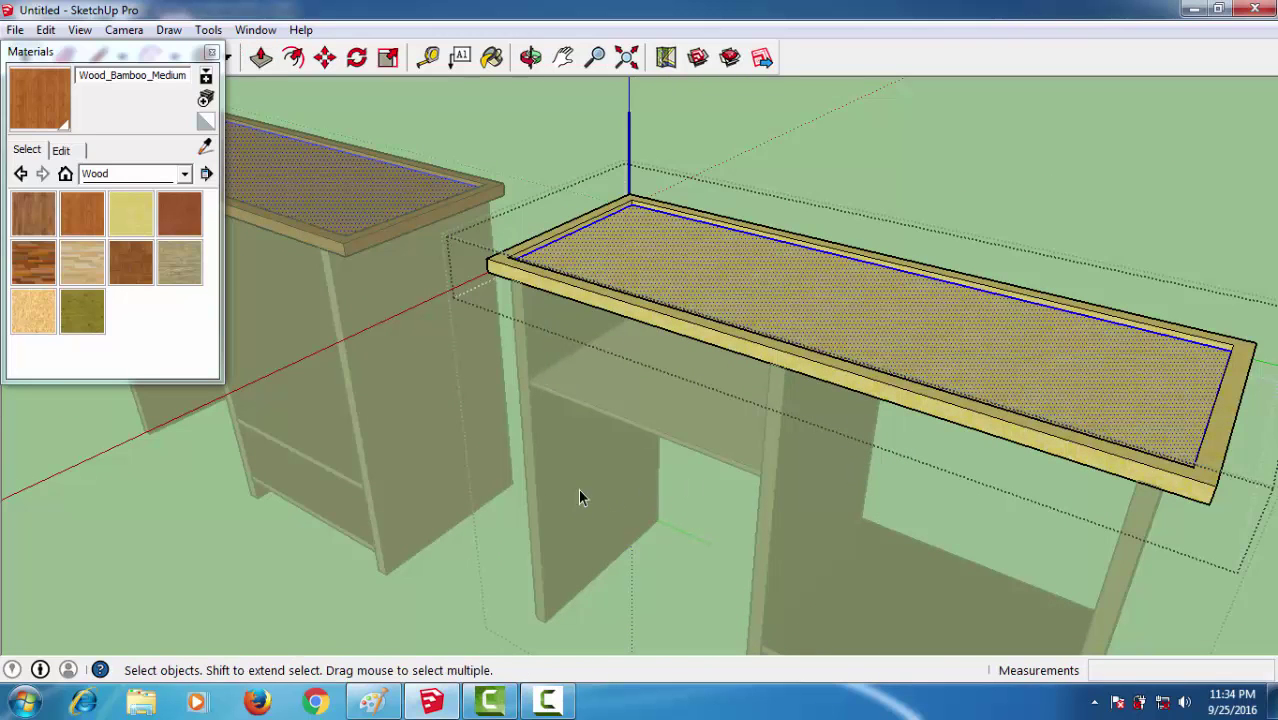
click(131, 212)
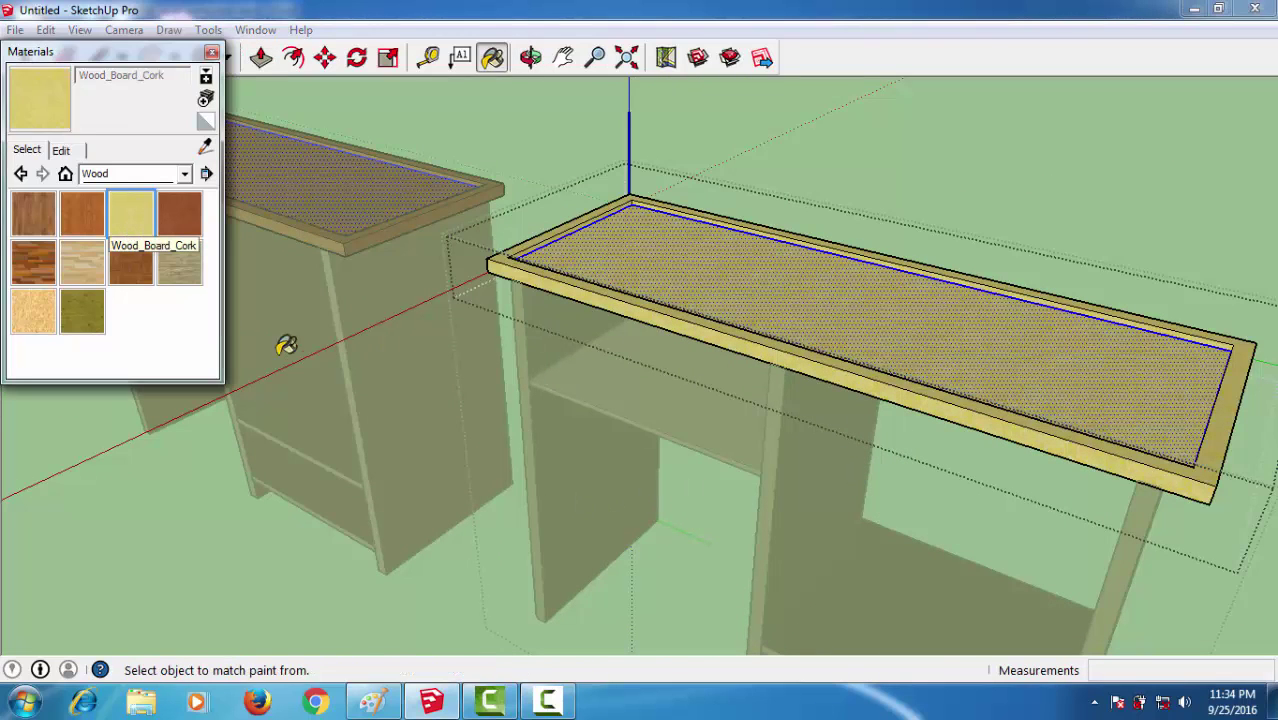
click(82, 310)
click(775, 266)
key(space)
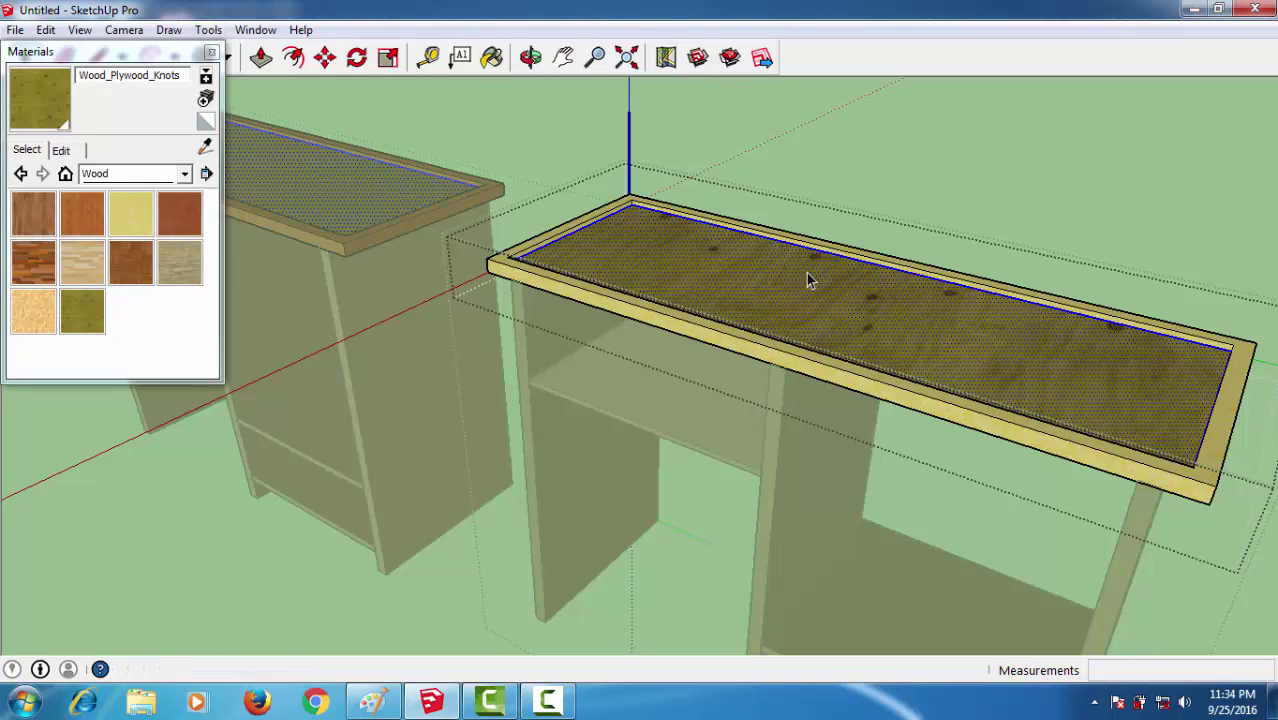
- Reopen the right desk's group and select its tabletop
mouse_move(806, 273)
middle_down()
mouse_move(573, 544)
mouse_move(706, 466)
middle_up()
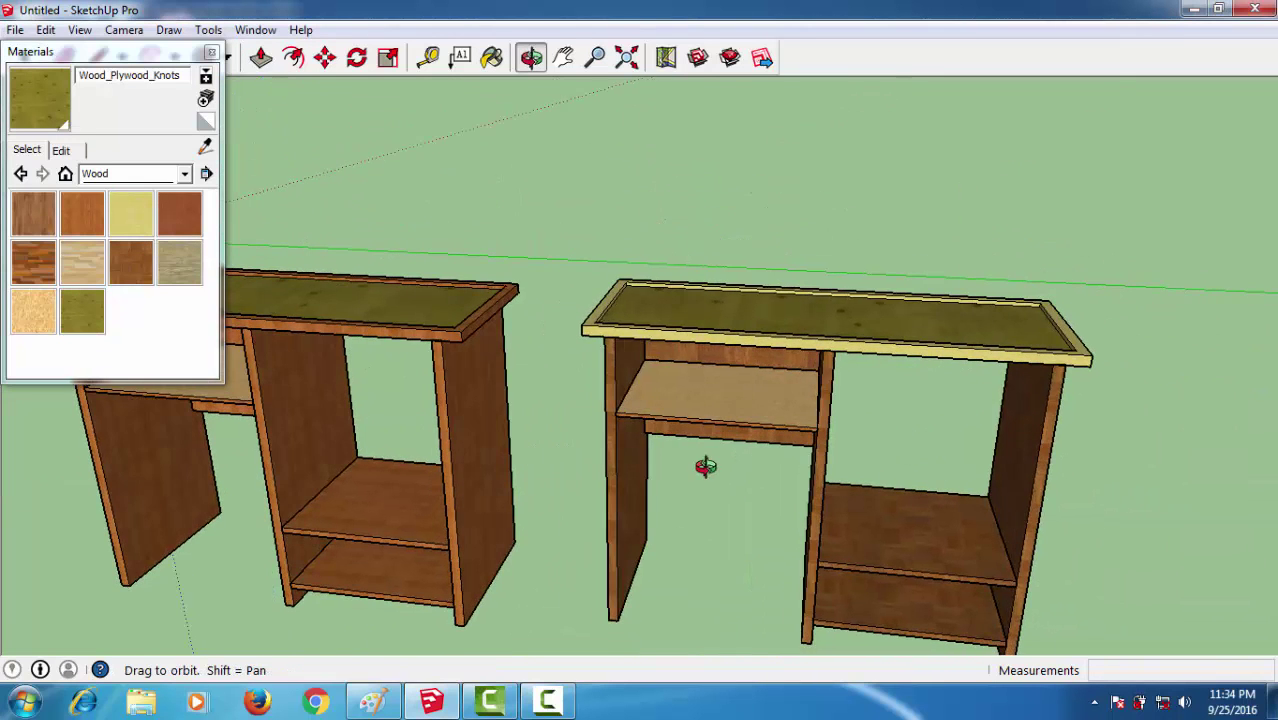
scroll(704, 464, down, 2)
middle_drag(613, 543, 617, 560)
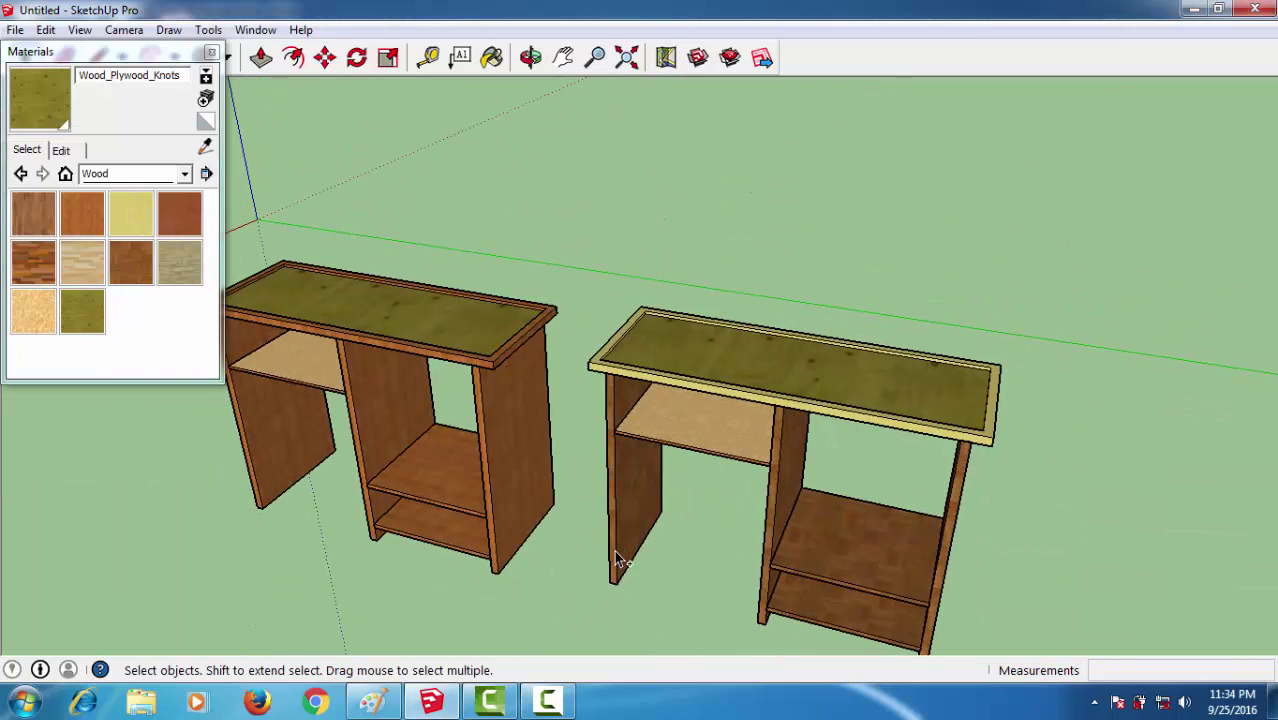
double_click(617, 560)
click(754, 418)
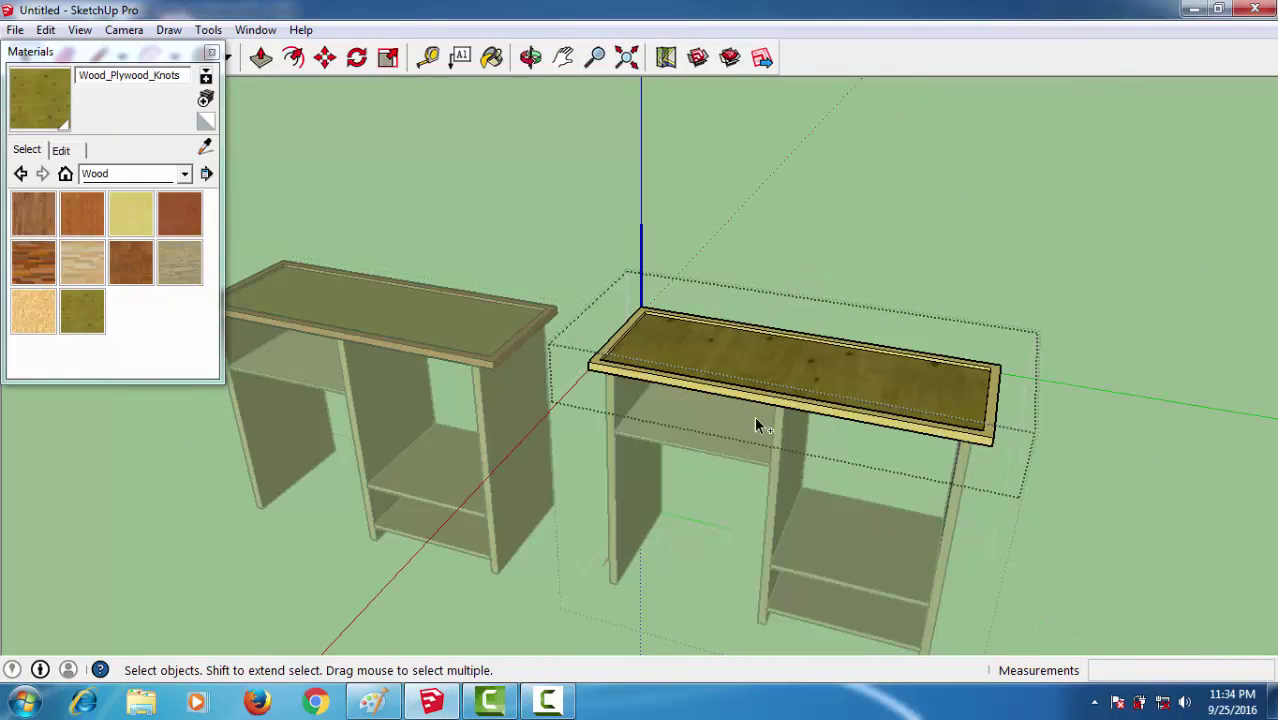
- Exit the desk's group editing and bring up Save As with Ctrl+S
click(900, 245)
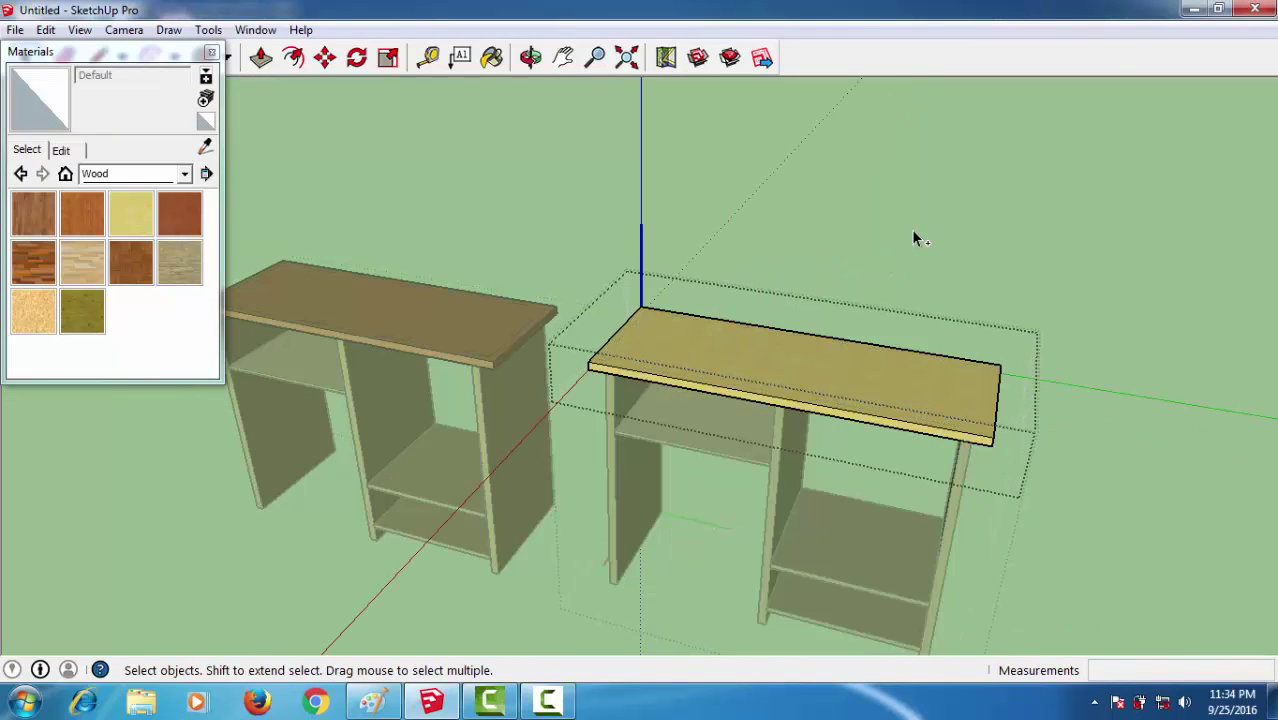
click(915, 238)
middle_click(995, 371)
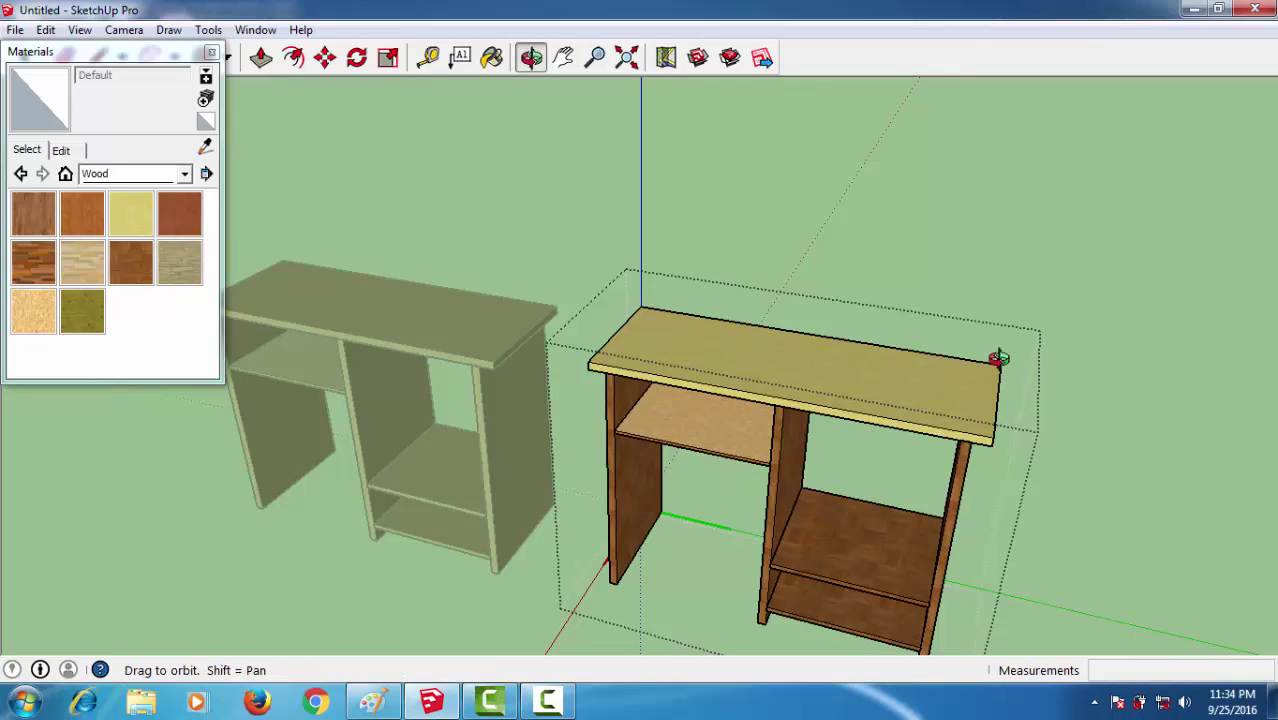
click(1080, 277)
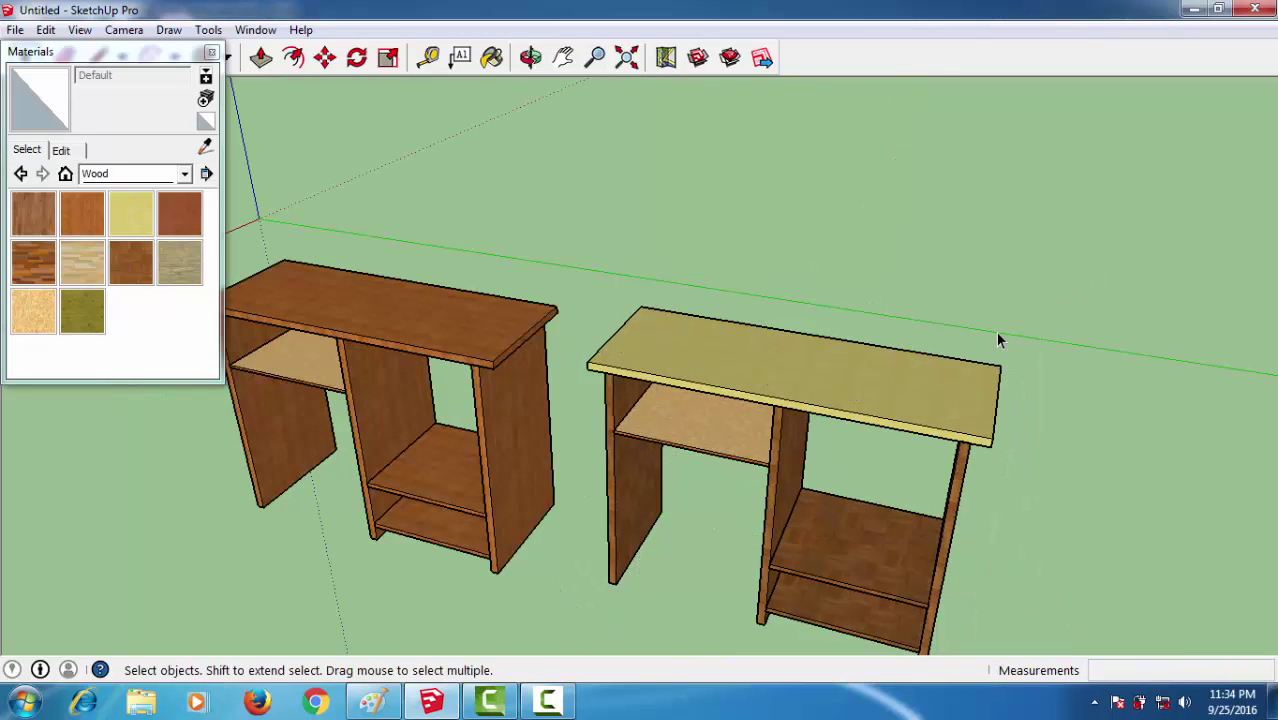
key(ctrl+s)
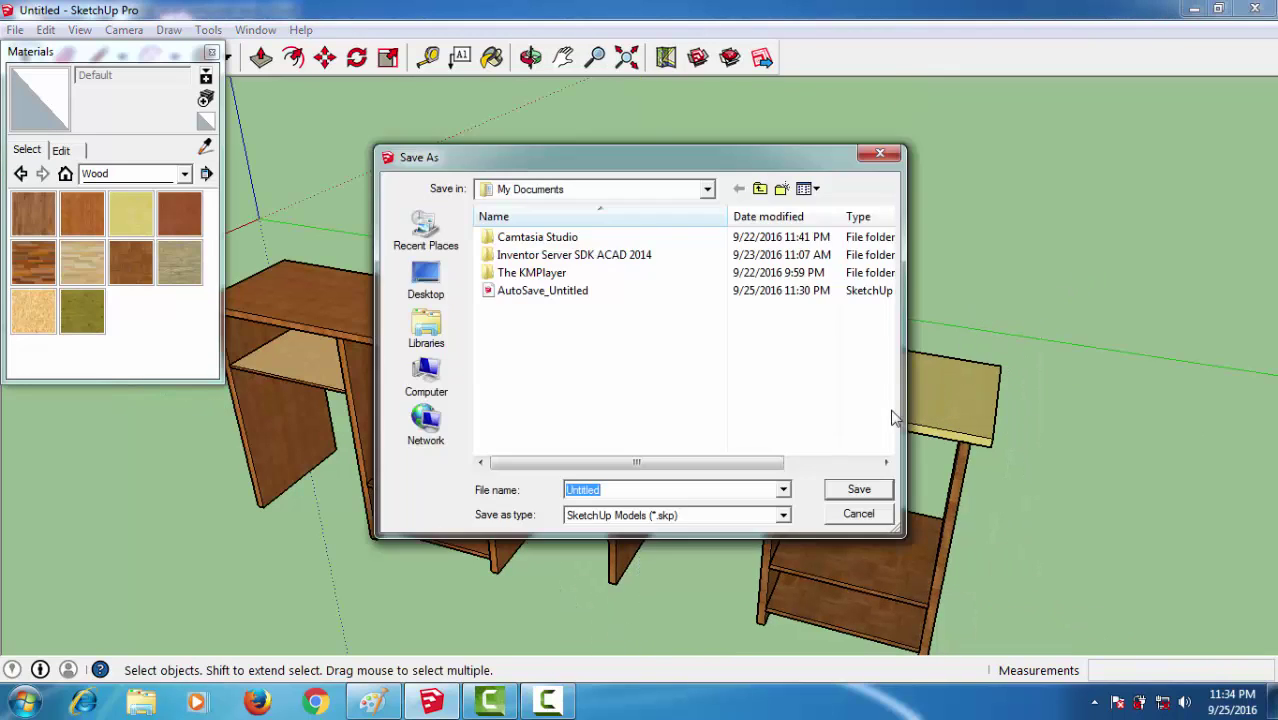